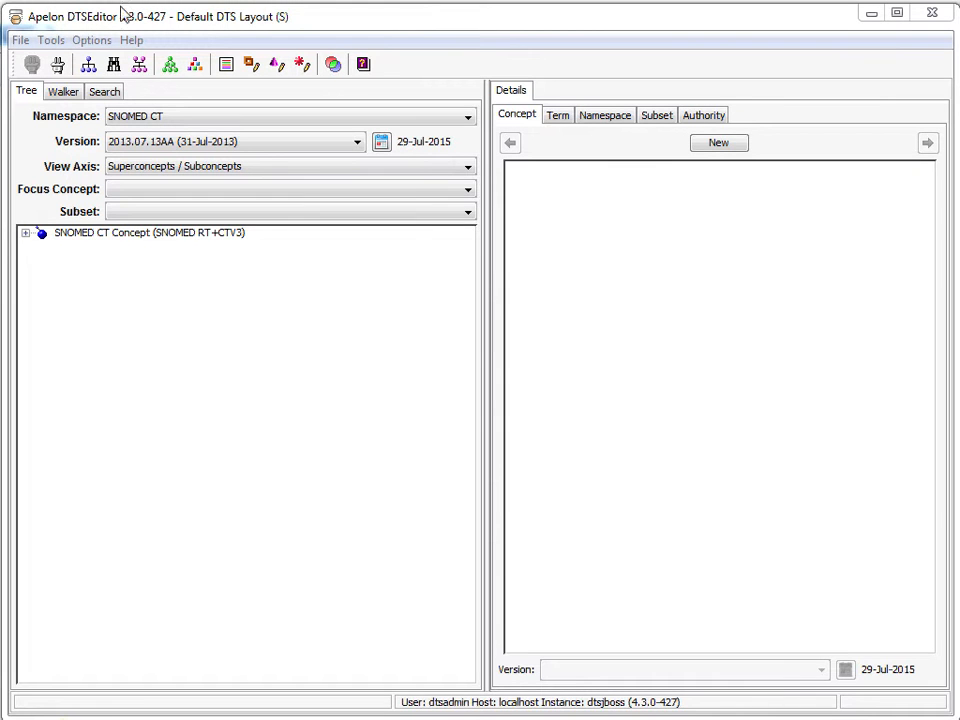
Open the Layout Editor and view the list of available layouts, keeping Default DTS Layout selected.
{"action": "left_click", "coordinate": [92, 44]}
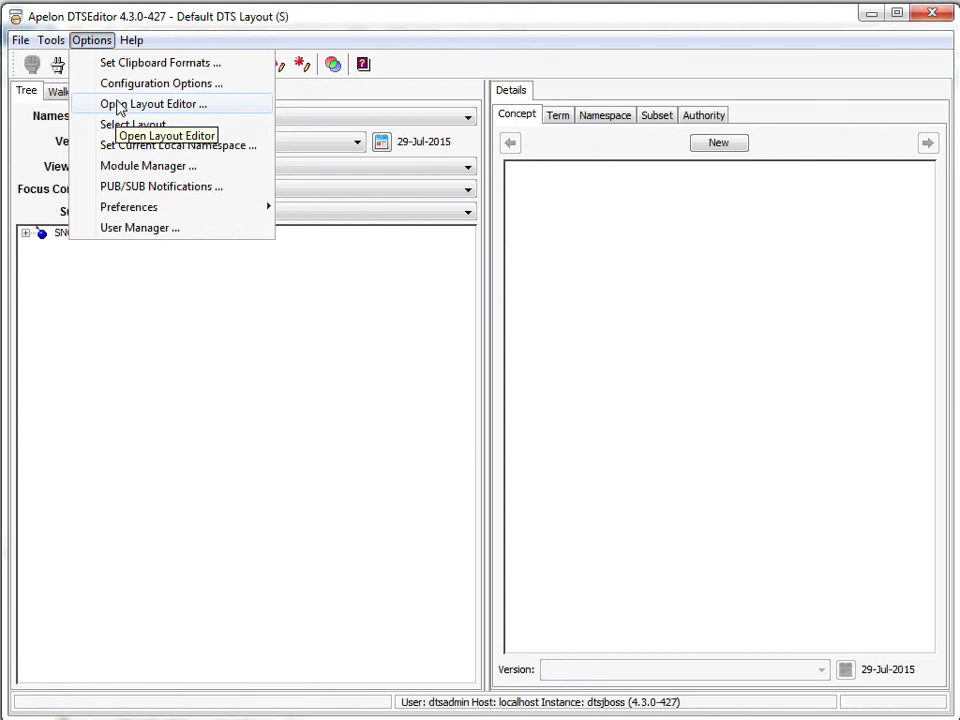
{"action": "left_click", "coordinate": [118, 105]}
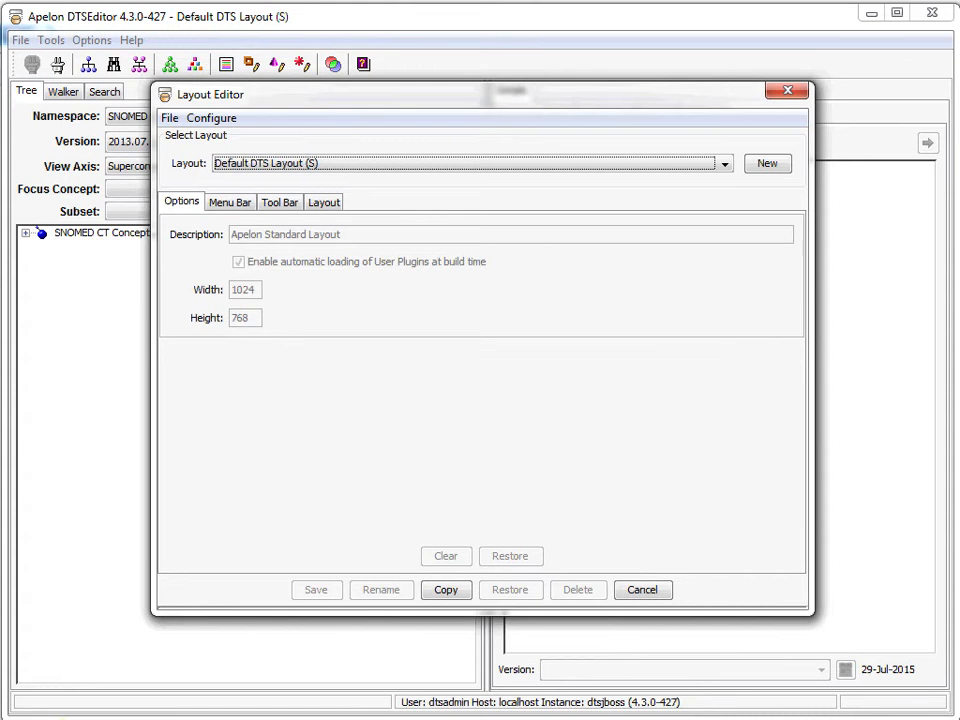
{"action": "left_click", "coordinate": [725, 165]}
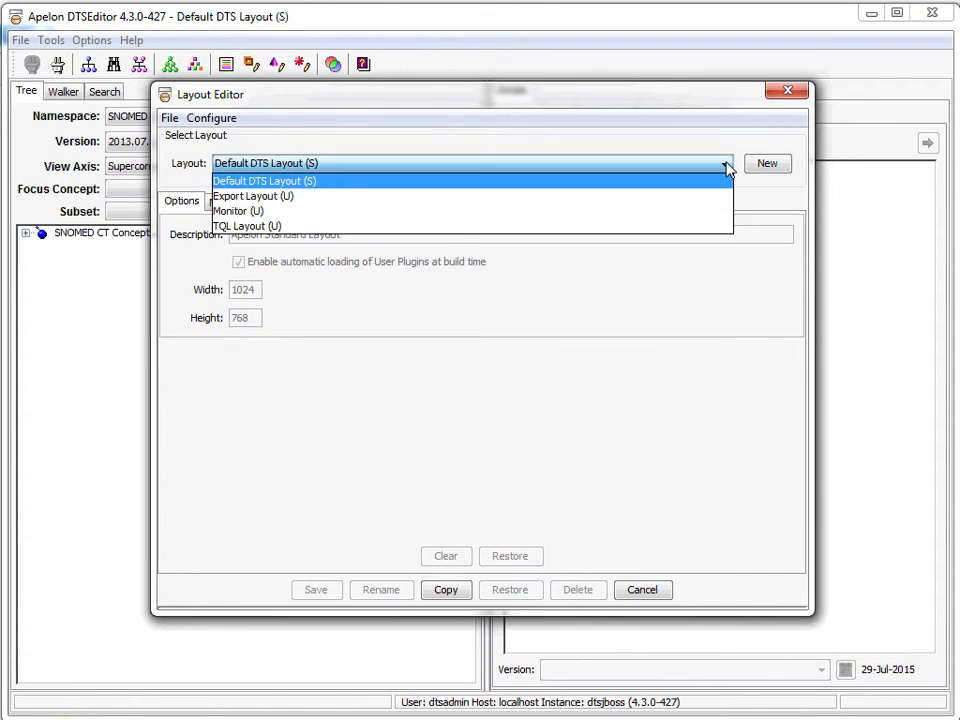
{"action": "left_click", "coordinate": [725, 165]}
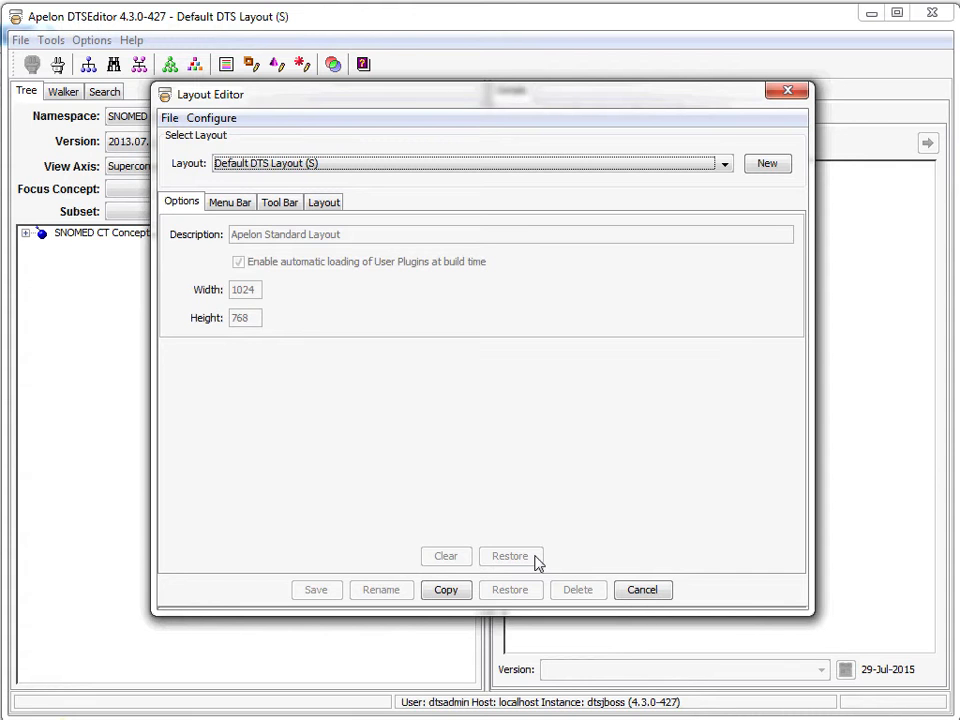
Examine the default layout's menu bar, including its Tools entries, and its tool bar and panel arrangement.
{"action": "left_click", "coordinate": [230, 204]}
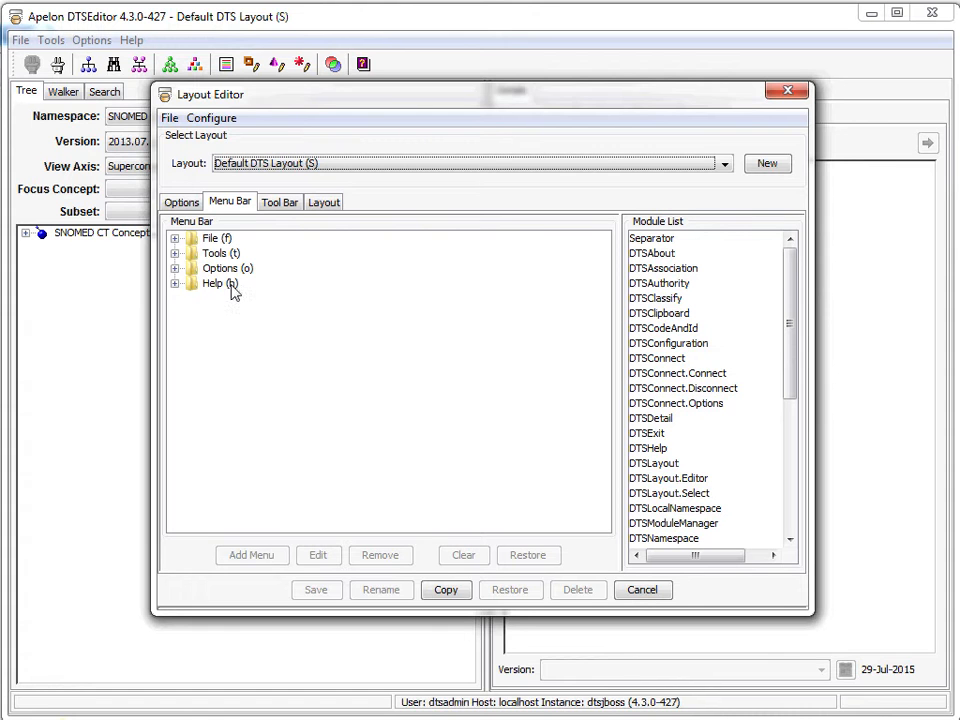
{"action": "left_click", "coordinate": [175, 254]}
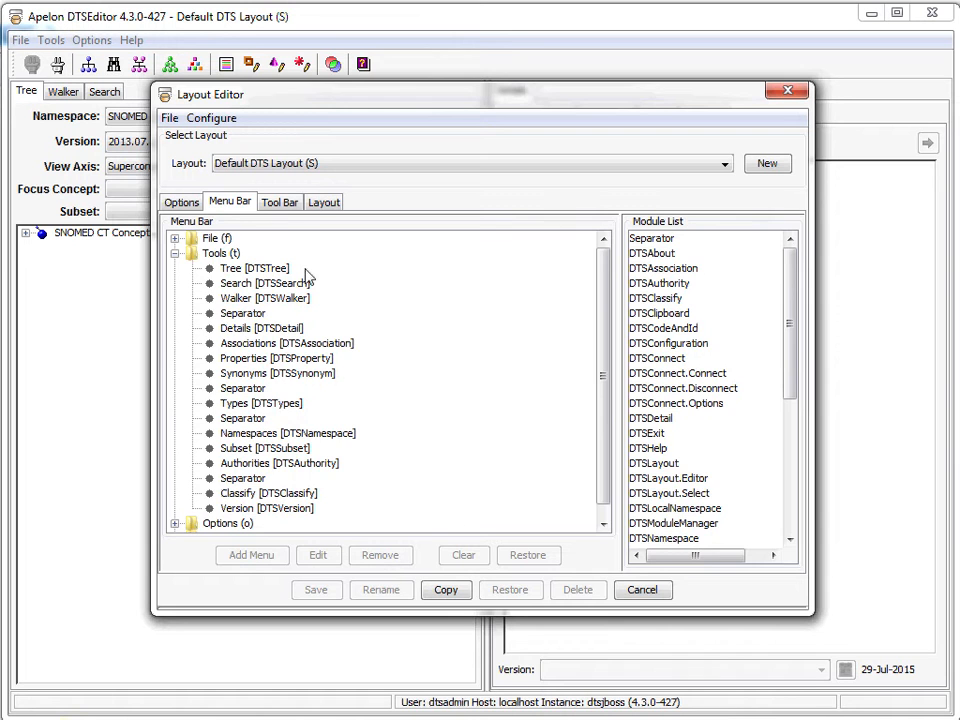
{"action": "left_click", "coordinate": [281, 203]}
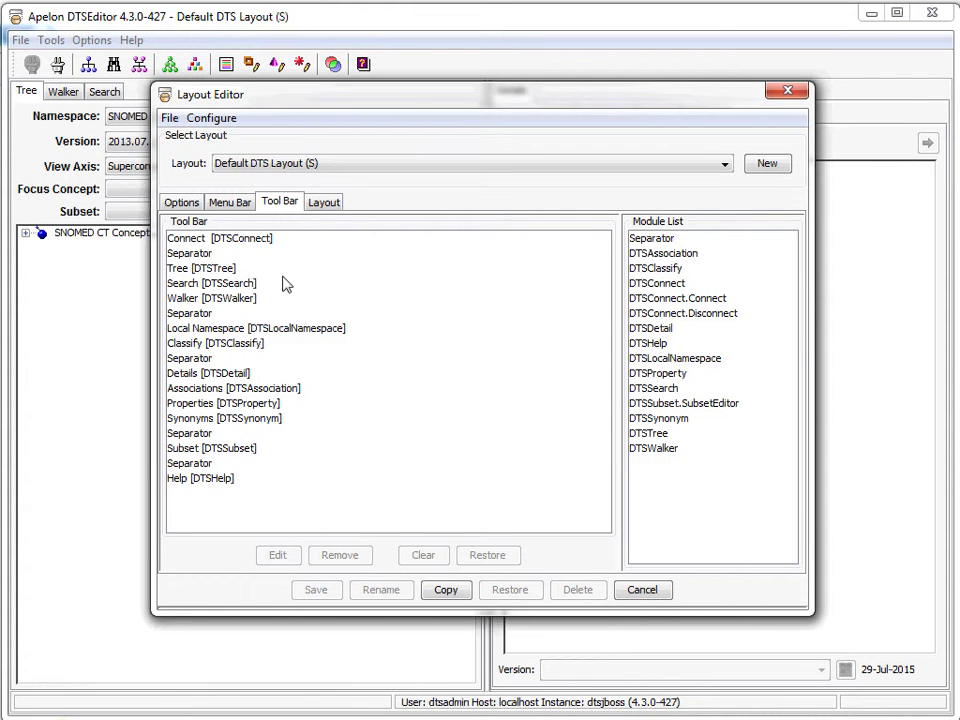
{"action": "left_click", "coordinate": [328, 210]}
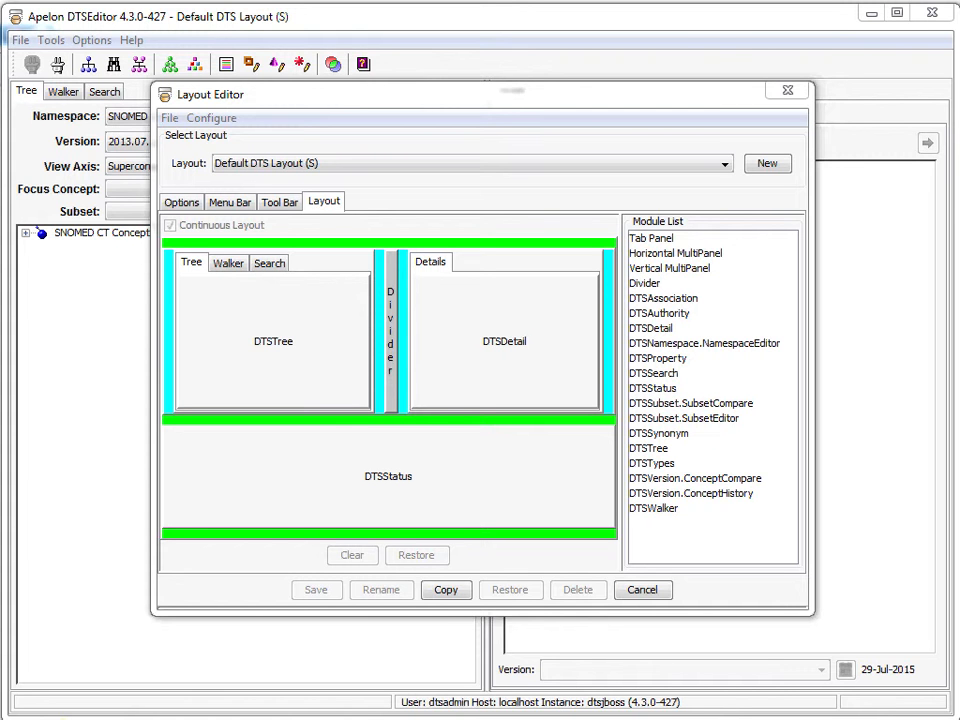
Create a new layout named "Browse Layout" with the description "A demonstration layout".
{"action": "left_click", "coordinate": [768, 165]}
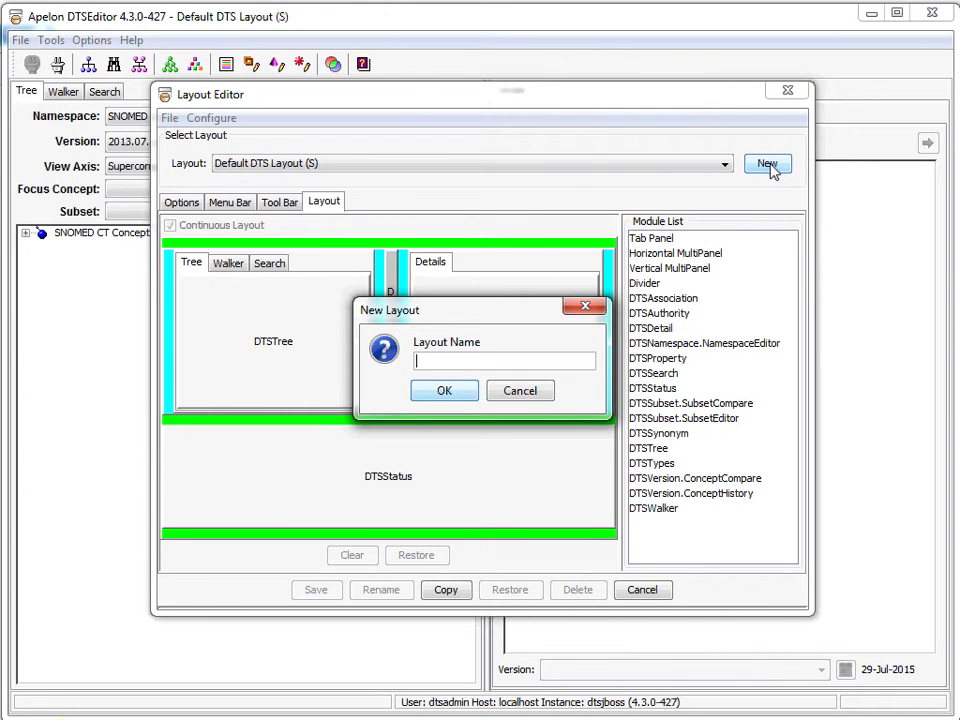
{"action": "type", "text": "Browse Layout"}
{"action": "key", "text": "Return"}
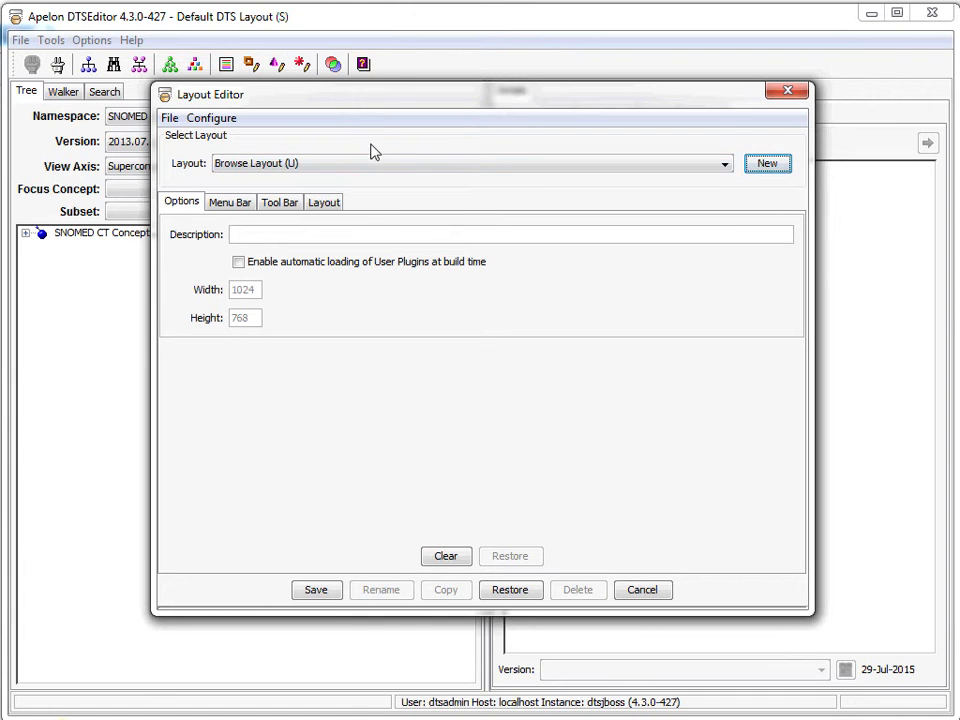
{"action": "left_click", "coordinate": [281, 235]}
{"action": "type", "text": "A"}
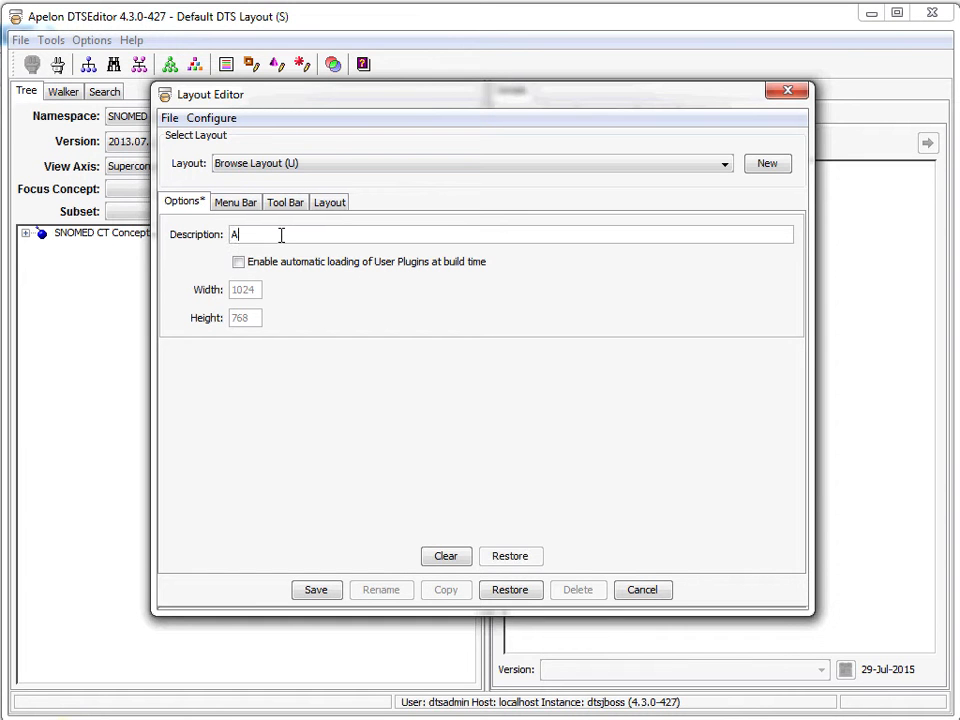
{"action": "type", "text": " demon"}
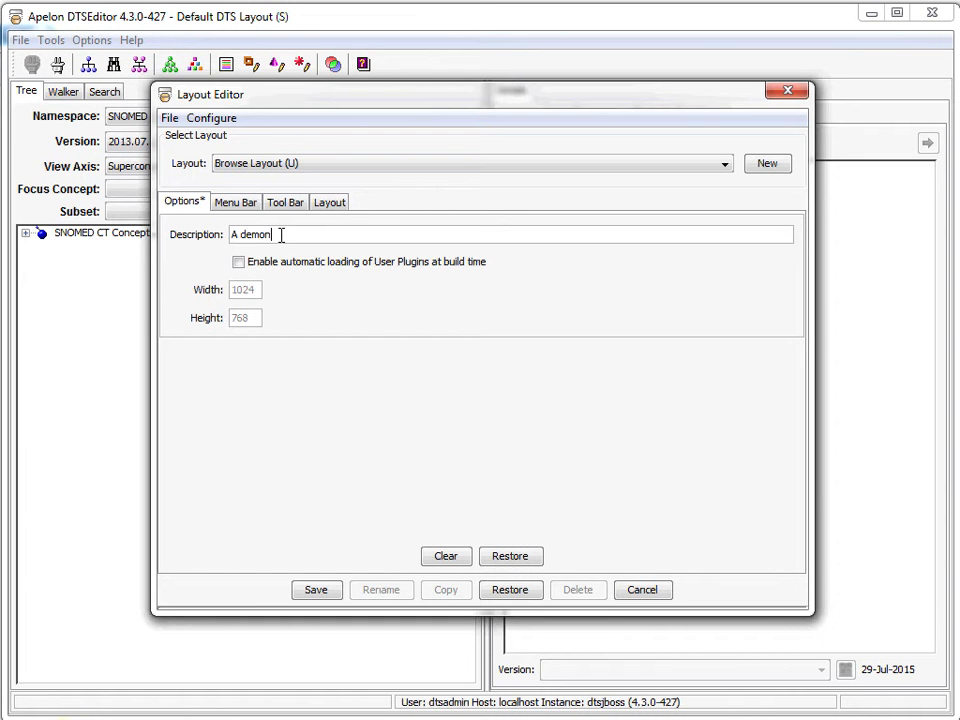
{"action": "type", "text": "stration layout"}
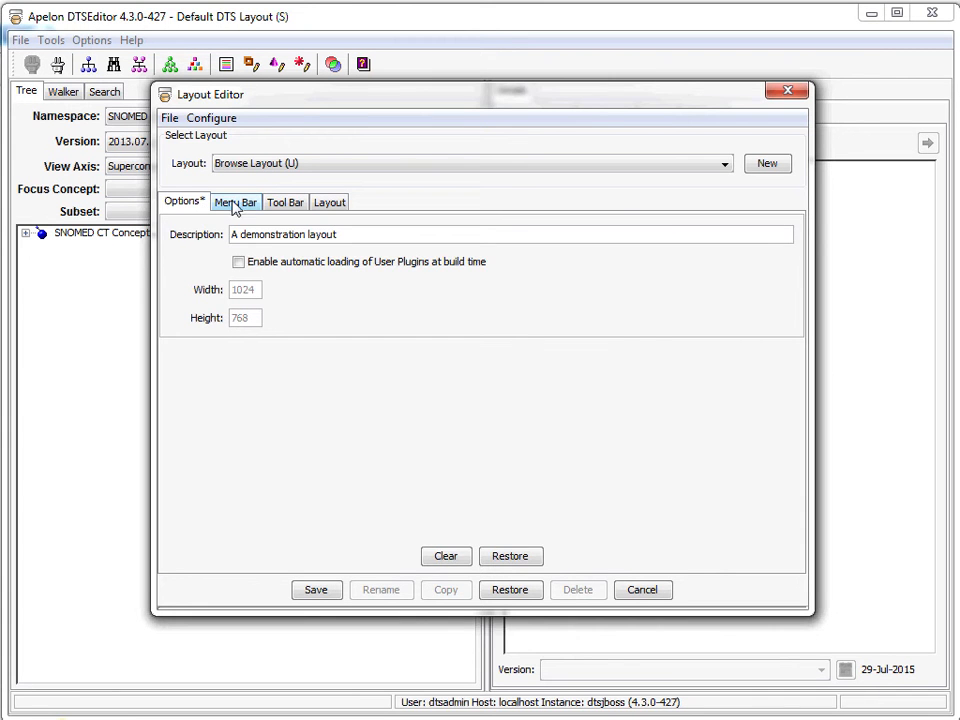
Add a File menu to the Browse Layout's menu bar and place the DTSConnect module in it.
{"action": "left_click", "coordinate": [235, 204]}
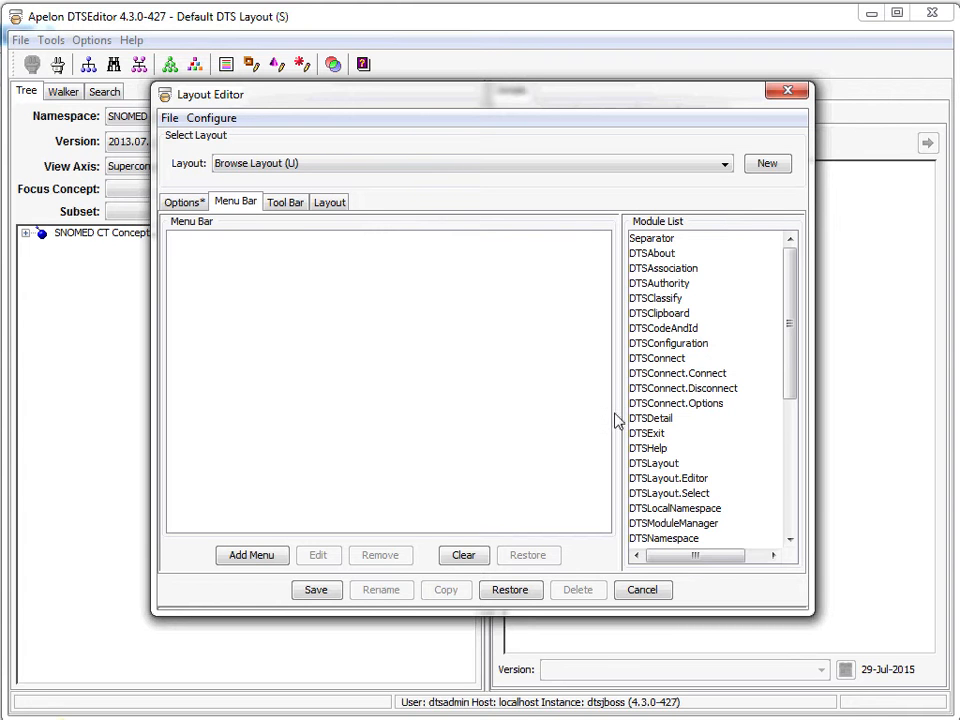
{"action": "left_click_drag", "start_coordinate": [791, 395], "coordinate": [797, 561]}
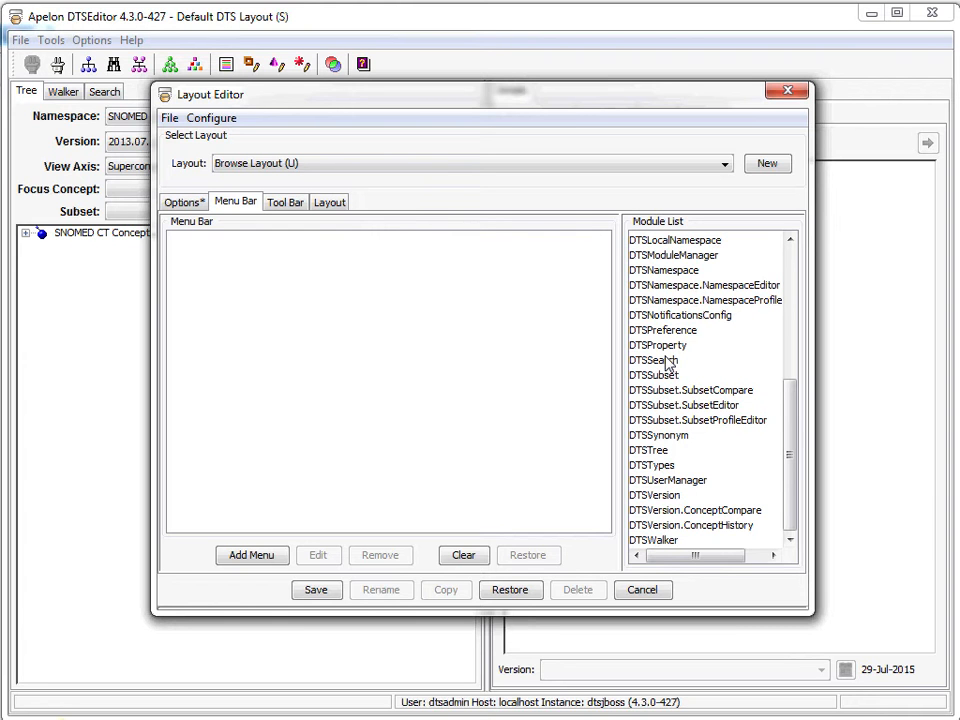
{"action": "left_click", "coordinate": [255, 556]}
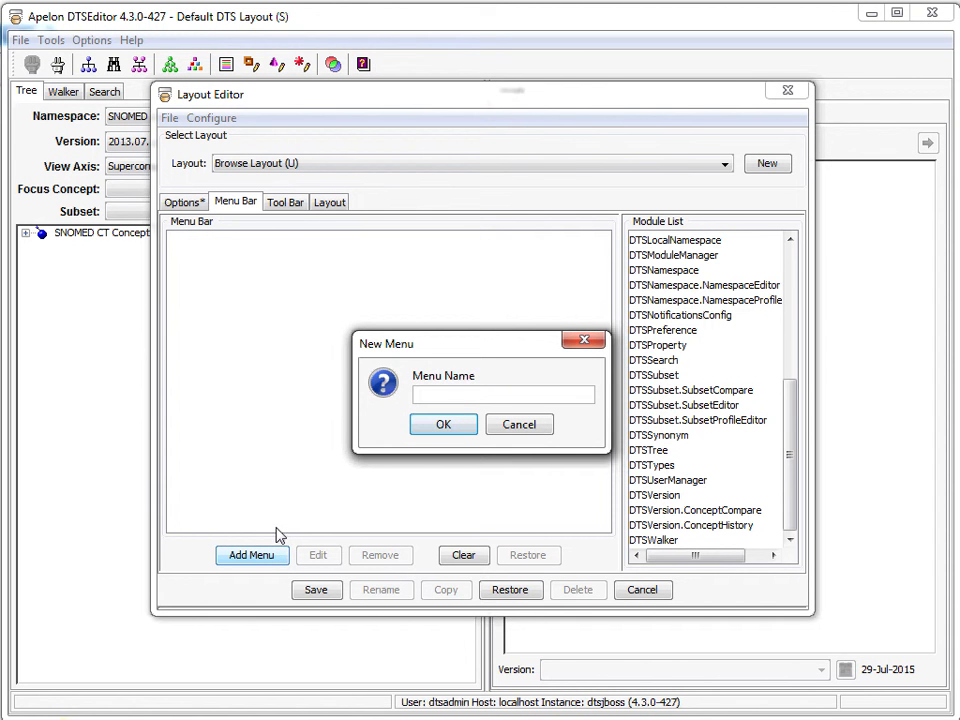
{"action": "type", "text": "File"}
{"action": "key", "text": "Return"}
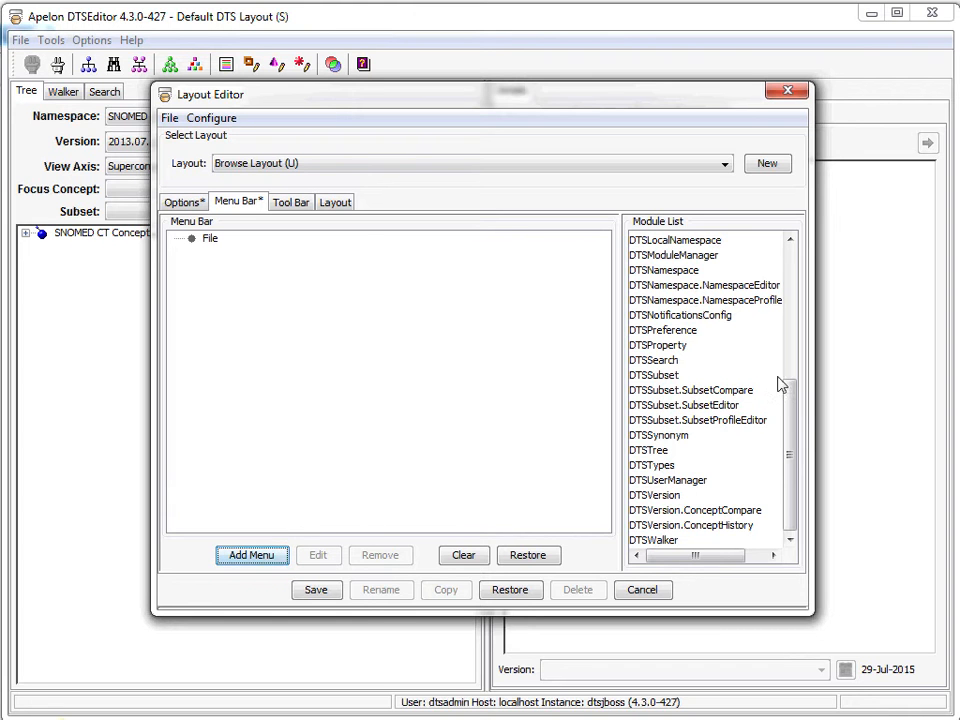
{"action": "scroll", "coordinate": [716, 330], "scroll_direction": "up", "scroll_amount": 6}
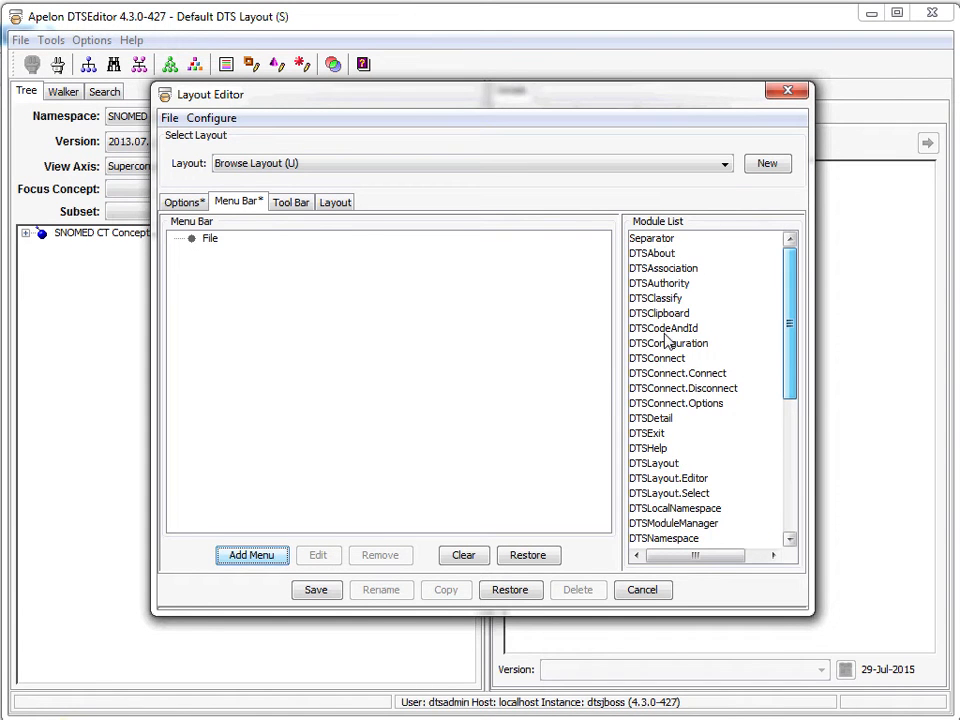
{"action": "left_click_drag", "start_coordinate": [660, 359], "coordinate": [213, 245]}
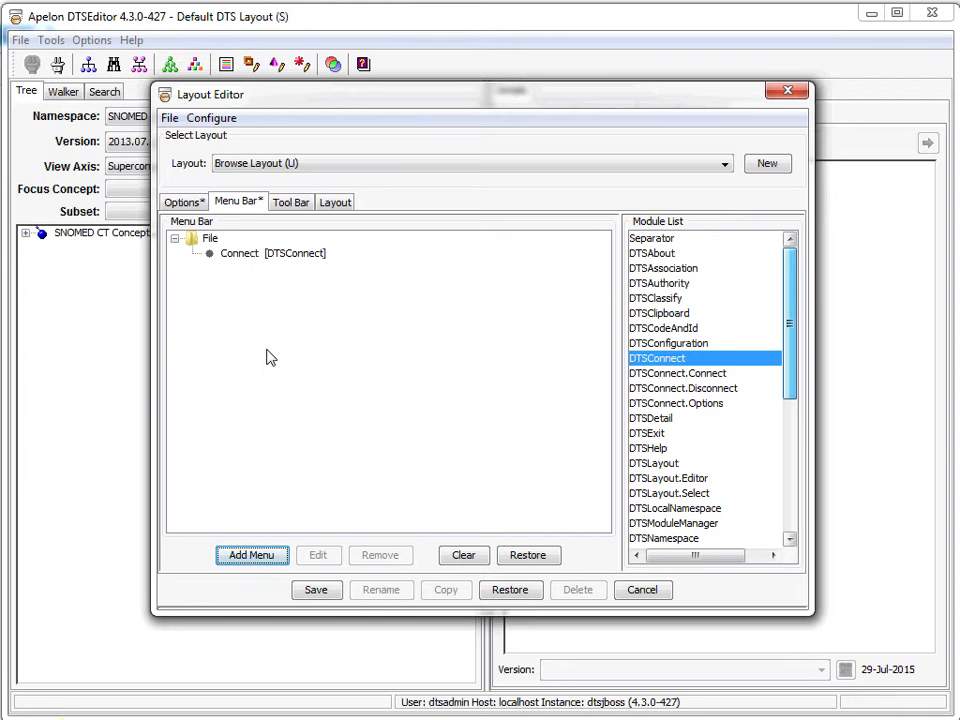
Add the DTSExit module to the File menu below Connect, with a separator between the two entries.
{"action": "left_click", "coordinate": [718, 375]}
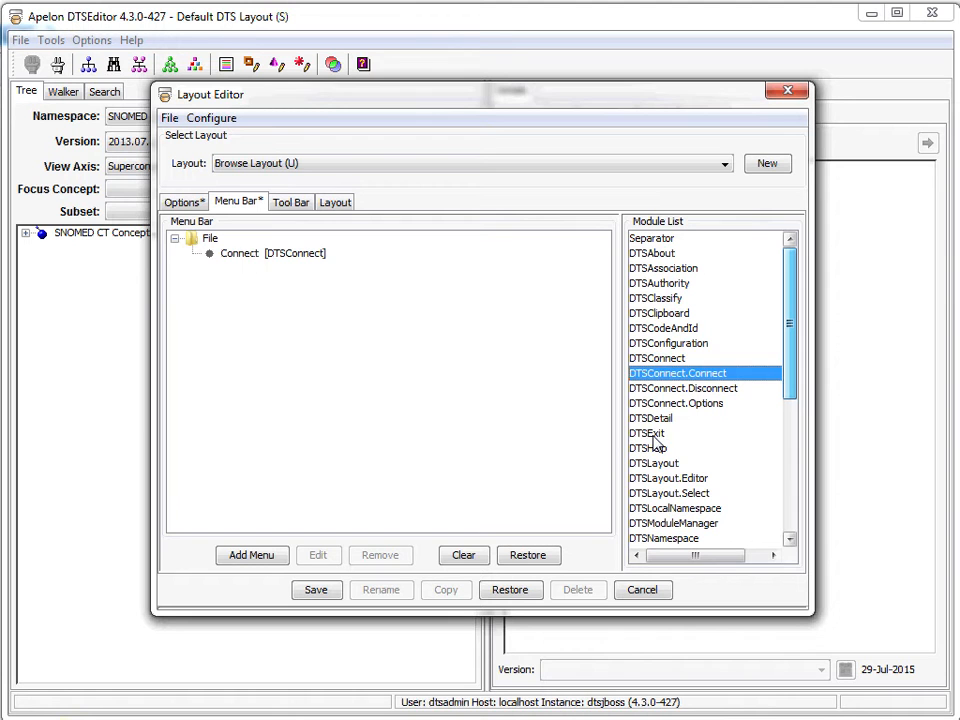
{"action": "left_click_drag", "start_coordinate": [646, 435], "coordinate": [246, 261]}
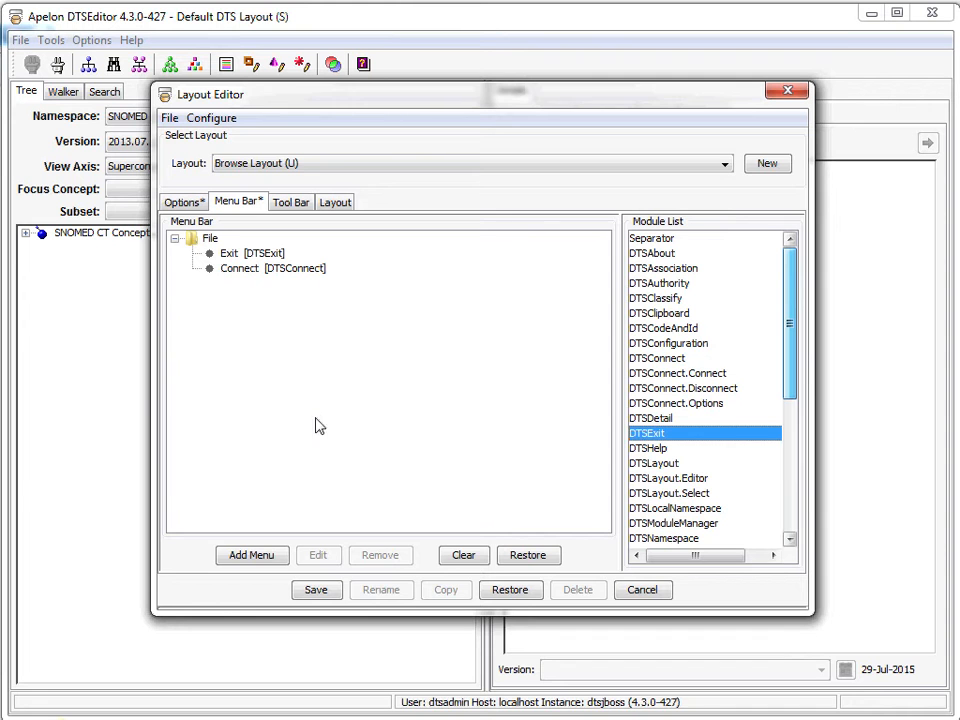
{"action": "left_click_drag", "start_coordinate": [247, 269], "coordinate": [235, 256]}
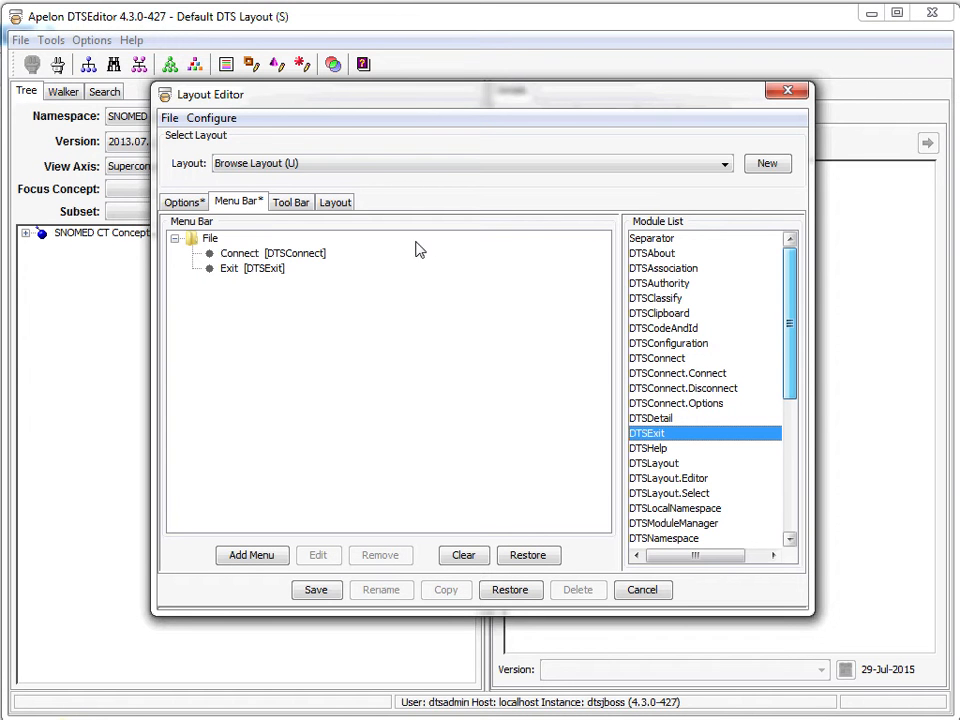
{"action": "left_click", "coordinate": [655, 240]}
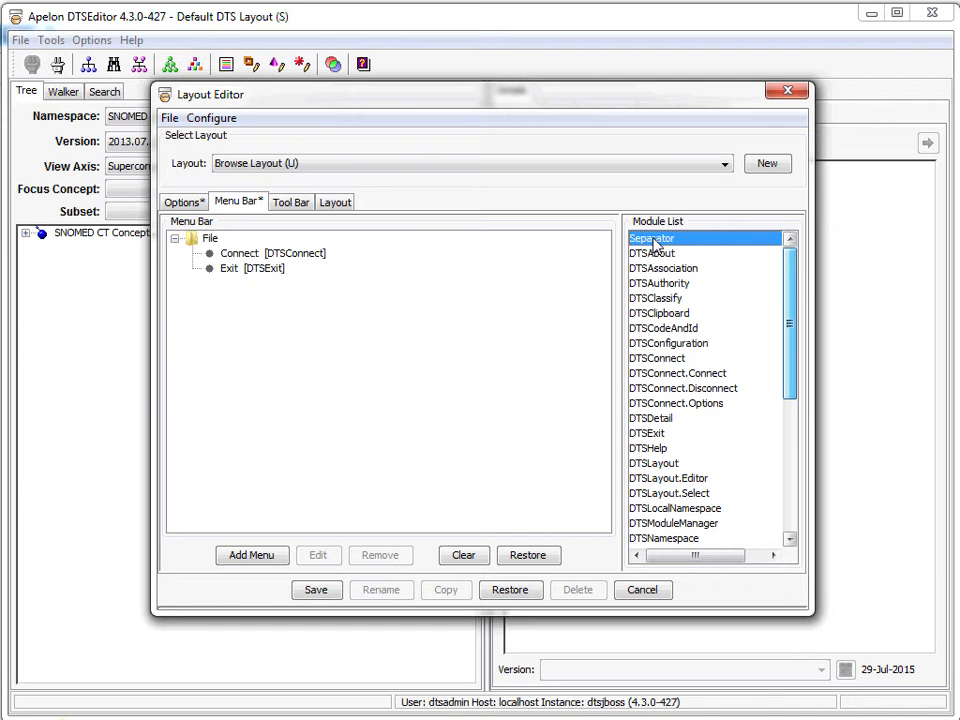
{"action": "left_click_drag", "start_coordinate": [655, 243], "coordinate": [270, 284]}
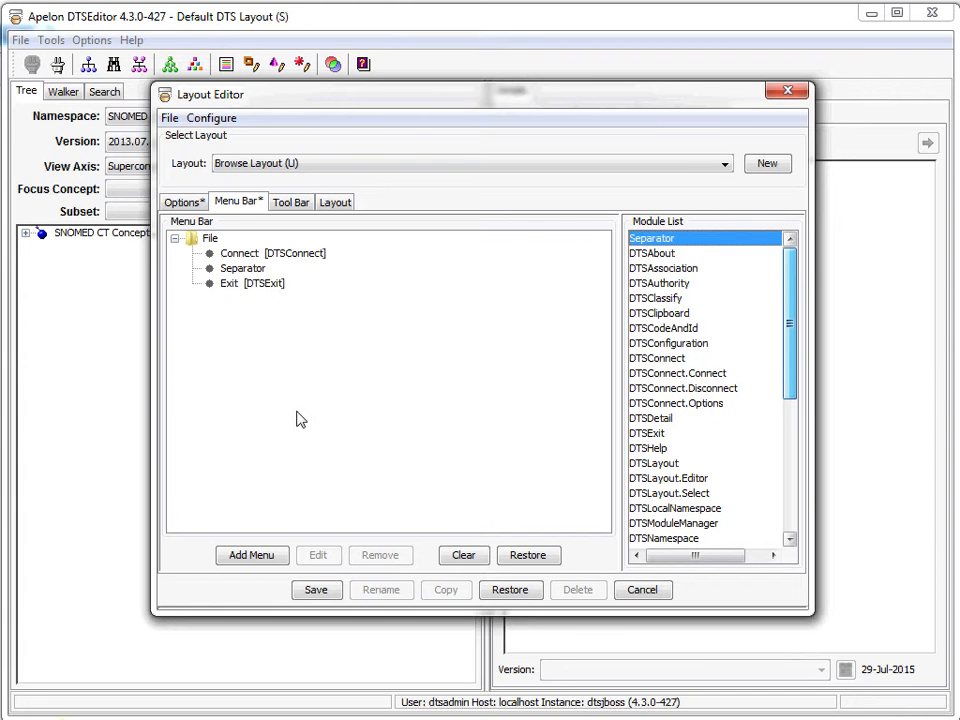
Add a Configure menu containing the DTSLayout and DTSPreference modules to the menu bar.
{"action": "left_click", "coordinate": [265, 559]}
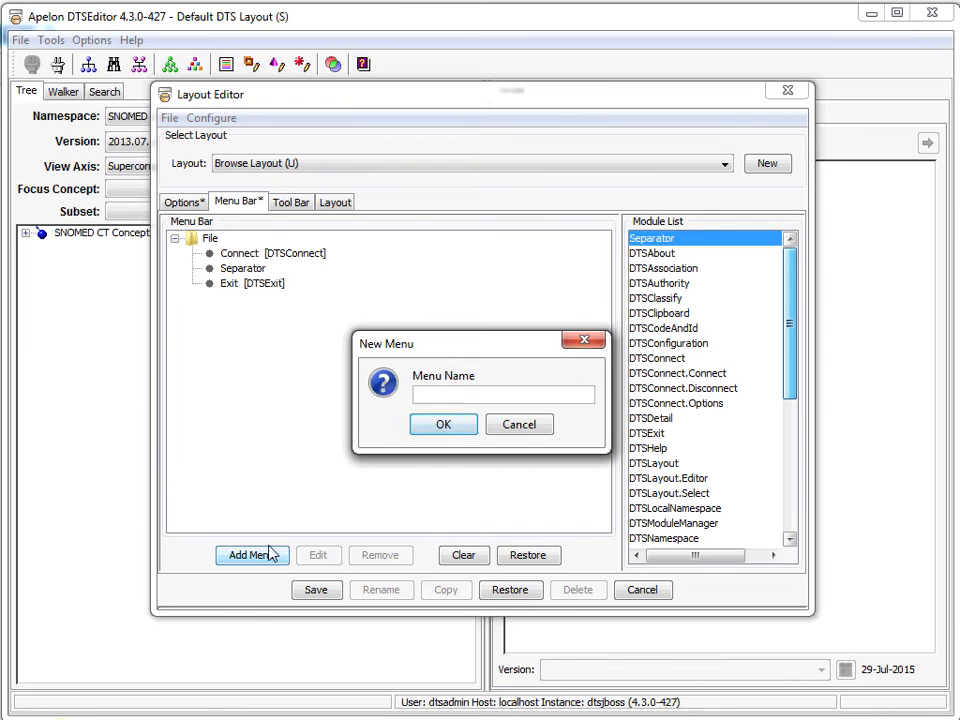
{"action": "type", "text": "Configure"}
{"action": "key", "text": "Return"}
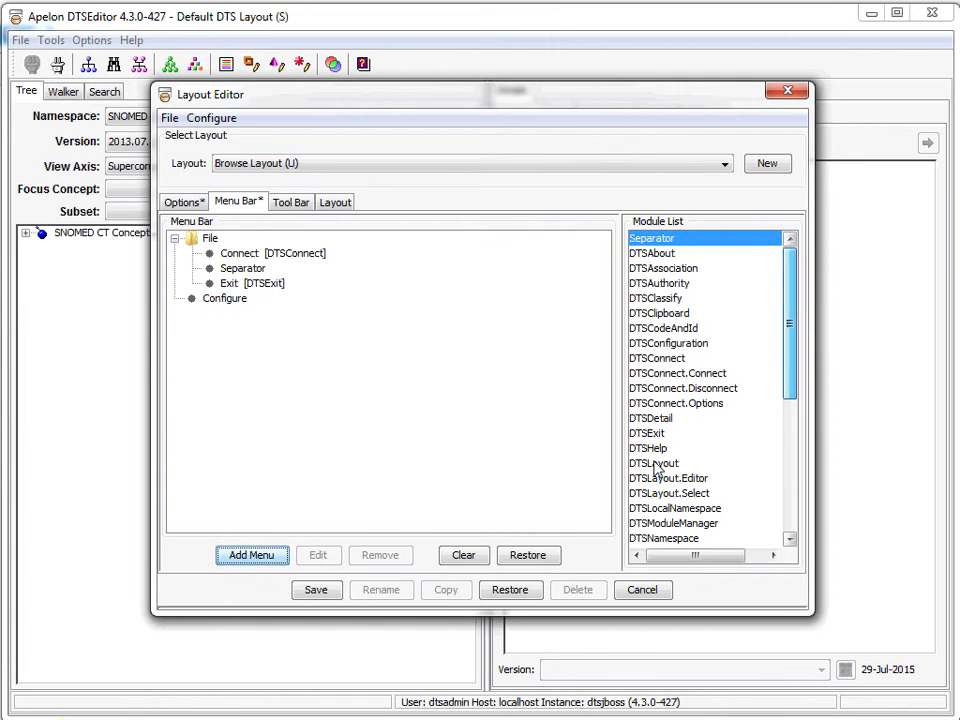
{"action": "left_click_drag", "start_coordinate": [652, 463], "coordinate": [242, 308]}
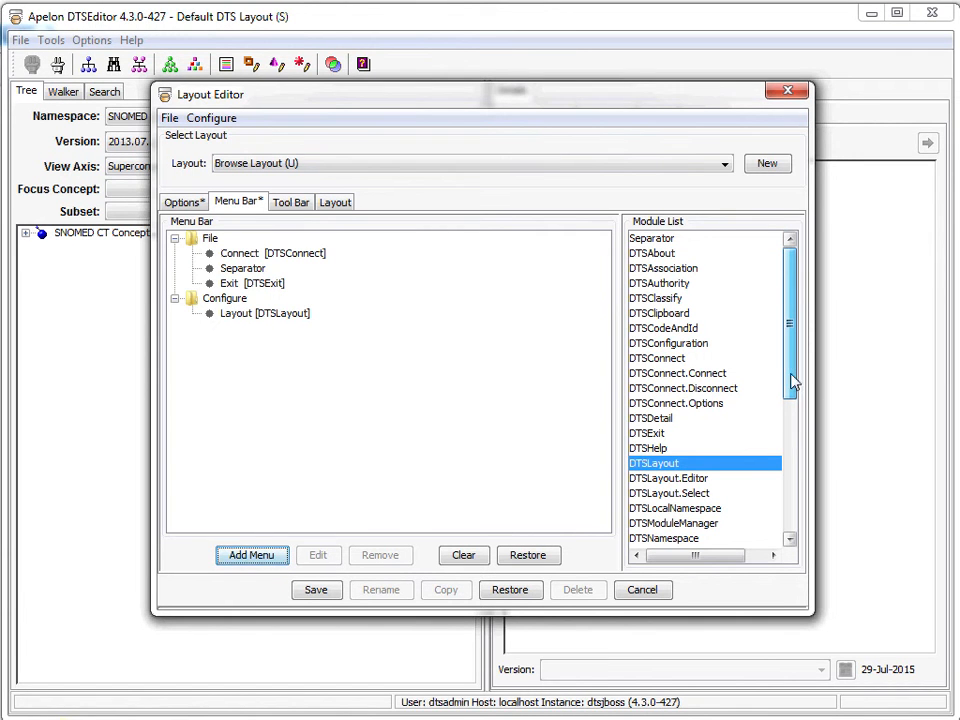
{"action": "left_click_drag", "start_coordinate": [791, 380], "coordinate": [797, 526]}
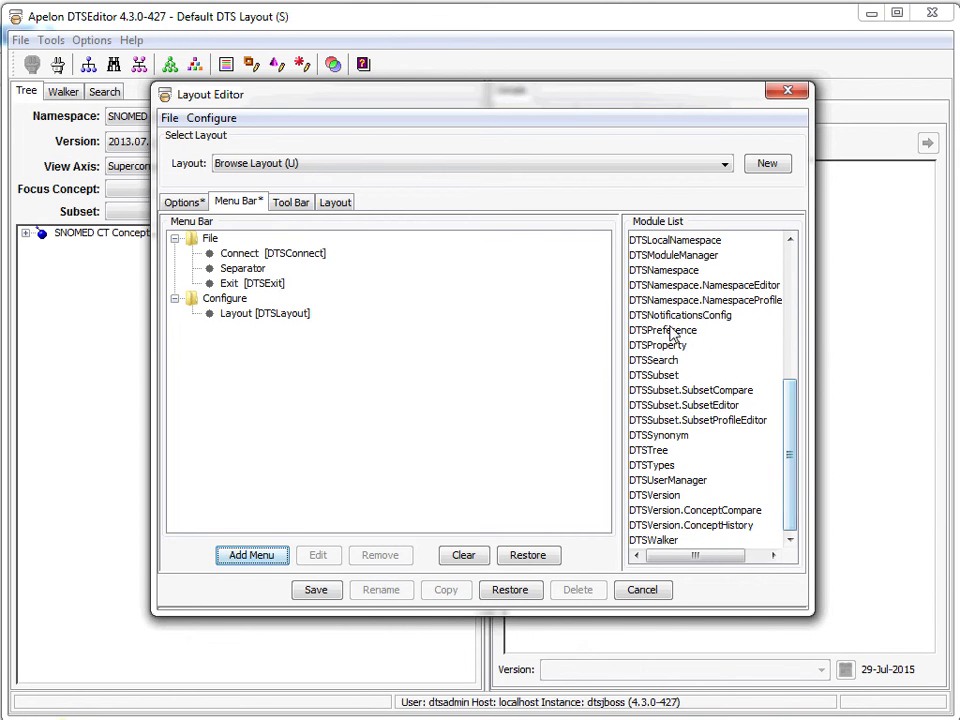
{"action": "left_click_drag", "start_coordinate": [675, 337], "coordinate": [241, 305]}
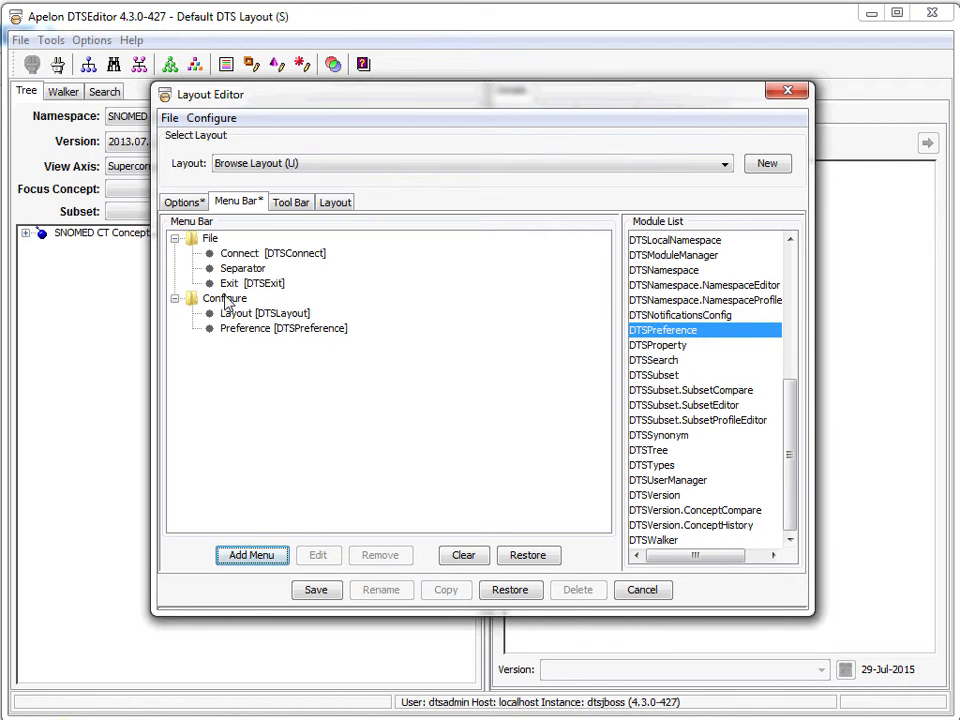
Move the Configure menu above the File menu and copy File's Exit entry into Configure.
{"action": "left_click_drag", "start_coordinate": [228, 303], "coordinate": [225, 240]}
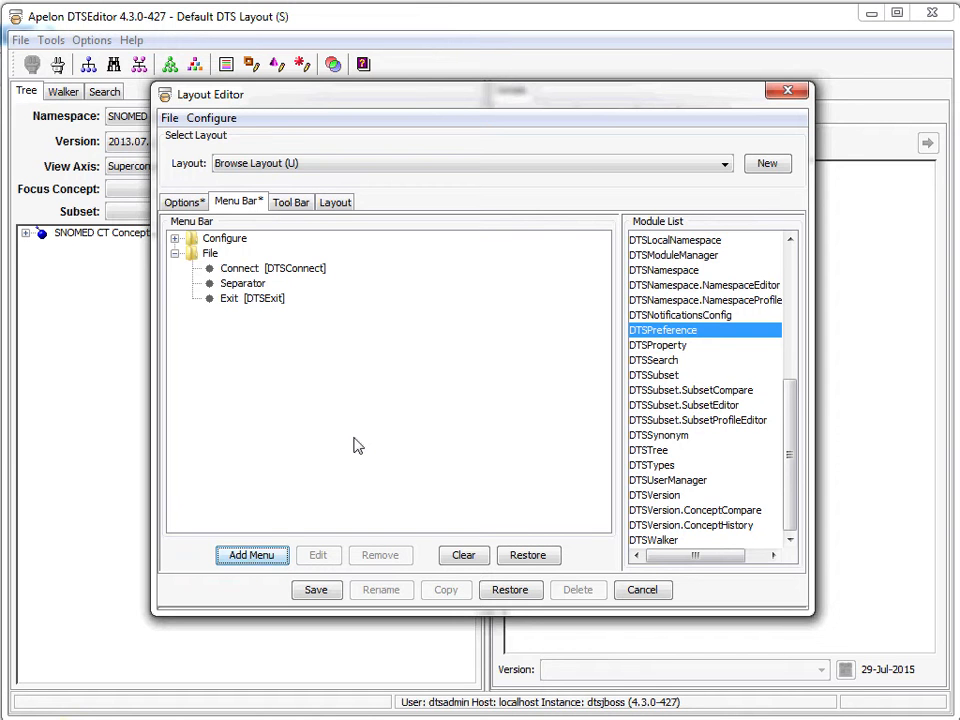
{"action": "left_click", "coordinate": [329, 358]}
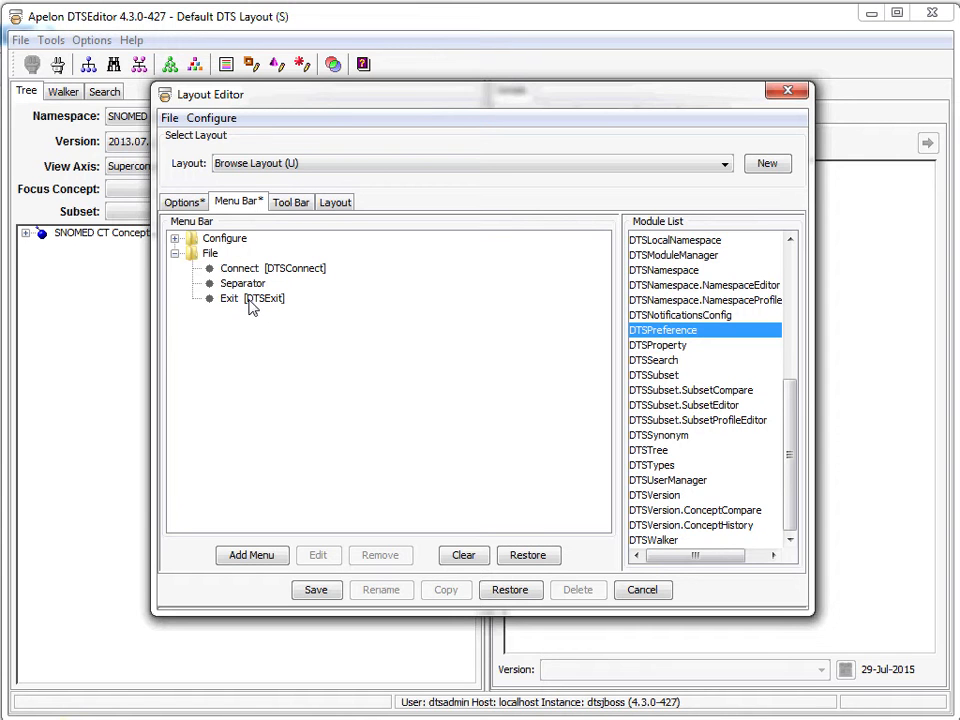
{"action": "left_click_drag", "start_coordinate": [250, 300], "coordinate": [226, 239]}
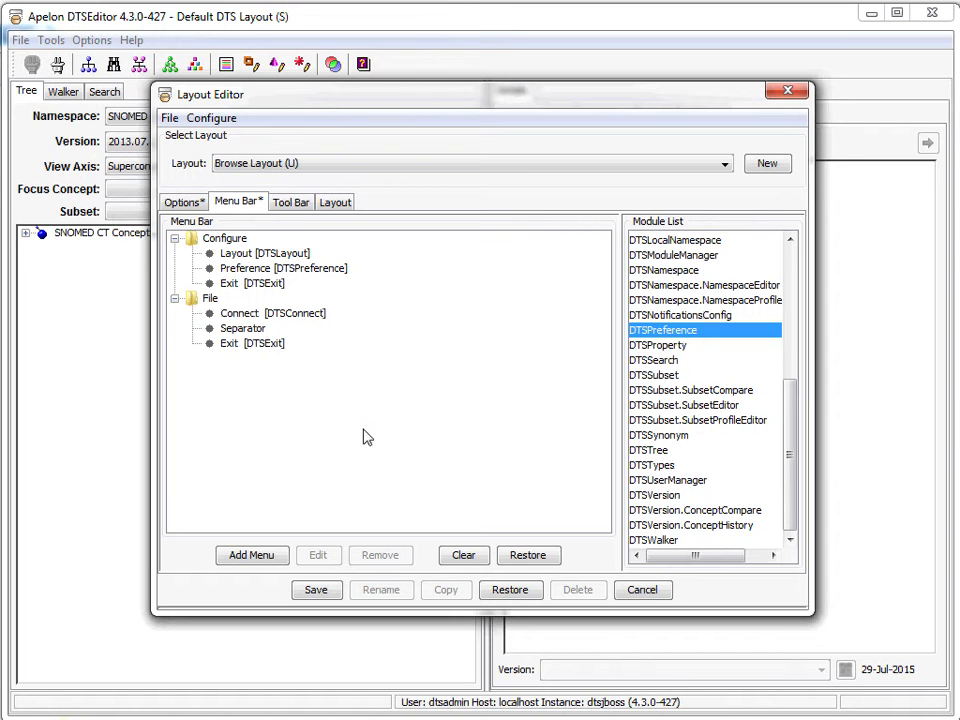
Move the File menu back above the Configure menu in the menu bar tree.
{"action": "left_click", "coordinate": [209, 298]}
{"action": "left_click", "coordinate": [224, 239], "text": "ctrl"}
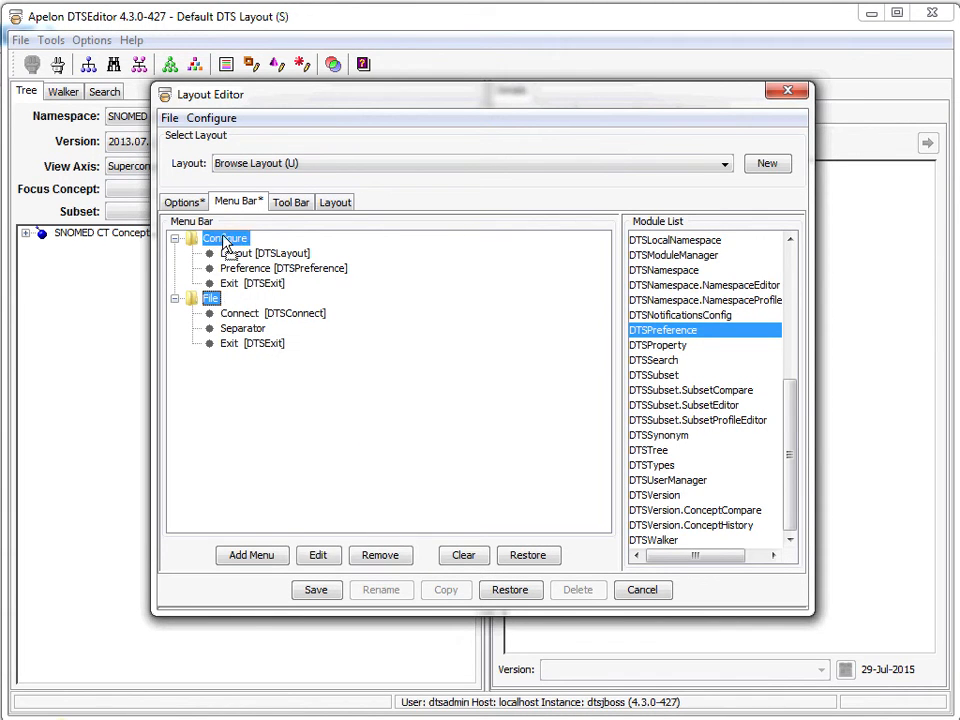
{"action": "left_click_drag", "start_coordinate": [224, 239], "coordinate": [283, 381]}
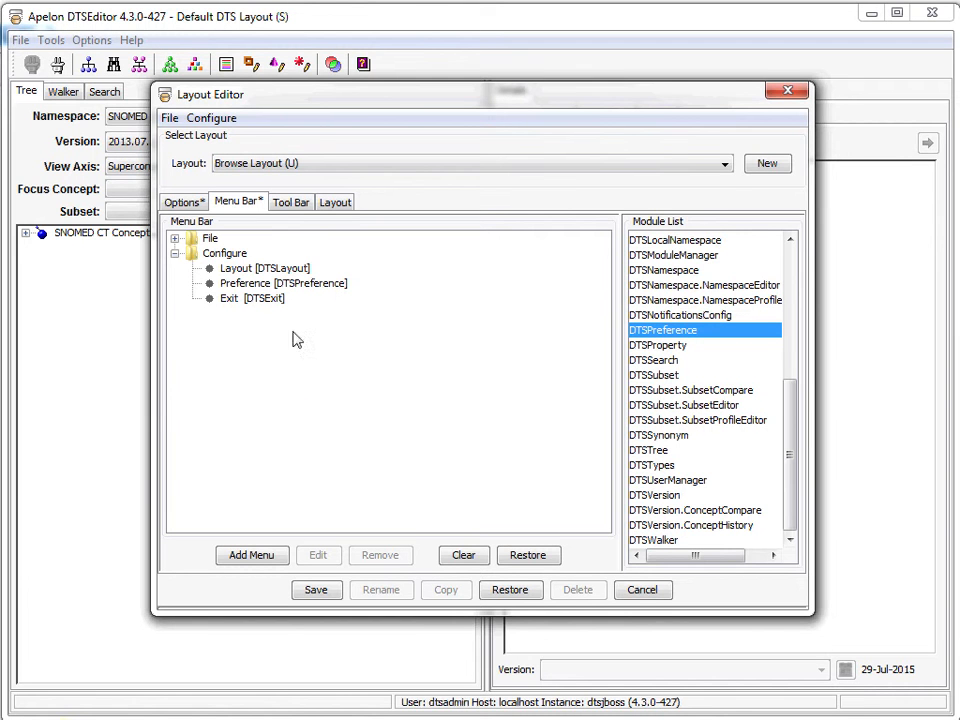
Add the DTSDetail module to the layout's tool bar and place DTSSearch above it.
{"action": "left_click", "coordinate": [291, 204]}
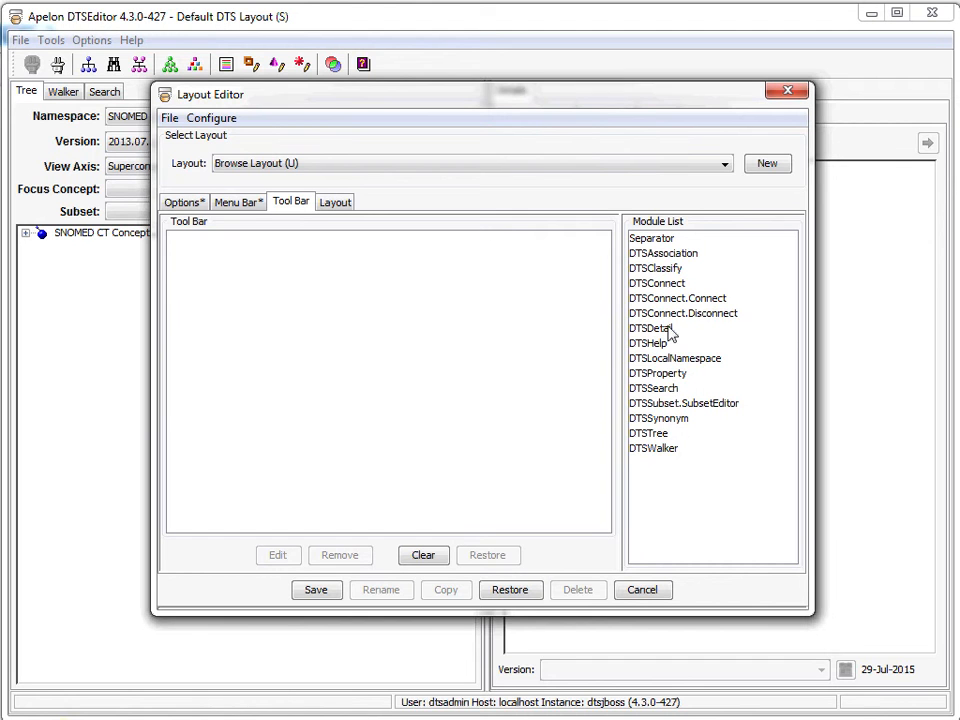
{"action": "left_click_drag", "start_coordinate": [668, 330], "coordinate": [253, 261]}
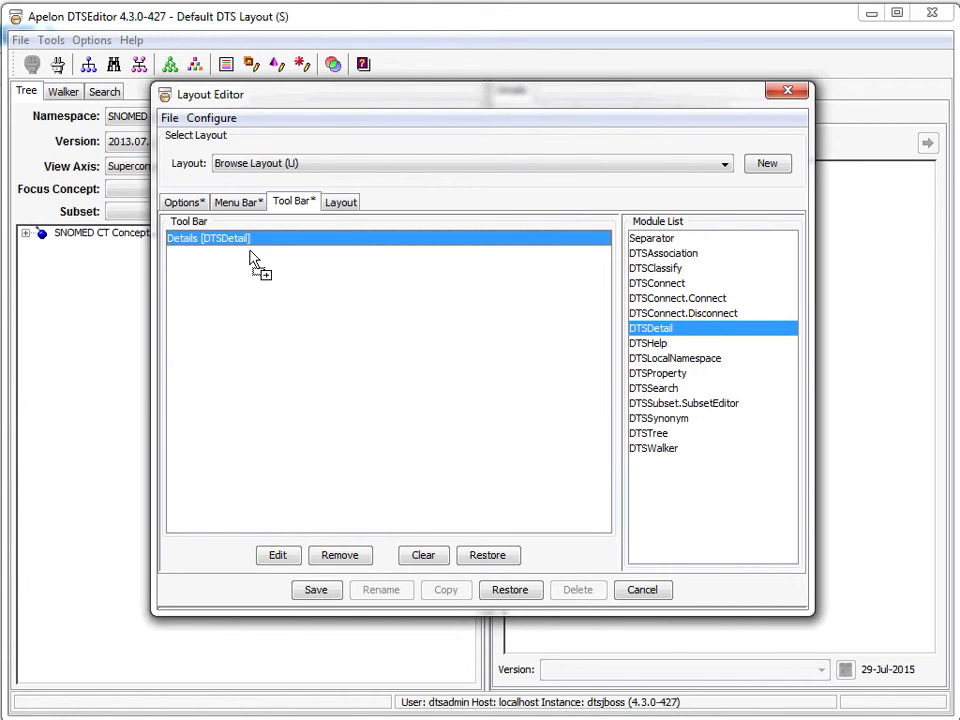
{"action": "left_click_drag", "start_coordinate": [655, 389], "coordinate": [231, 251]}
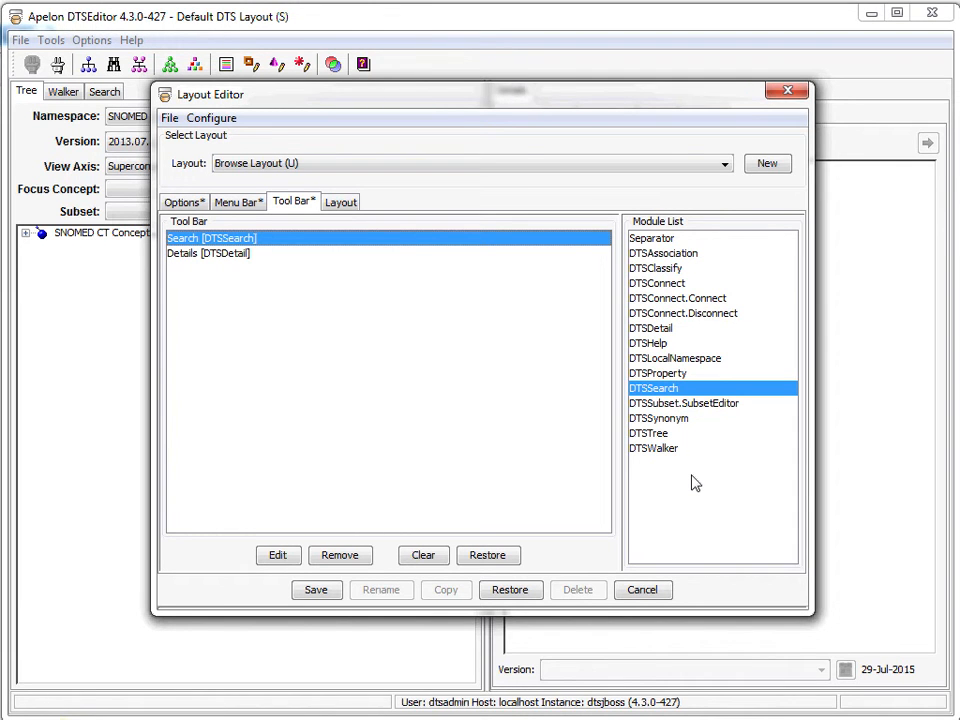
Place the DTSStatus module in the empty panel layout and wrap it with a Vertical MultiPanel.
{"action": "left_click", "coordinate": [340, 203]}
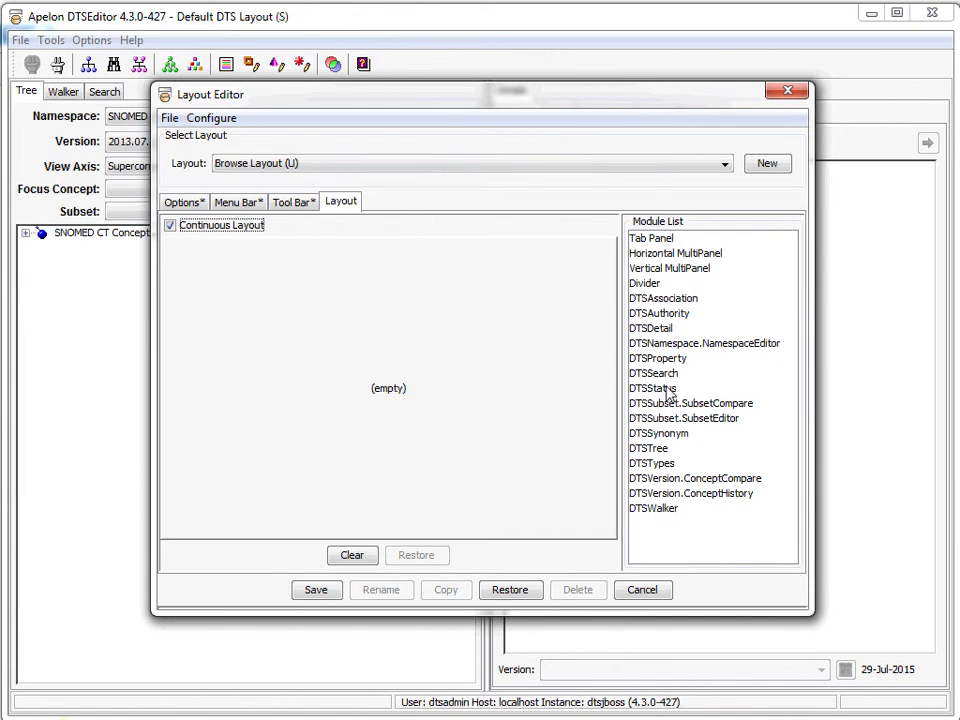
{"action": "left_click_drag", "start_coordinate": [667, 393], "coordinate": [390, 397]}
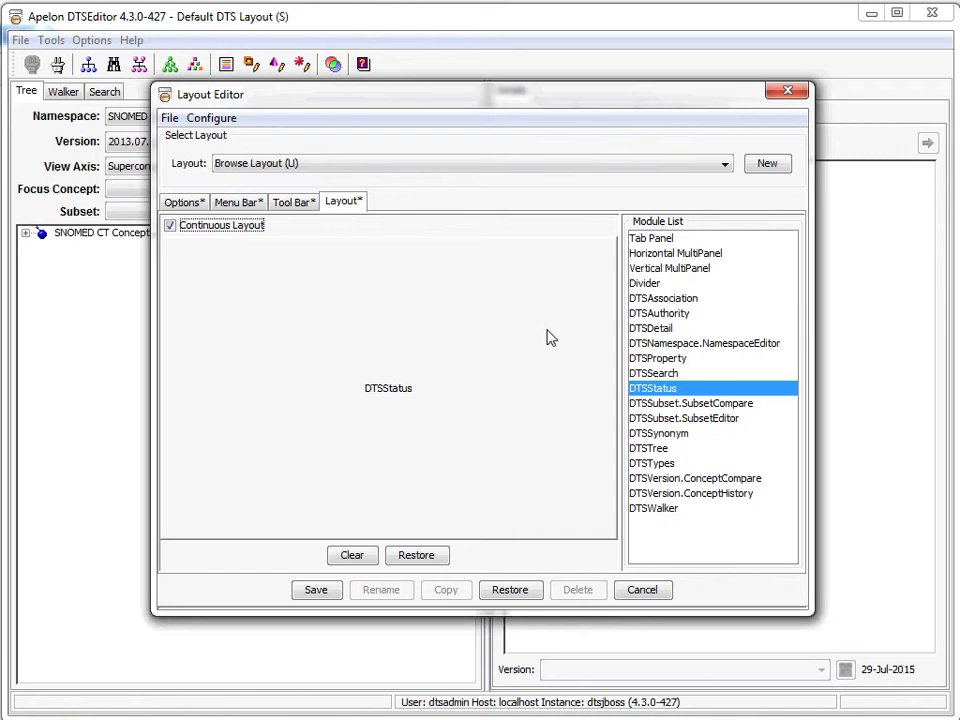
{"action": "right_click", "coordinate": [392, 397]}
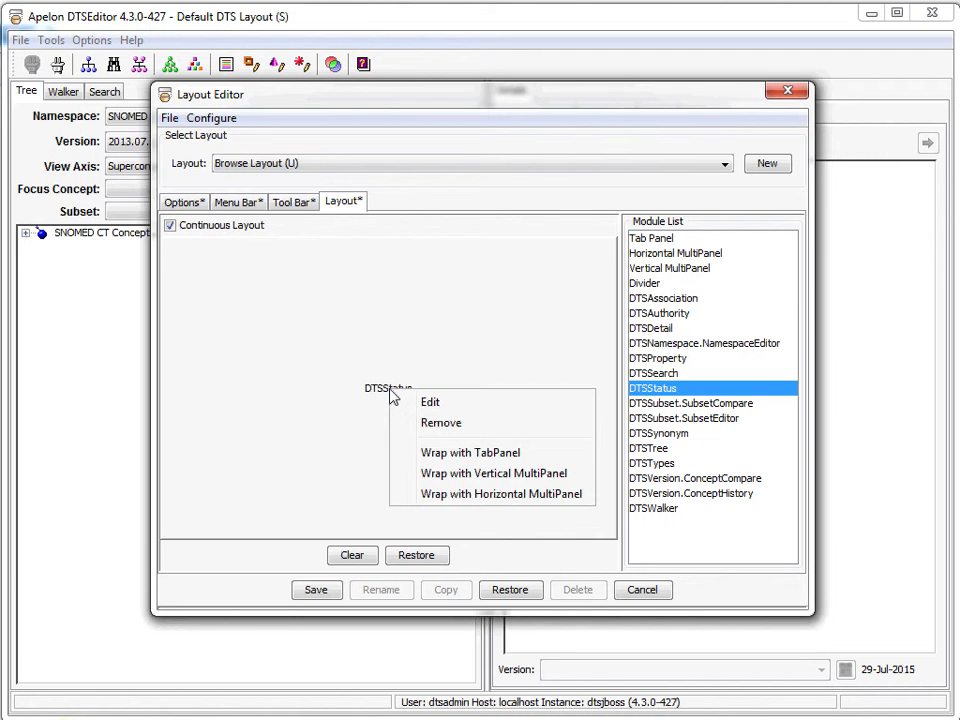
{"action": "left_click", "coordinate": [462, 475]}
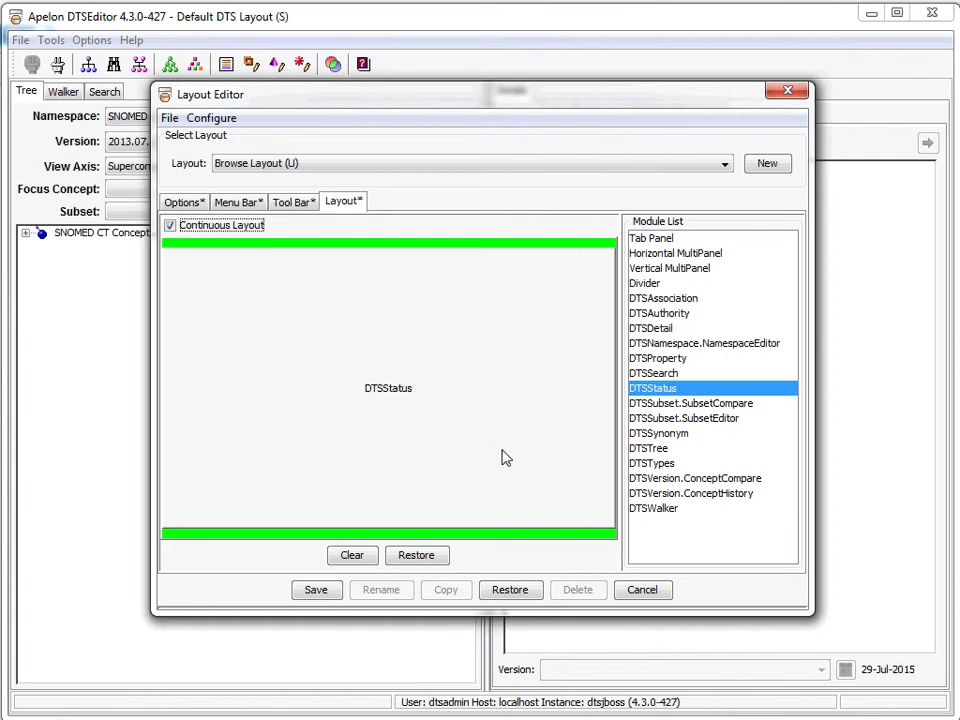
Add the DTSDetail module above DTSStatus in the panel layout and wrap it with a Horizontal MultiPanel.
{"action": "left_click", "coordinate": [633, 330]}
{"action": "left_click_drag", "start_coordinate": [622, 340], "coordinate": [402, 251]}
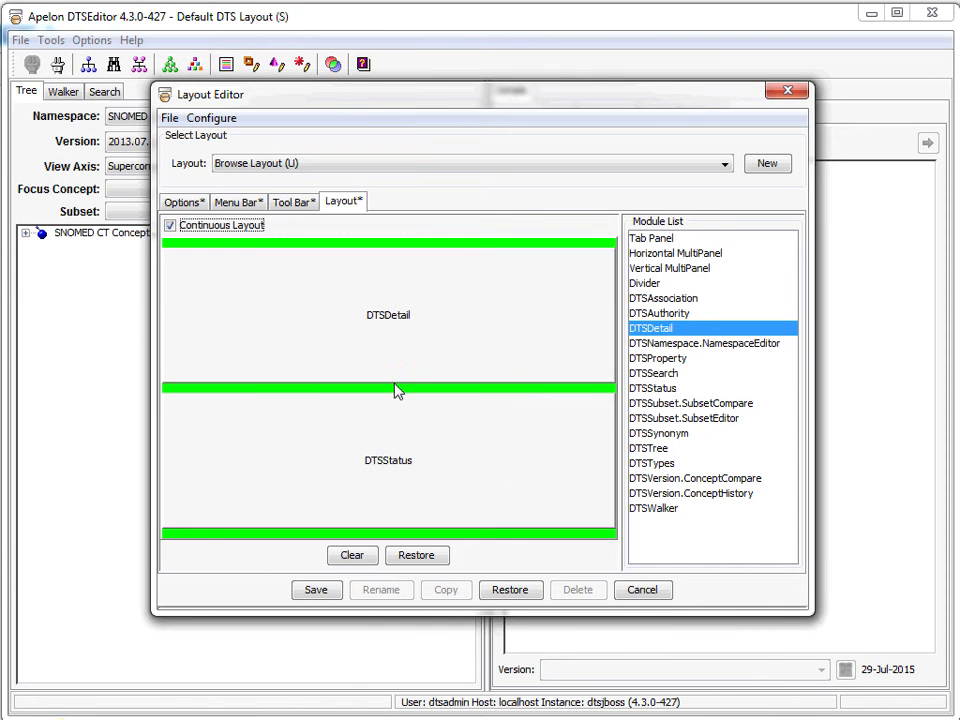
{"action": "right_click", "coordinate": [399, 324]}
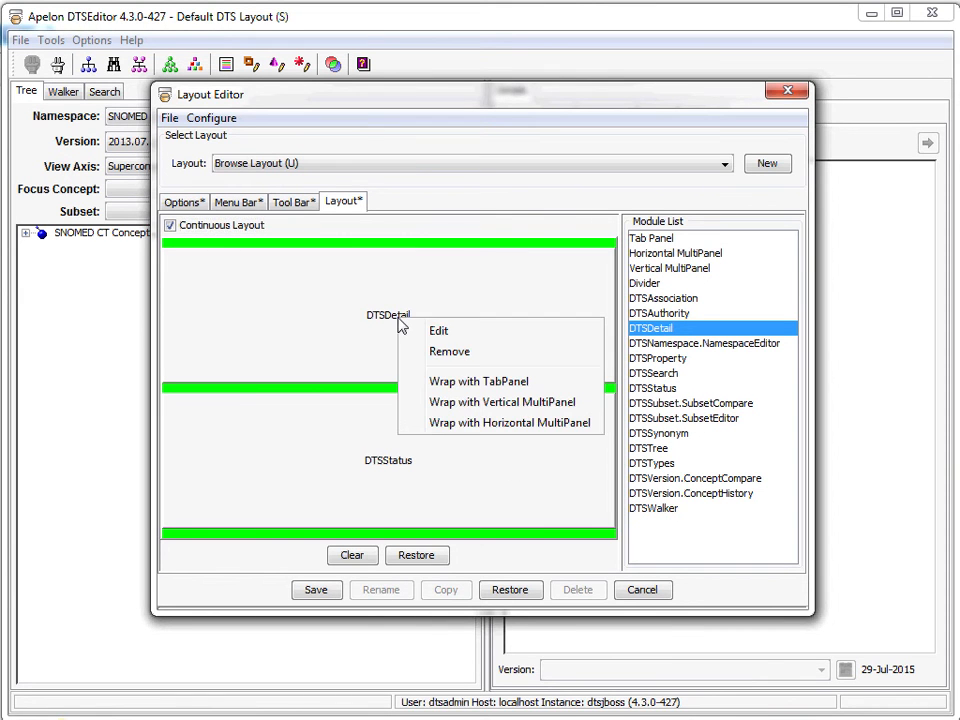
{"action": "left_click", "coordinate": [484, 432]}
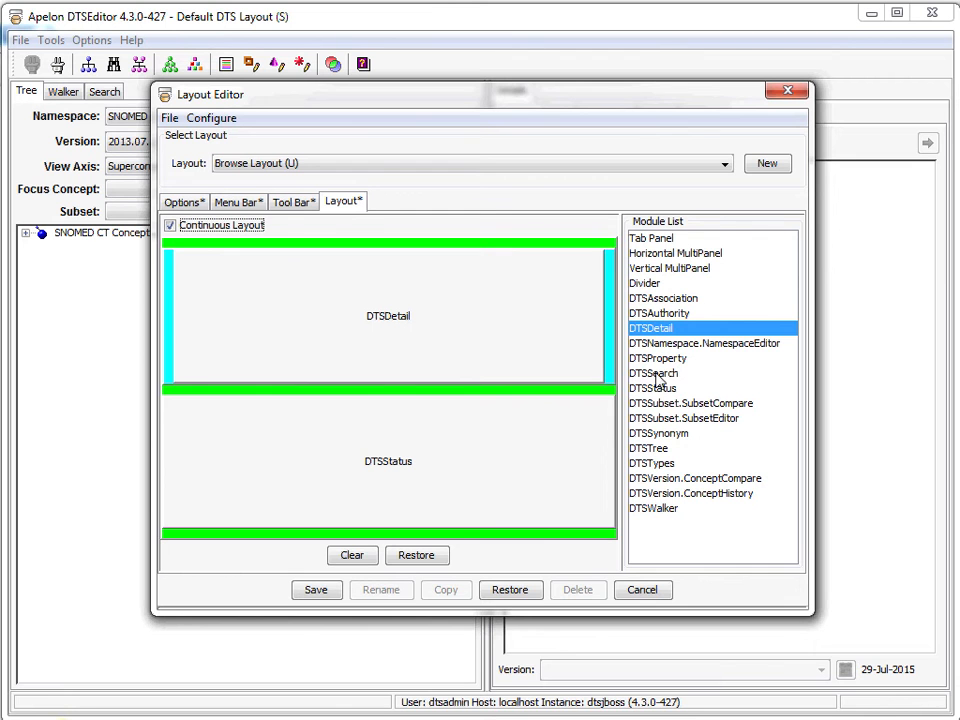
Add the DTSSearch module to the left of DTSDetail in the Horizontal MultiPanel and save the layout.
{"action": "left_click_drag", "start_coordinate": [655, 373], "coordinate": [170, 327]}
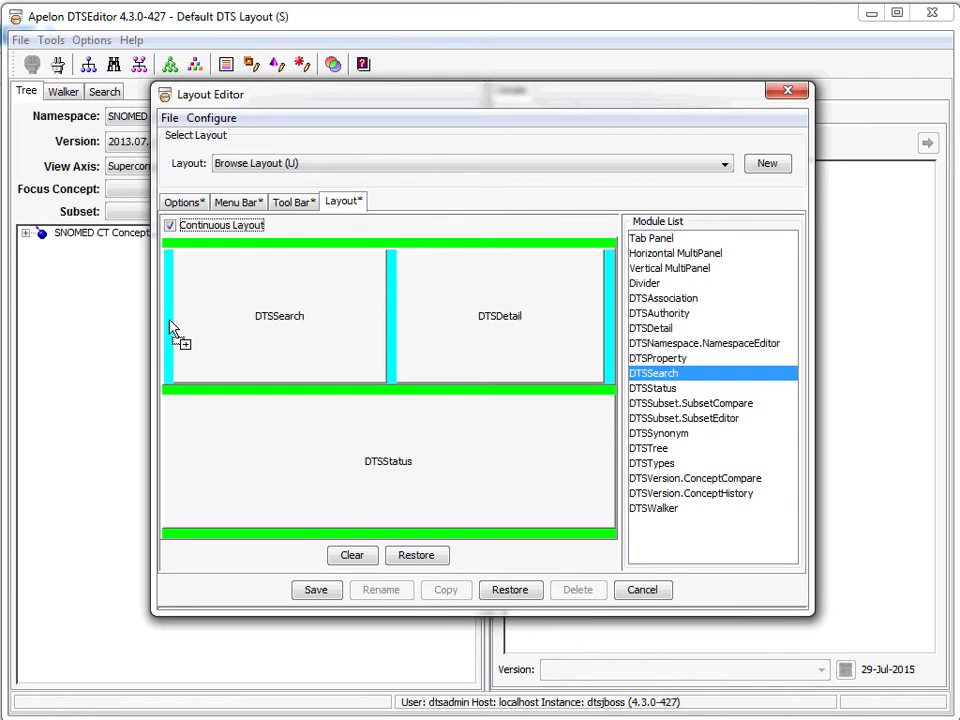
{"action": "left_click", "coordinate": [316, 591]}
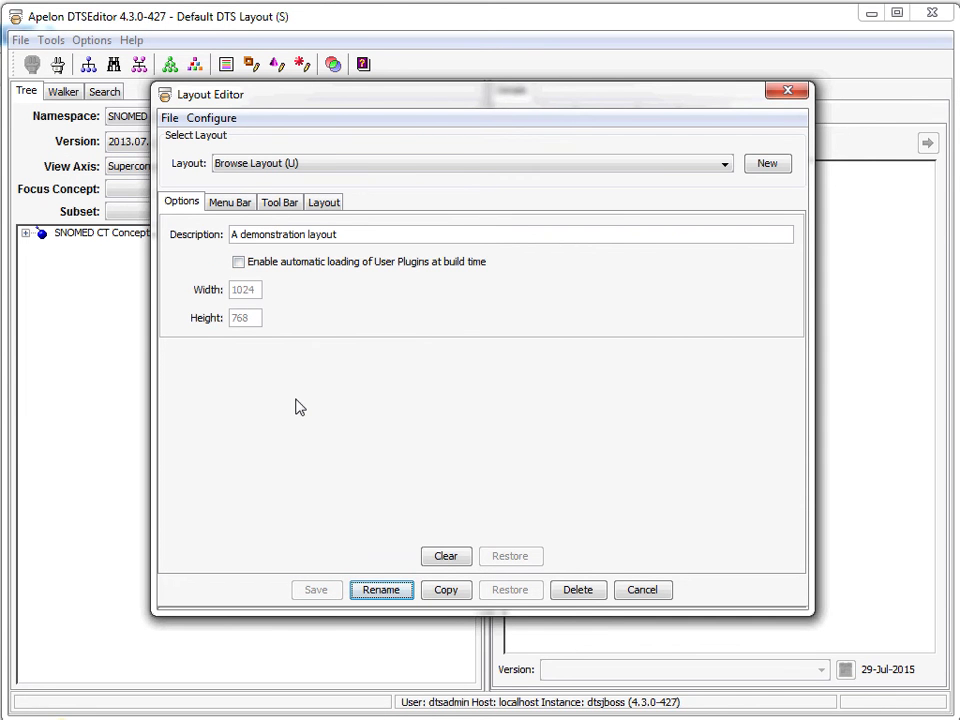
Review the saved layout's File and Configure menu entries, tool bar and panel arrangement, and close the Layout Editor.
{"action": "left_click", "coordinate": [236, 205]}
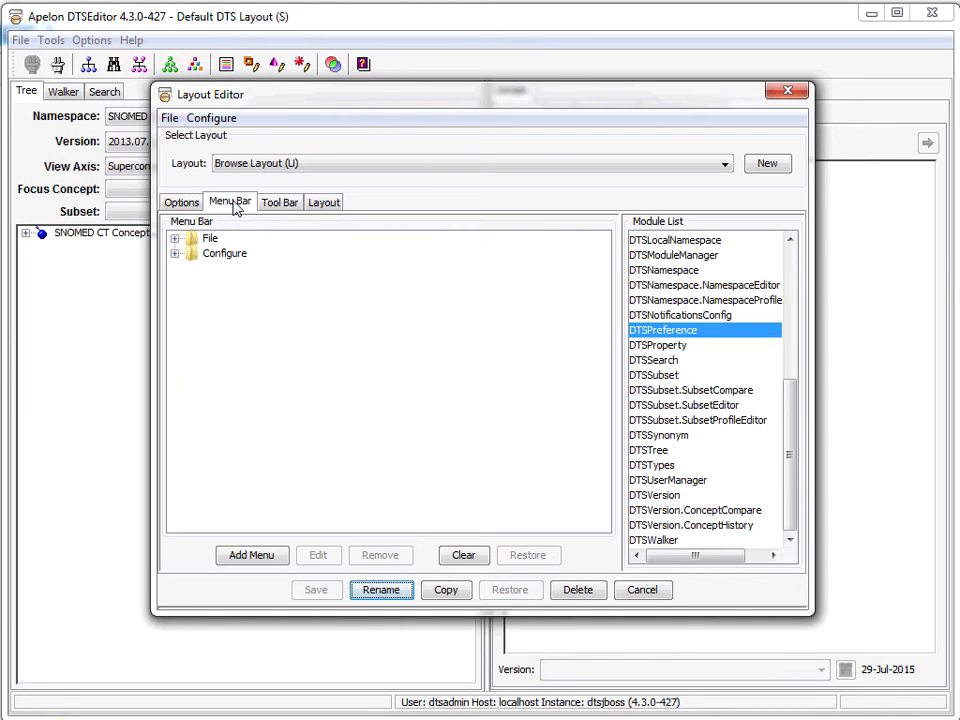
{"action": "left_click", "coordinate": [175, 239]}
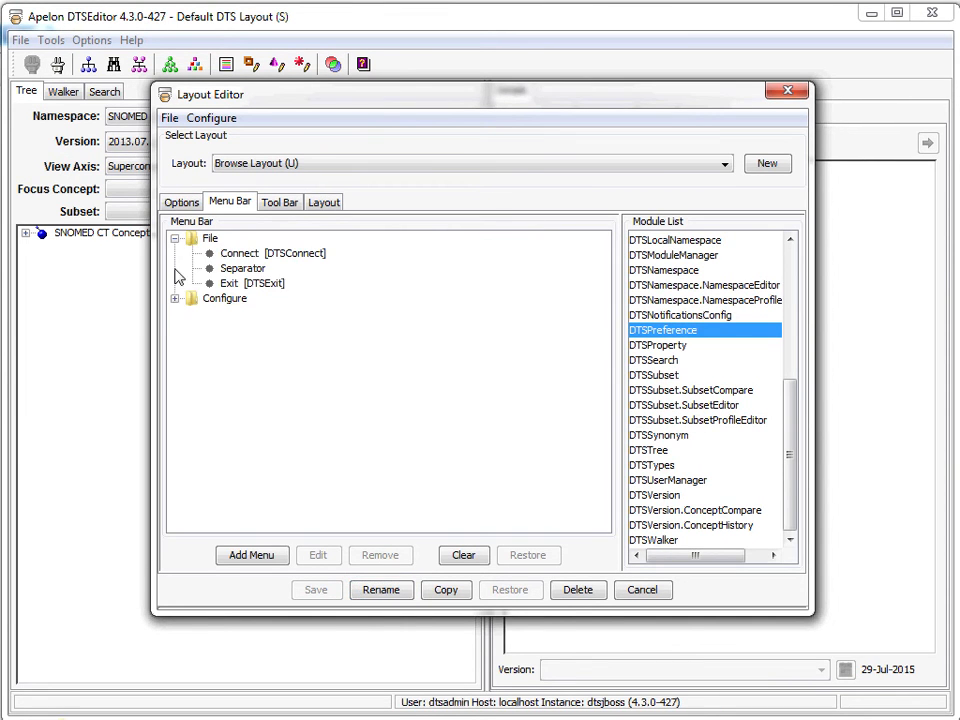
{"action": "left_click", "coordinate": [175, 298]}
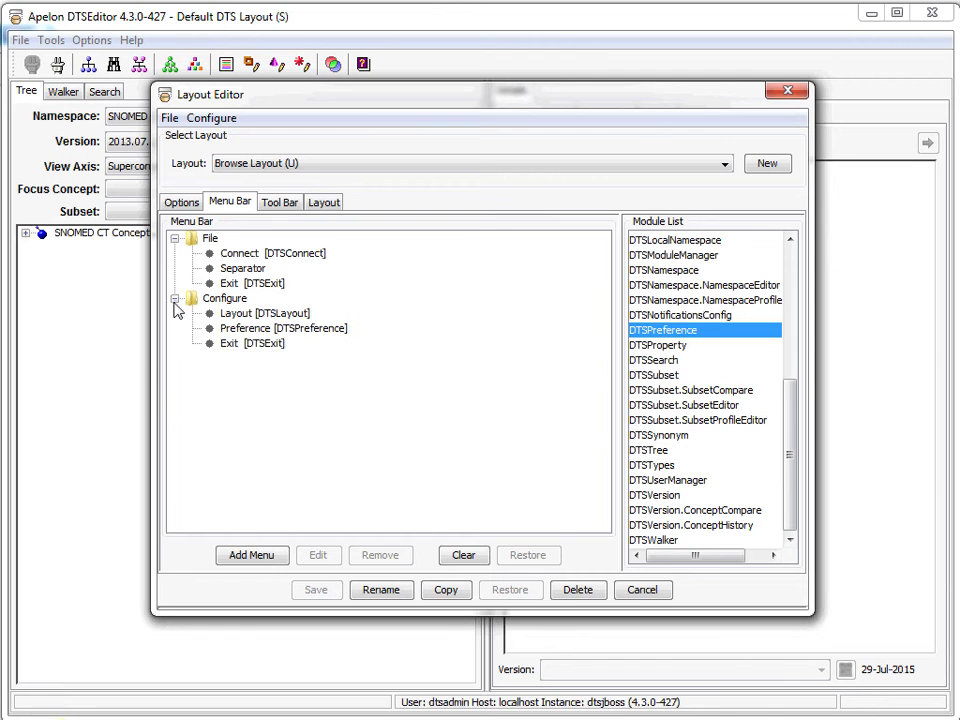
{"action": "left_click", "coordinate": [282, 205]}
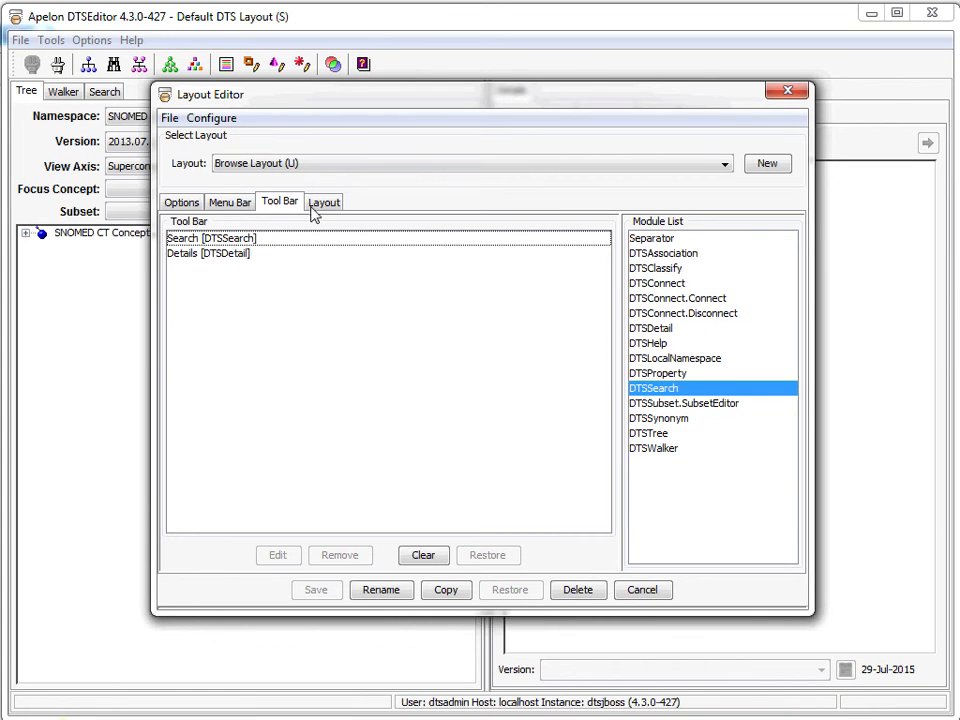
{"action": "left_click", "coordinate": [323, 205]}
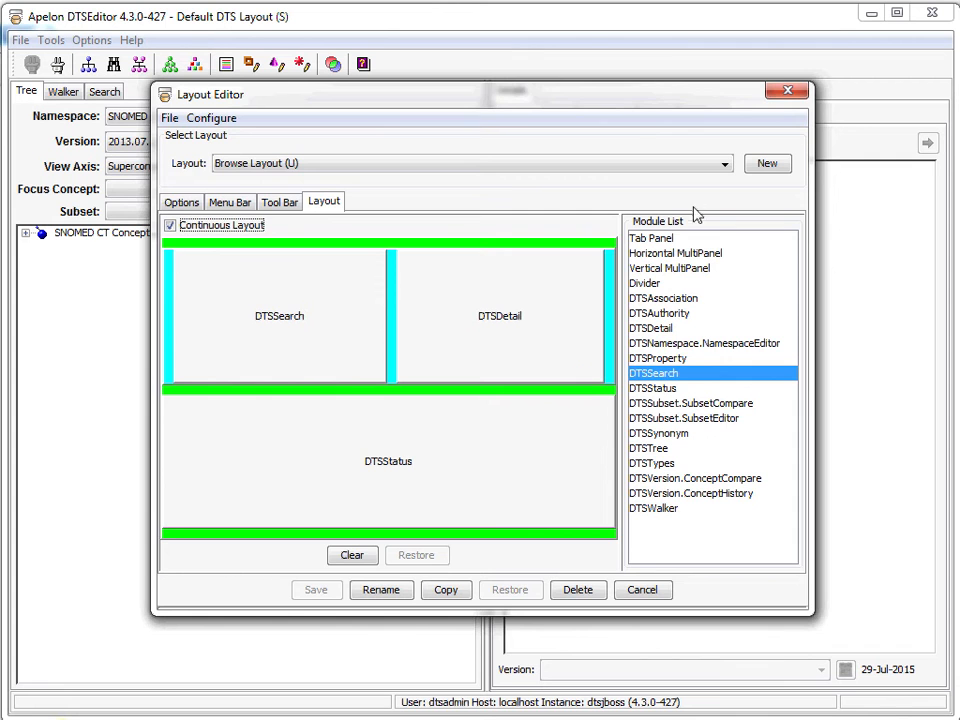
{"action": "left_click", "coordinate": [788, 93]}
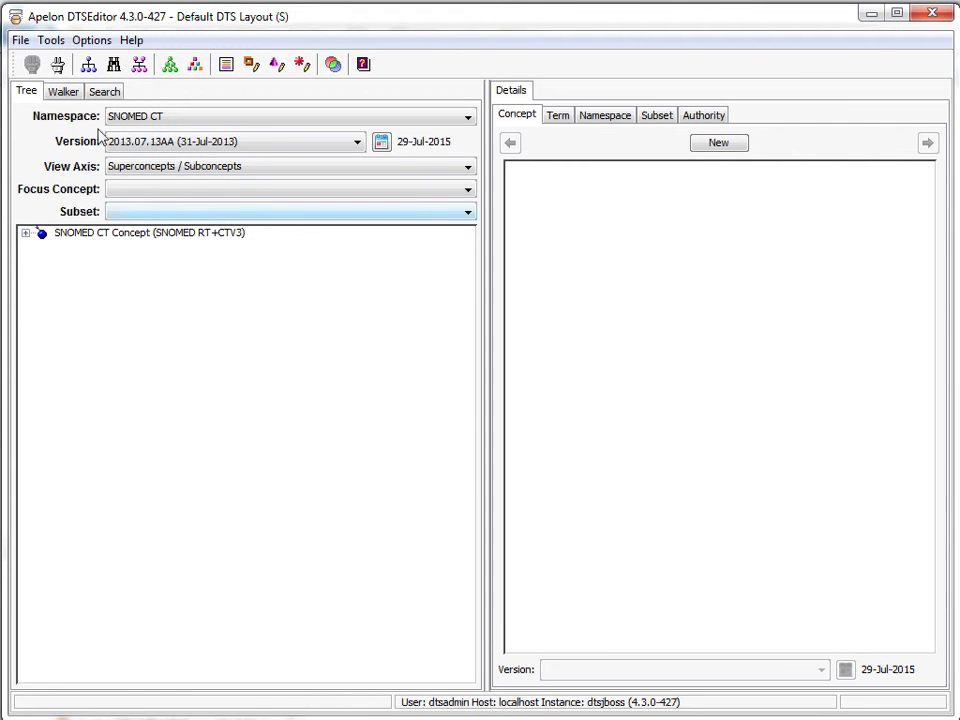
Switch the editor's active layout to Browse Layout (U) and confirm the change.
{"action": "left_click", "coordinate": [86, 42]}
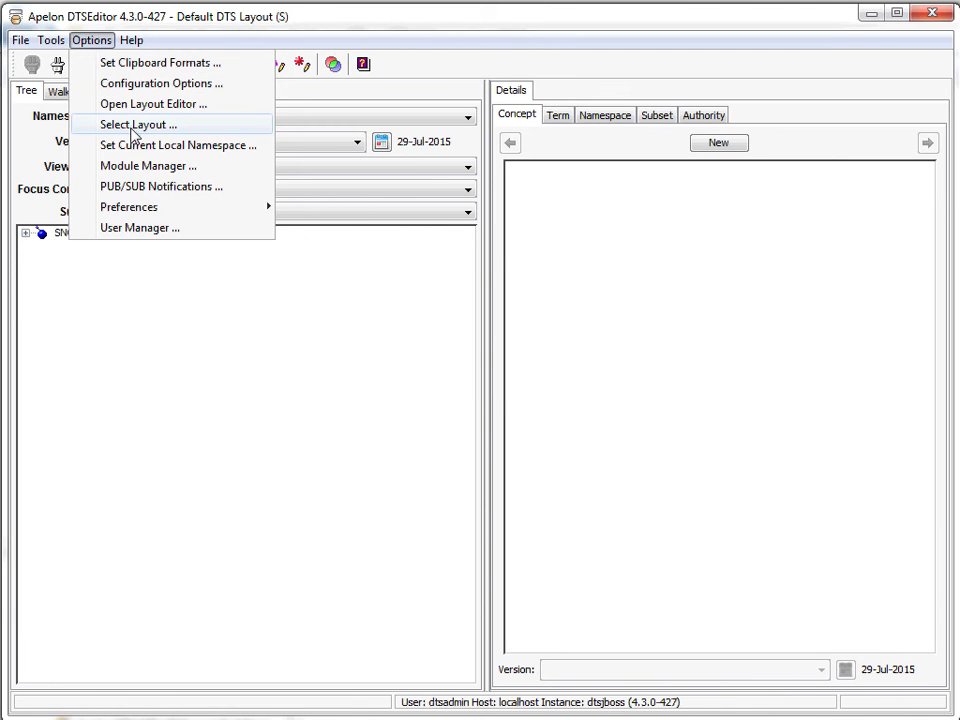
{"action": "left_click", "coordinate": [132, 125]}
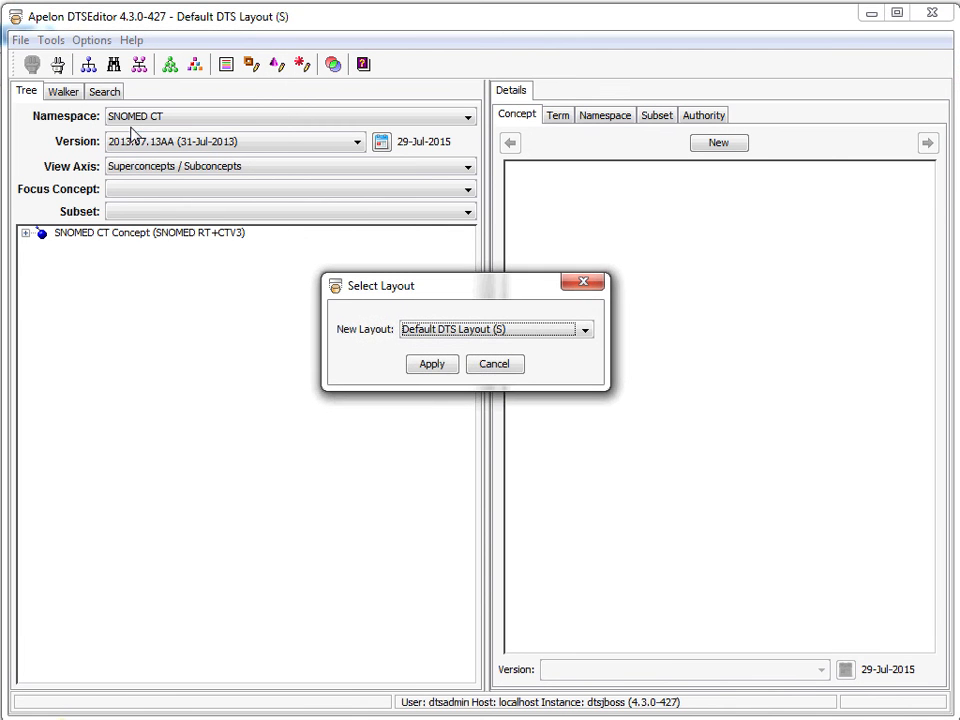
{"action": "left_click", "coordinate": [584, 331]}
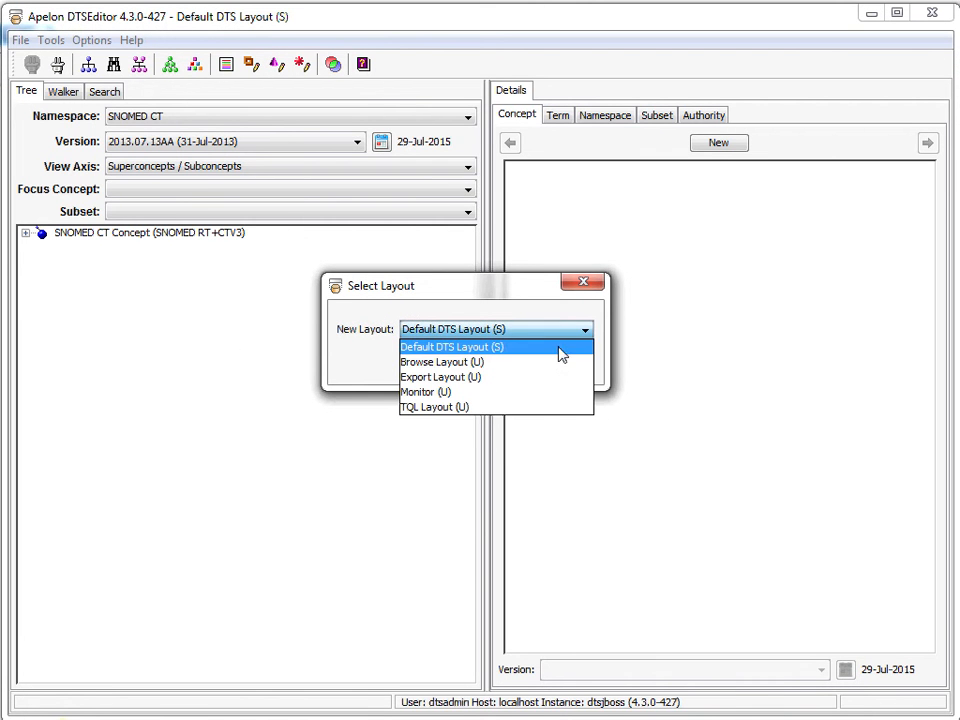
{"action": "left_click", "coordinate": [450, 364]}
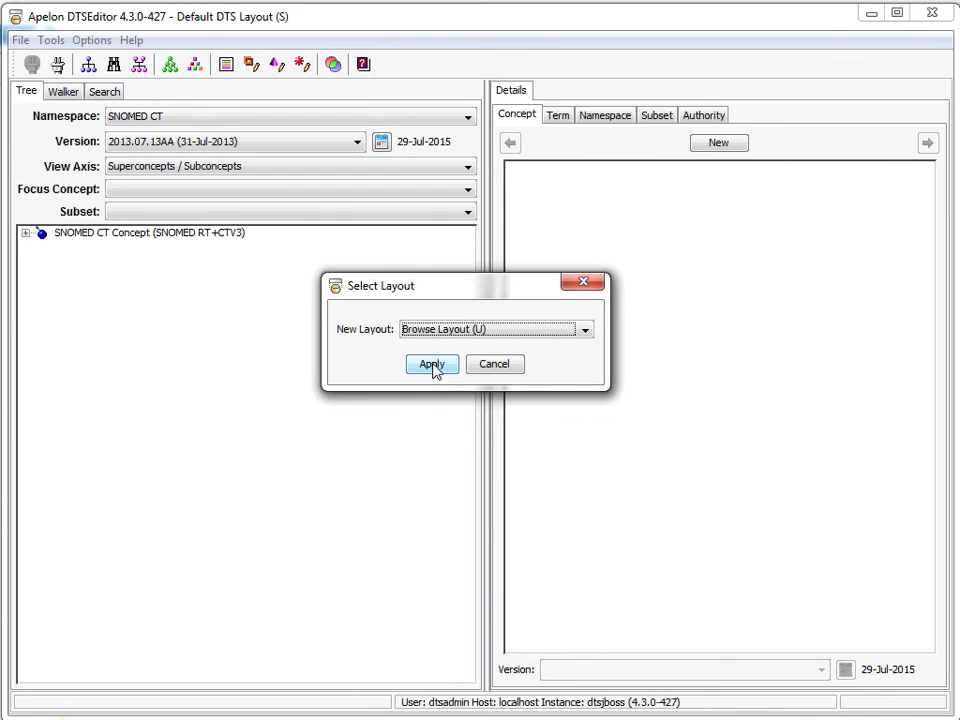
{"action": "left_click", "coordinate": [435, 368]}
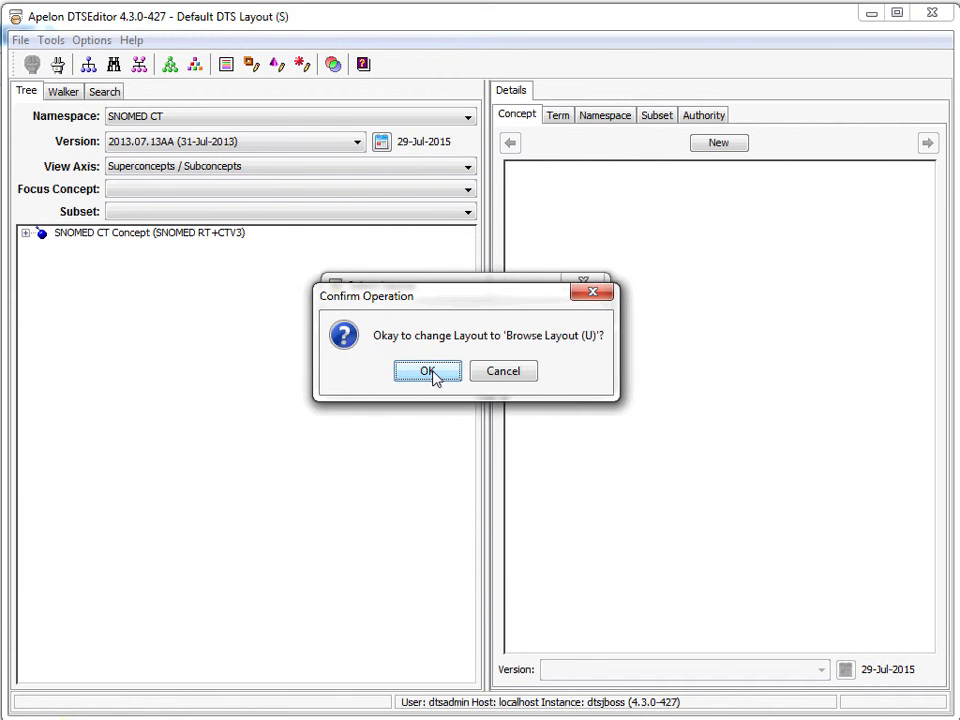
{"action": "left_click", "coordinate": [427, 371]}
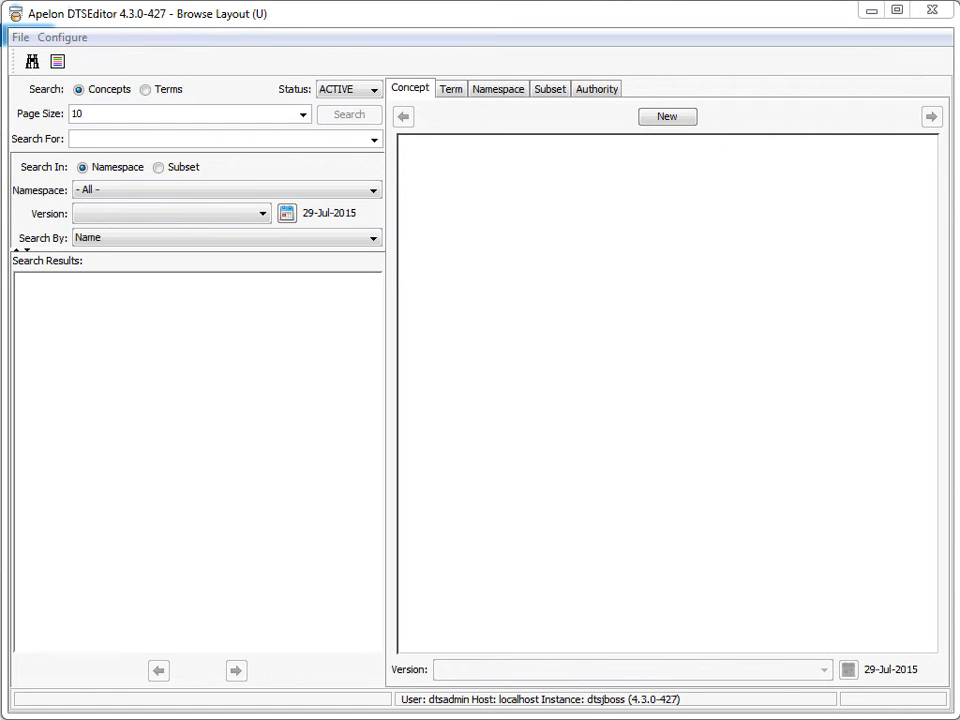
Check the new layout's File and Configure menus and its tool bar Search module, closing the search window.
{"action": "left_click", "coordinate": [22, 38]}
{"action": "mouse_move", "coordinate": [63, 43]}
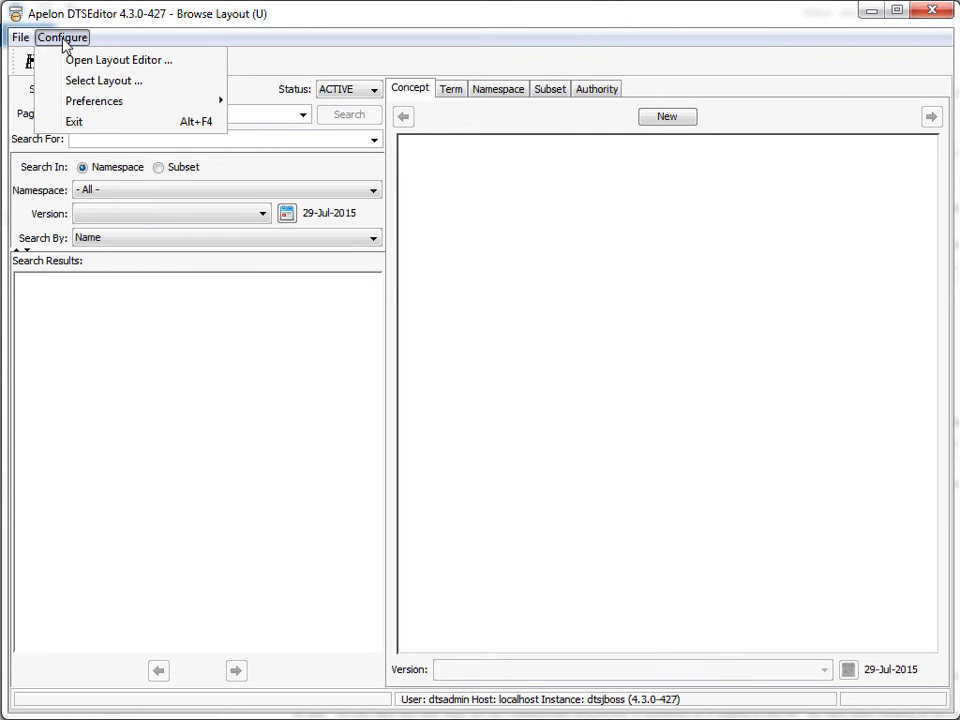
{"action": "left_click", "coordinate": [145, 41]}
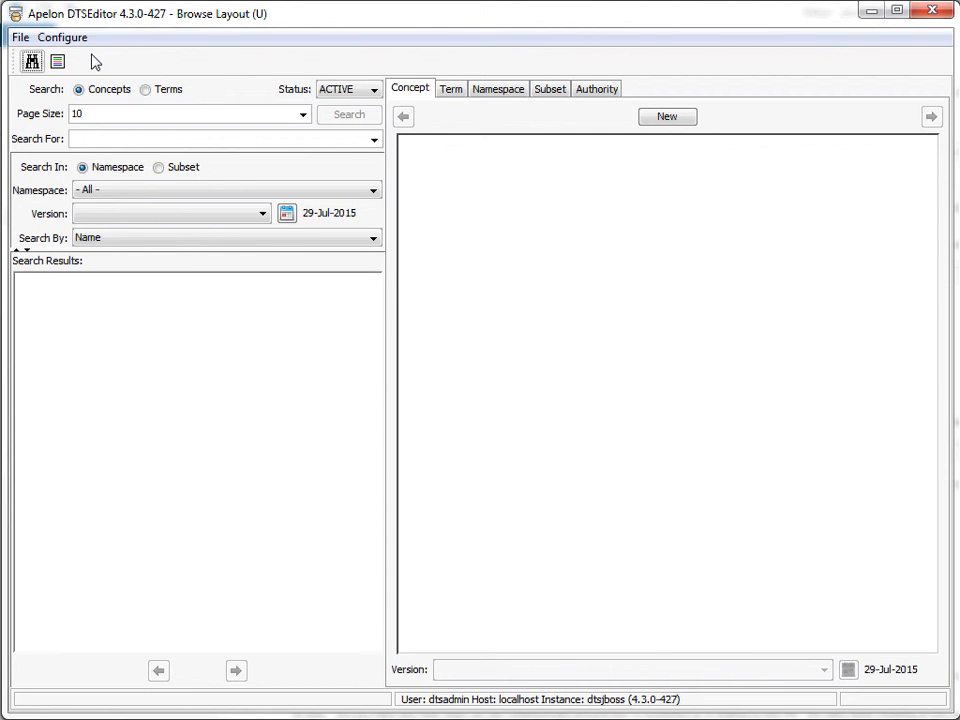
{"action": "left_click", "coordinate": [32, 62]}
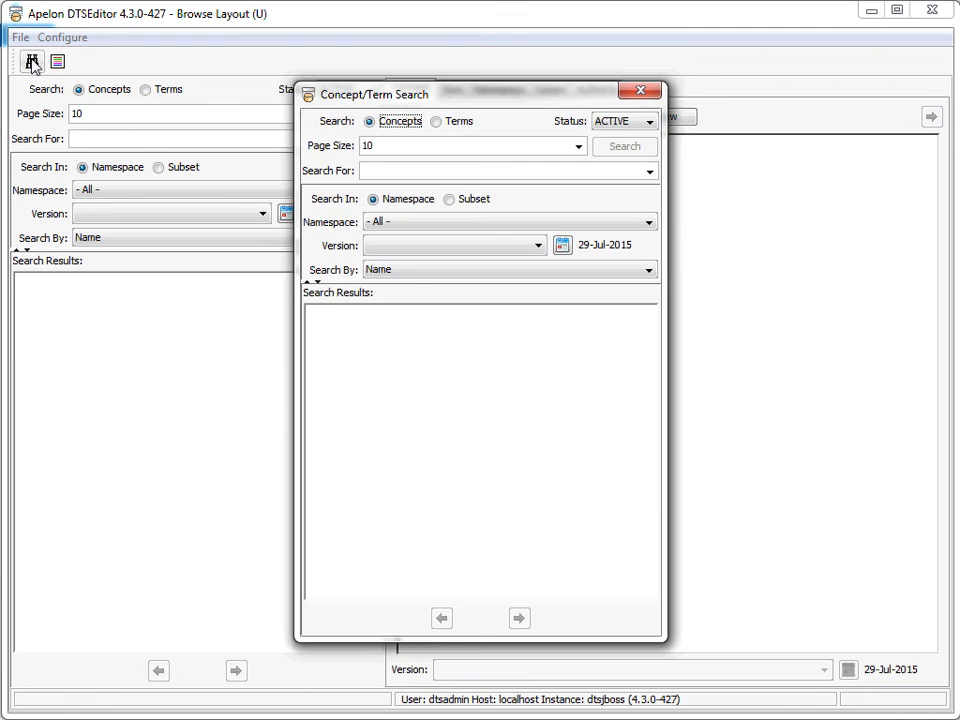
{"action": "left_click", "coordinate": [636, 92]}
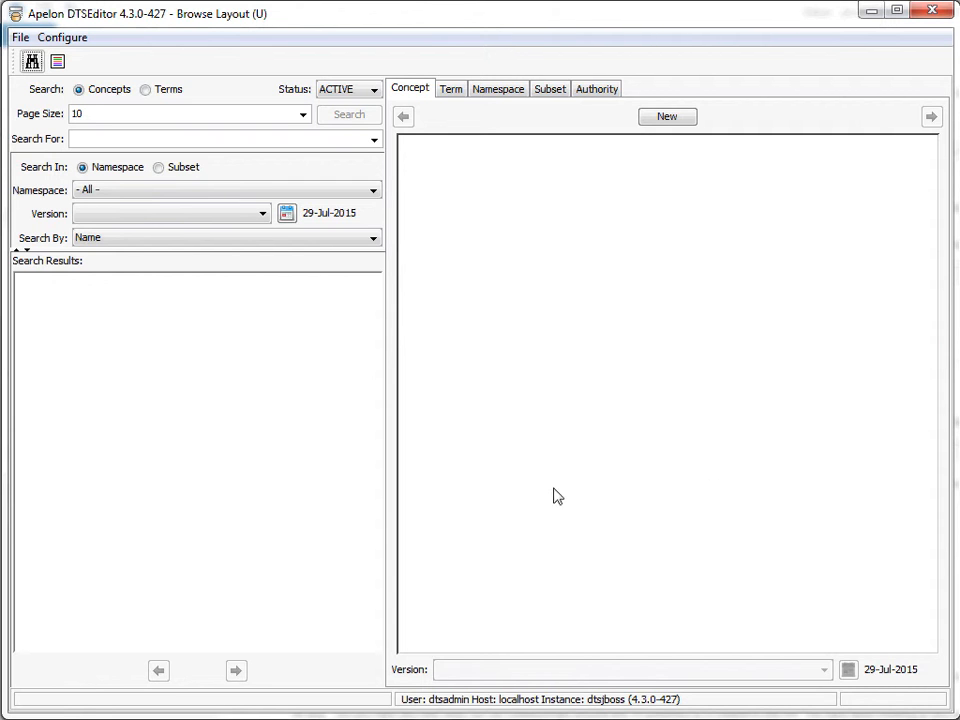
Search for concepts matching "xyl*" and show the details of the XYLENE concept from NDF-RT2.
{"action": "left_click", "coordinate": [83, 138]}
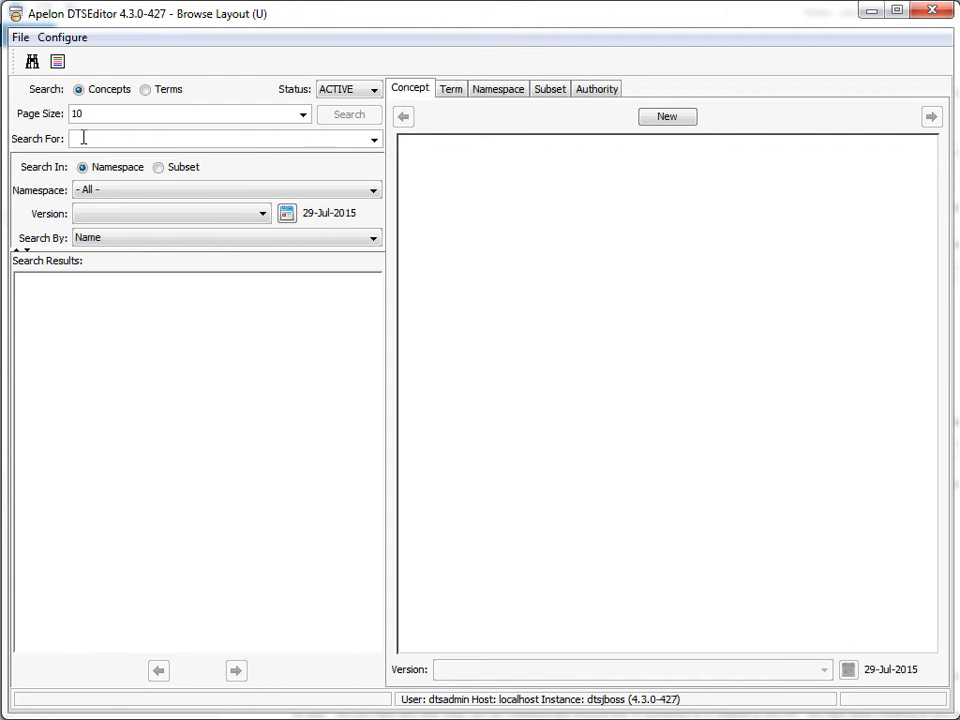
{"action": "type", "text": "xyz*"}
{"action": "key", "text": "Return"}
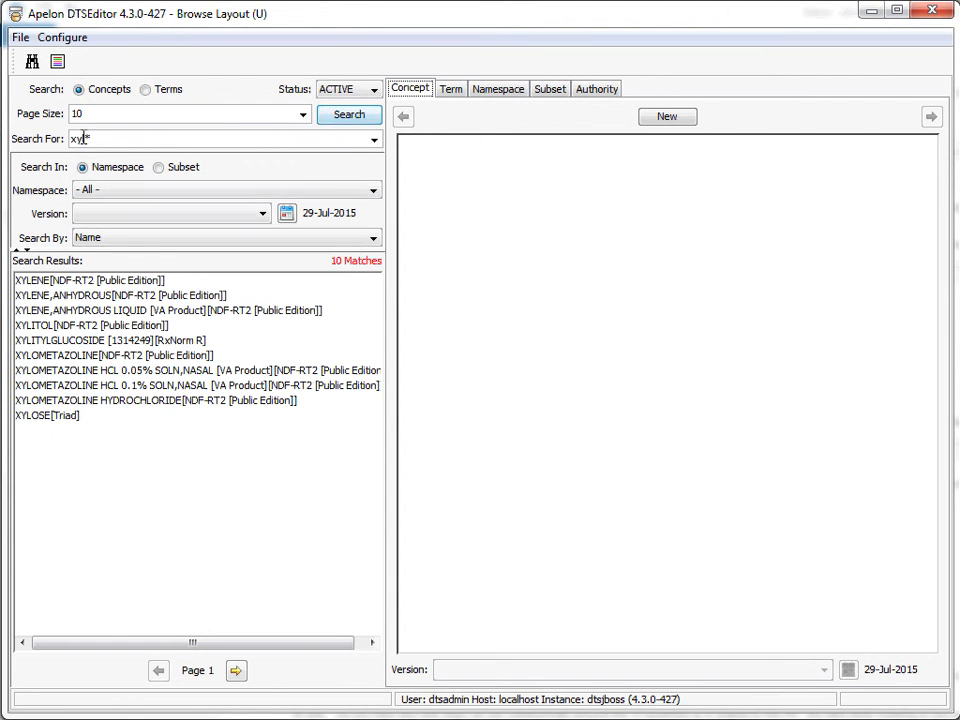
{"action": "left_click", "coordinate": [68, 285]}
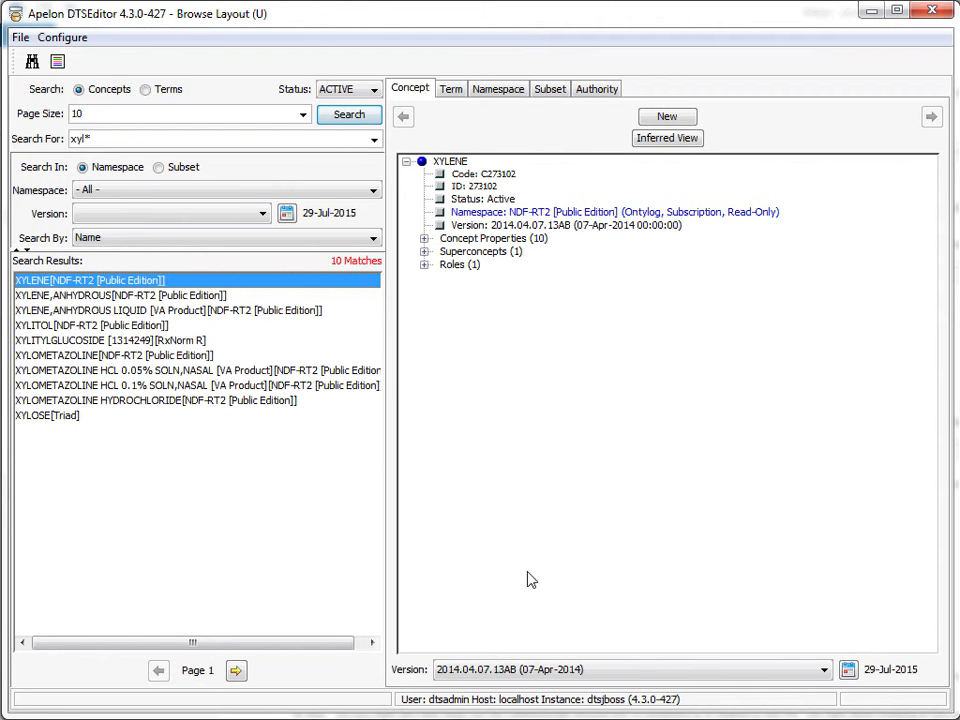
Reopen the Layout Editor and load Browse Layout (U) for editing.
{"action": "left_click", "coordinate": [60, 39]}
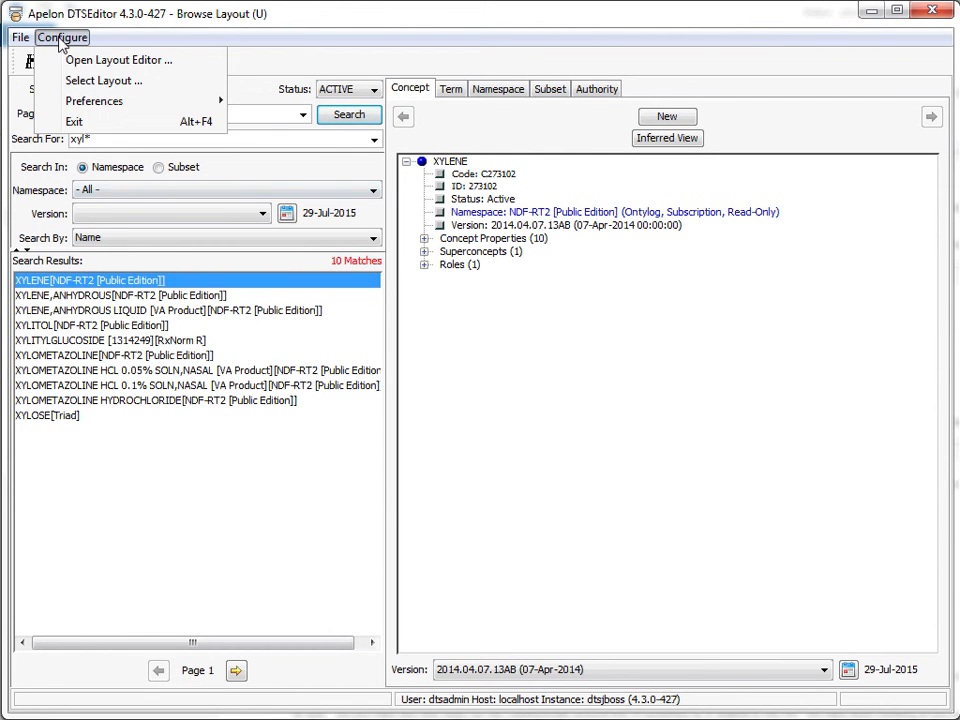
{"action": "left_click", "coordinate": [72, 61]}
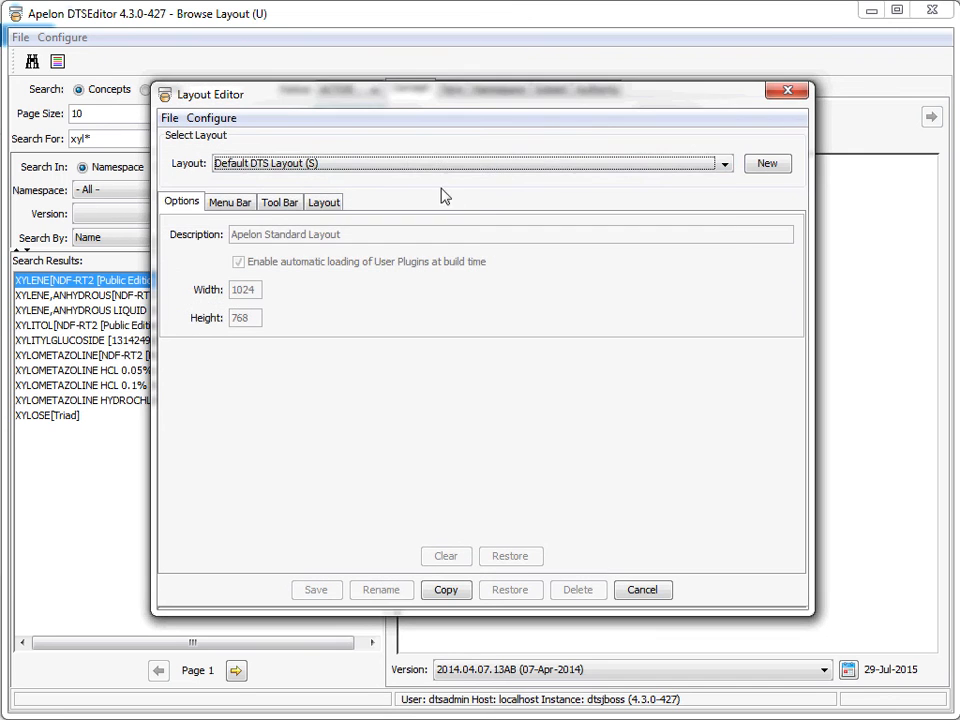
{"action": "left_click", "coordinate": [505, 165]}
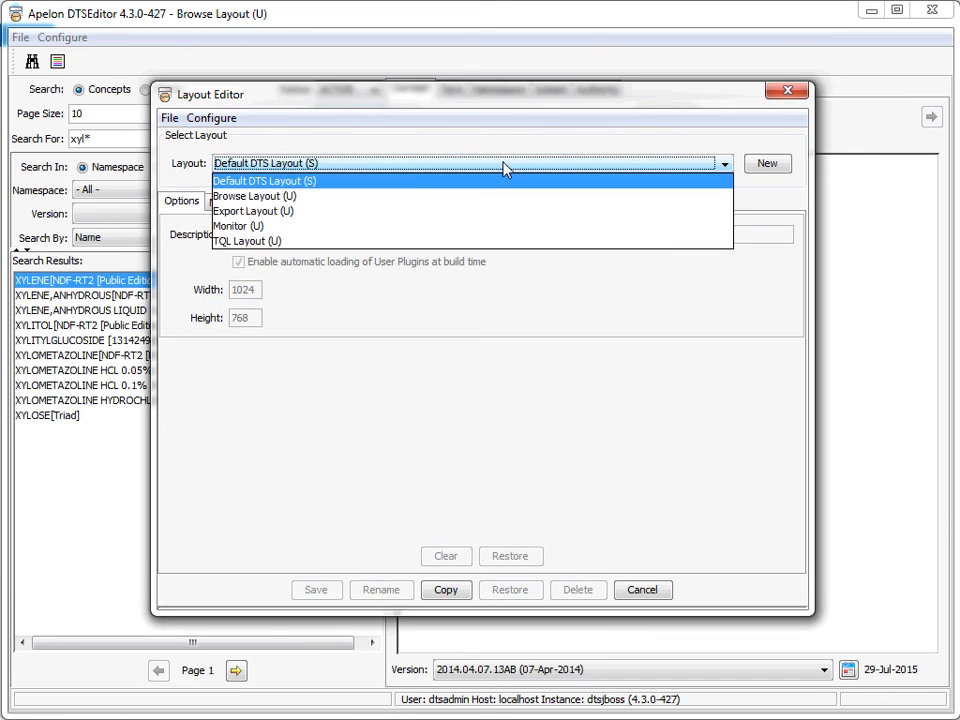
{"action": "left_click", "coordinate": [284, 198]}
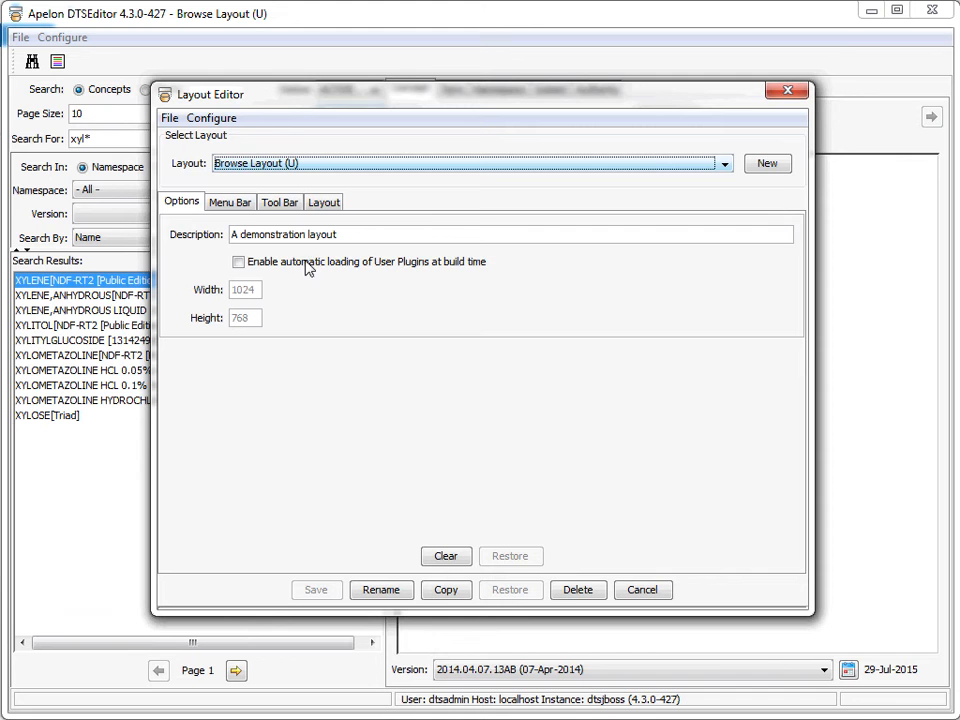
Set the mnemonic of the File menu in the layout's menu bar to "f" and save its parameters.
{"action": "left_click", "coordinate": [228, 204]}
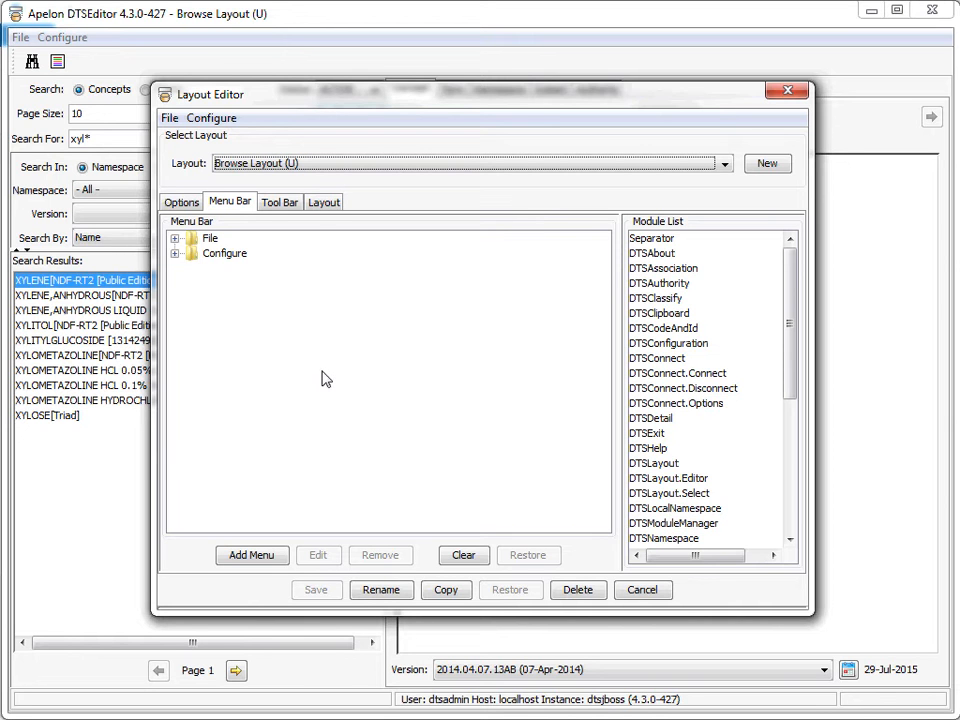
{"action": "left_click", "coordinate": [209, 239]}
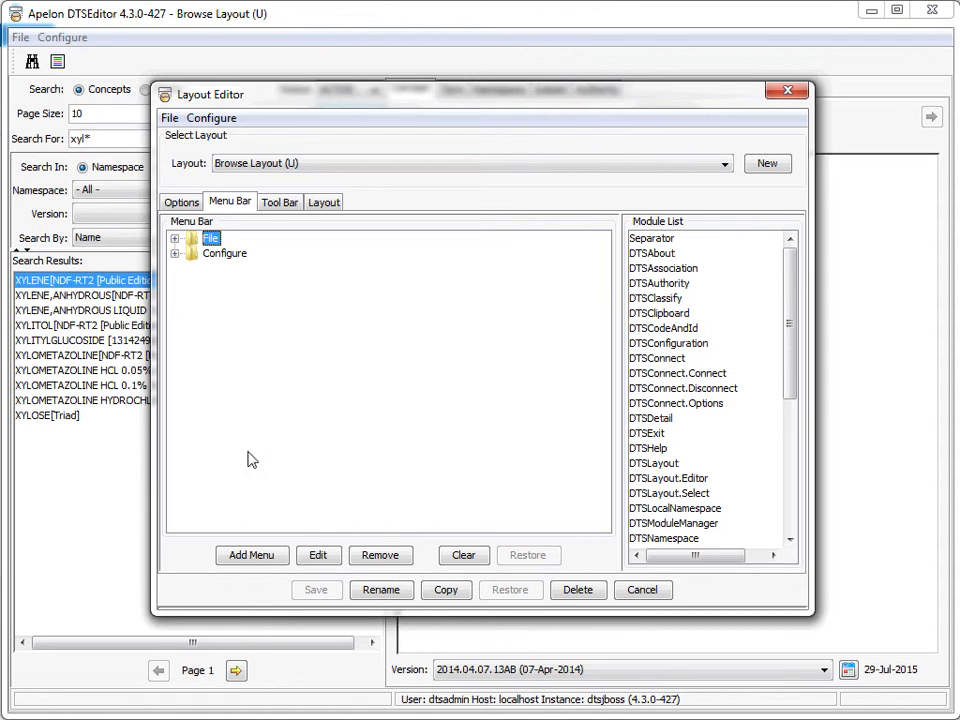
{"action": "right_click", "coordinate": [212, 243]}
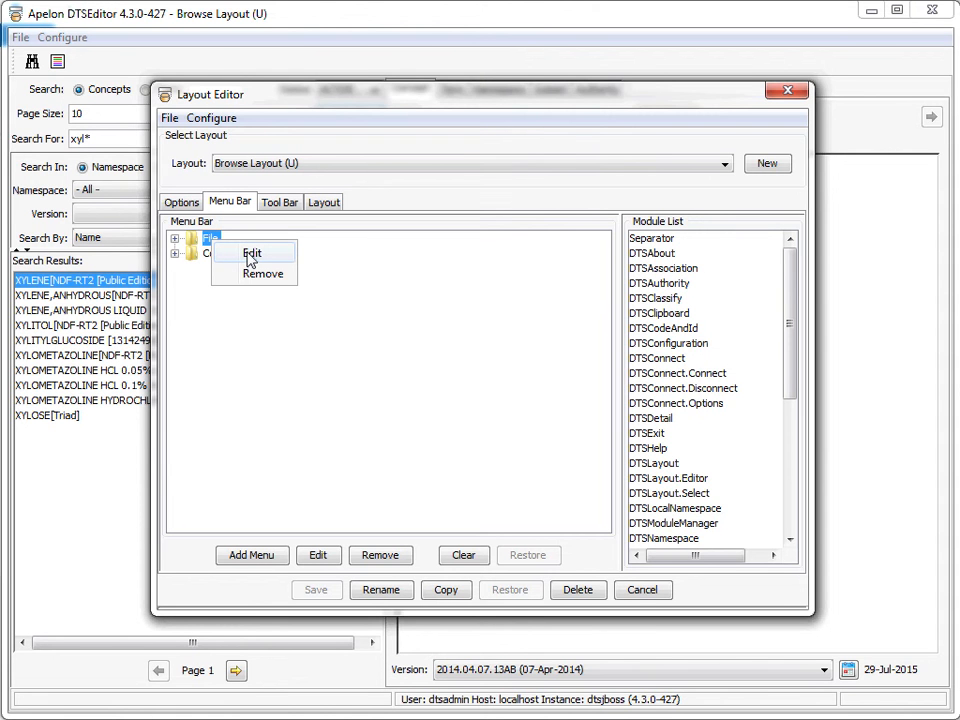
{"action": "left_click", "coordinate": [250, 255]}
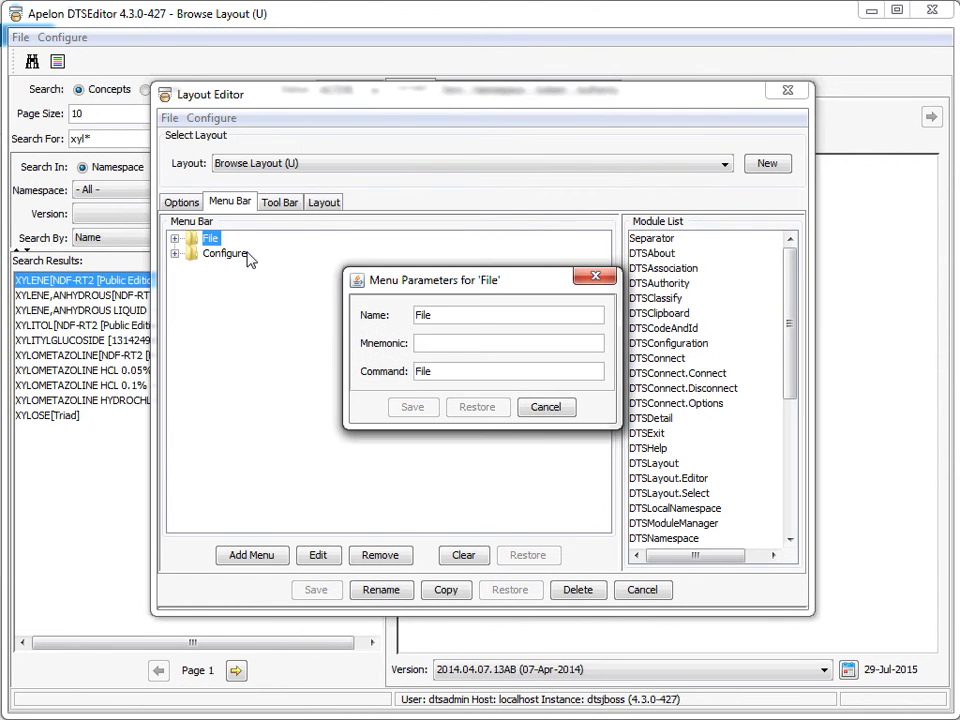
{"action": "left_click", "coordinate": [421, 346]}
{"action": "type", "text": "f"}
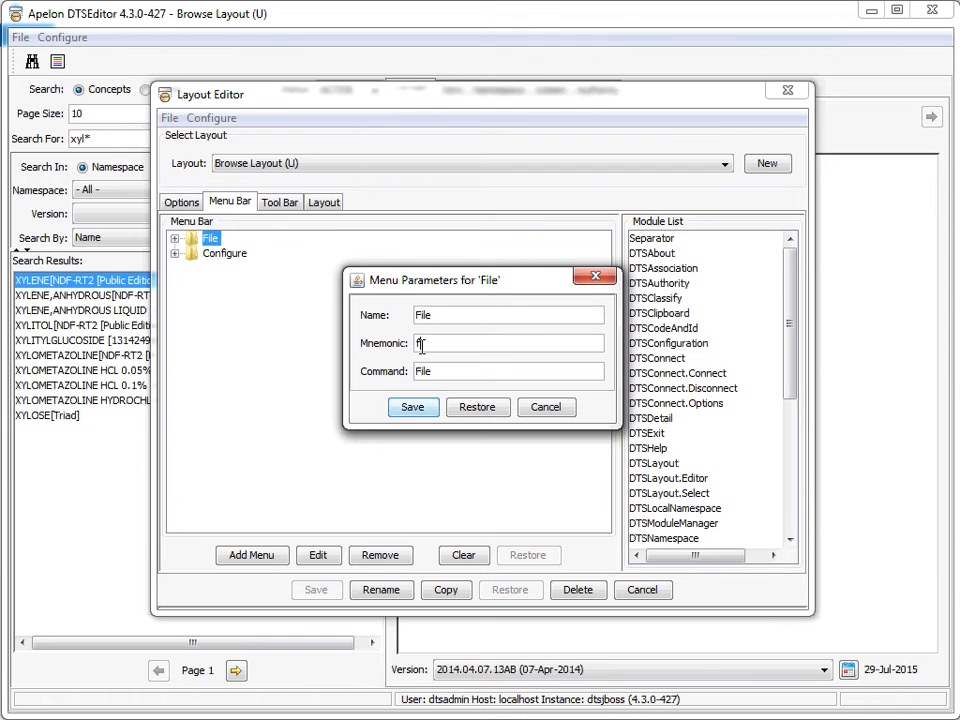
{"action": "left_click", "coordinate": [413, 407]}
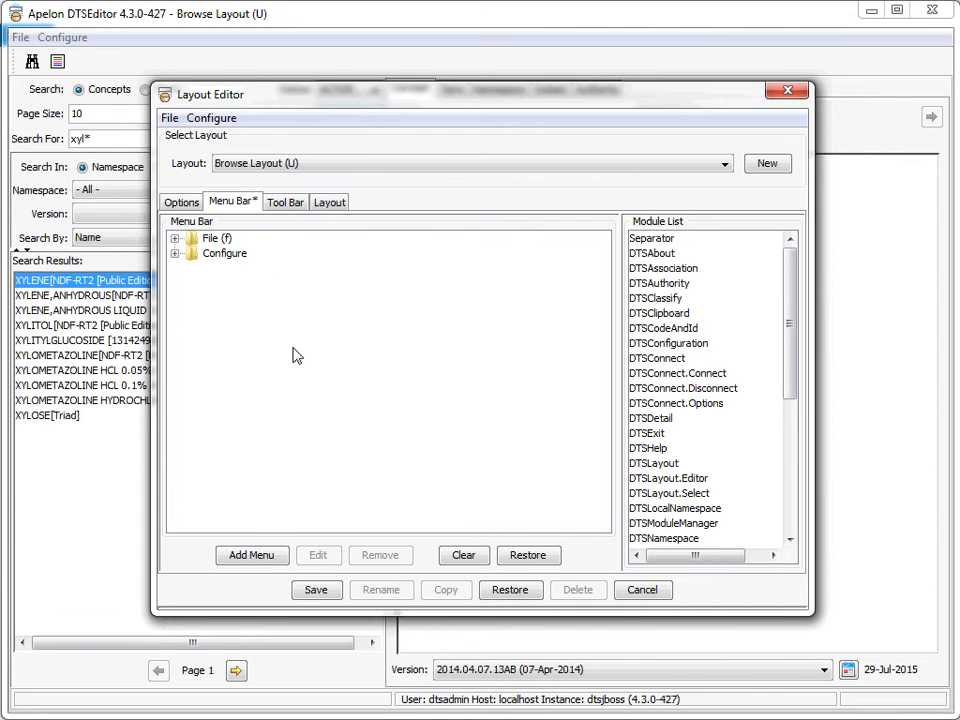
Check the item parameters of the File menu's Connect [DTSConnect] entry and close them without changes.
{"action": "left_click", "coordinate": [175, 239]}
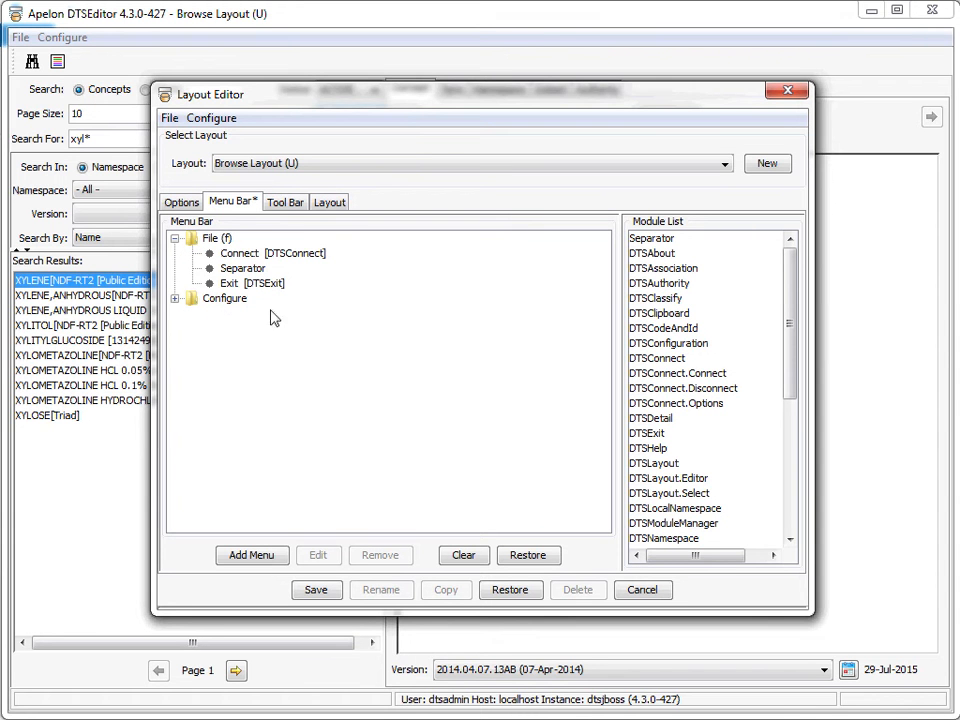
{"action": "right_click", "coordinate": [244, 256]}
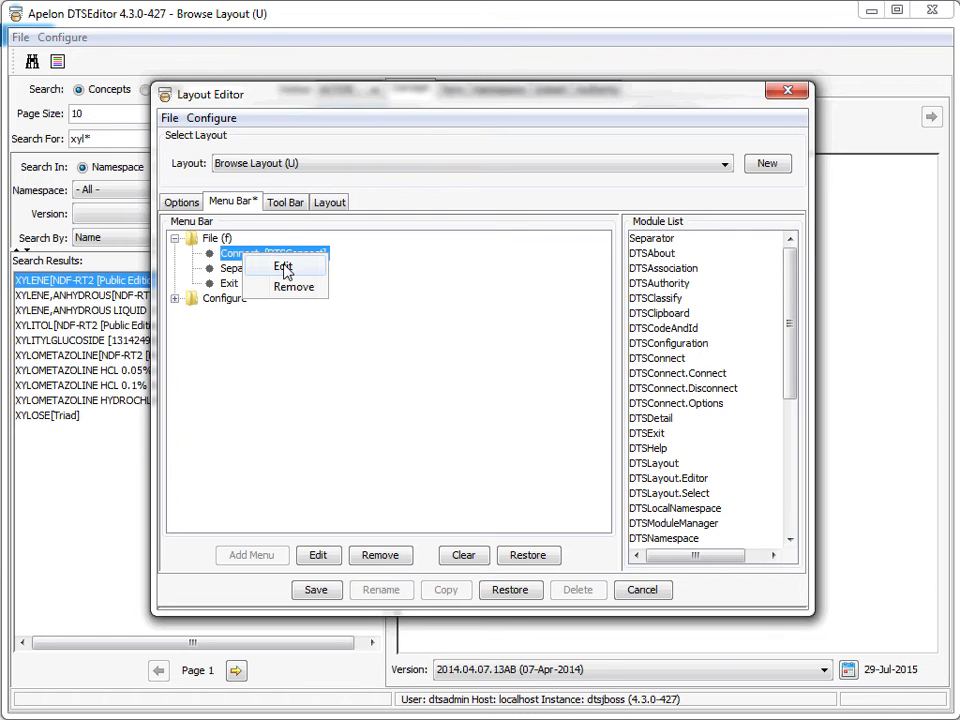
{"action": "left_click", "coordinate": [284, 267]}
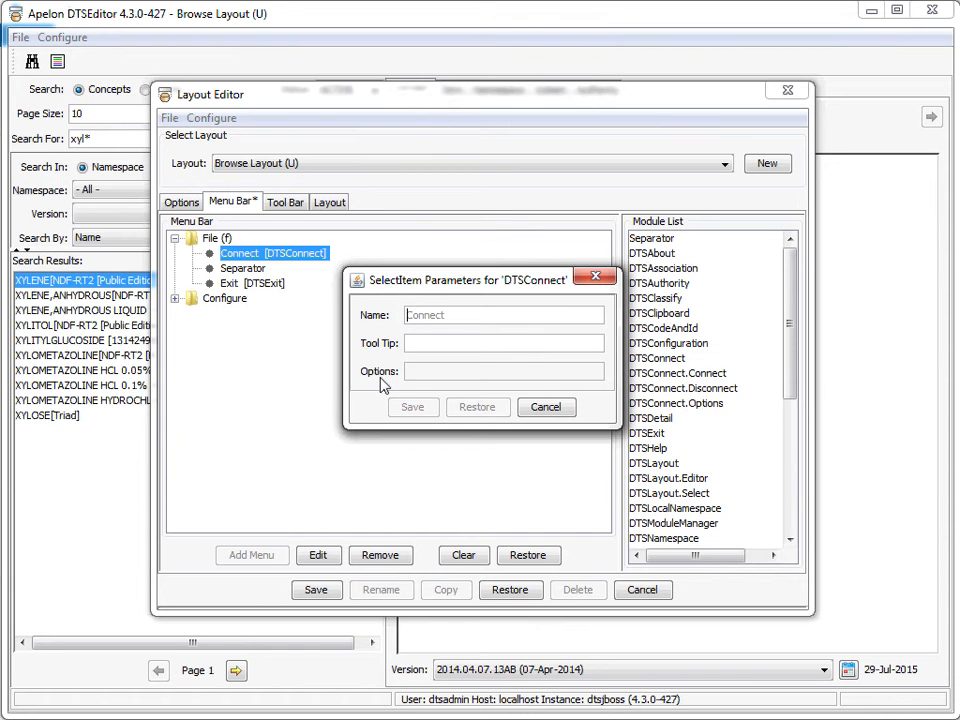
{"action": "left_click", "coordinate": [548, 412]}
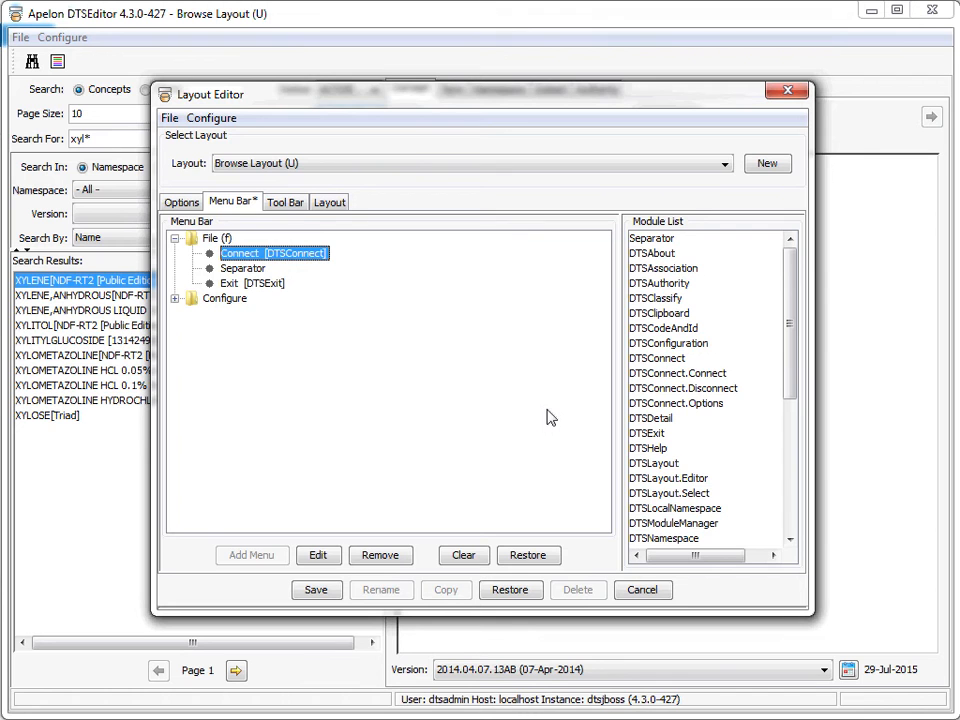
Check the parameters of the Search [DTSSearch] item on the layout's tool bar and leave them unchanged.
{"action": "left_click", "coordinate": [289, 205]}
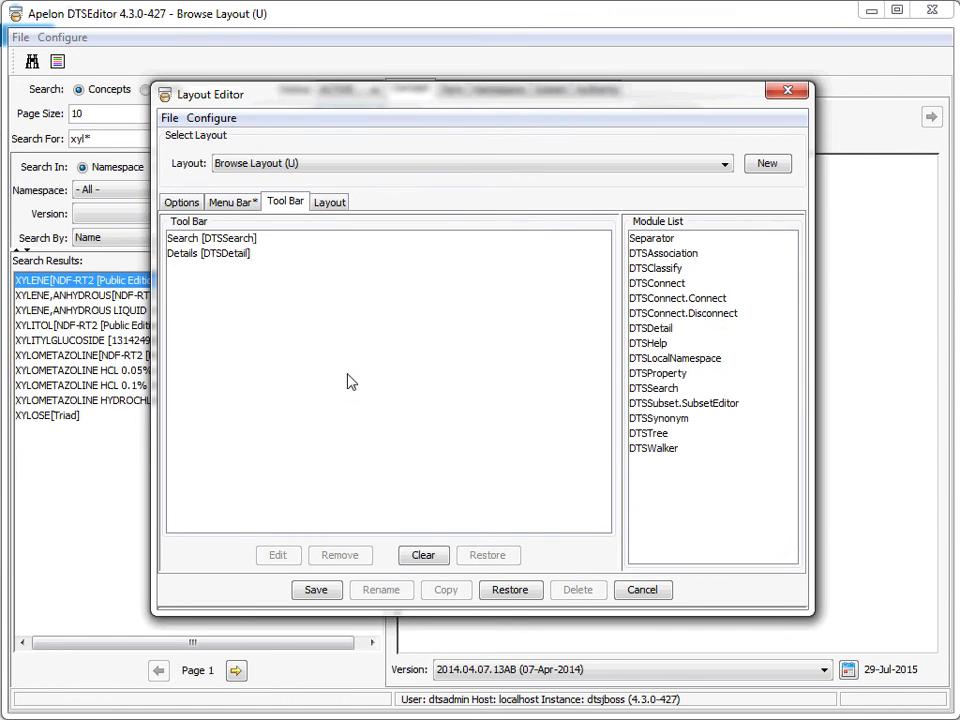
{"action": "left_click", "coordinate": [229, 240]}
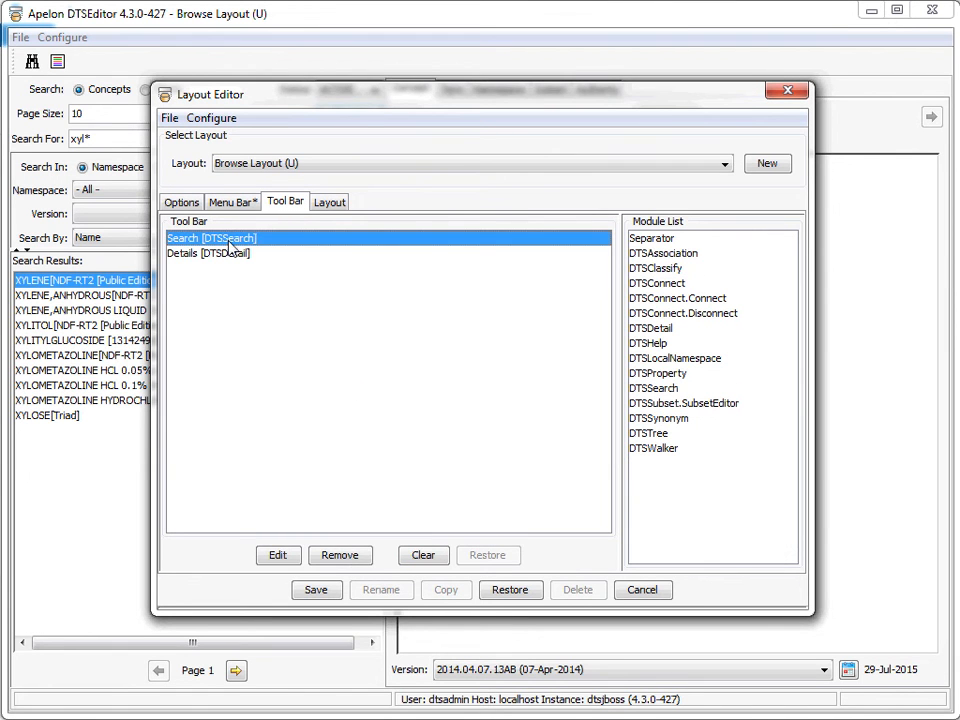
{"action": "right_click", "coordinate": [229, 246]}
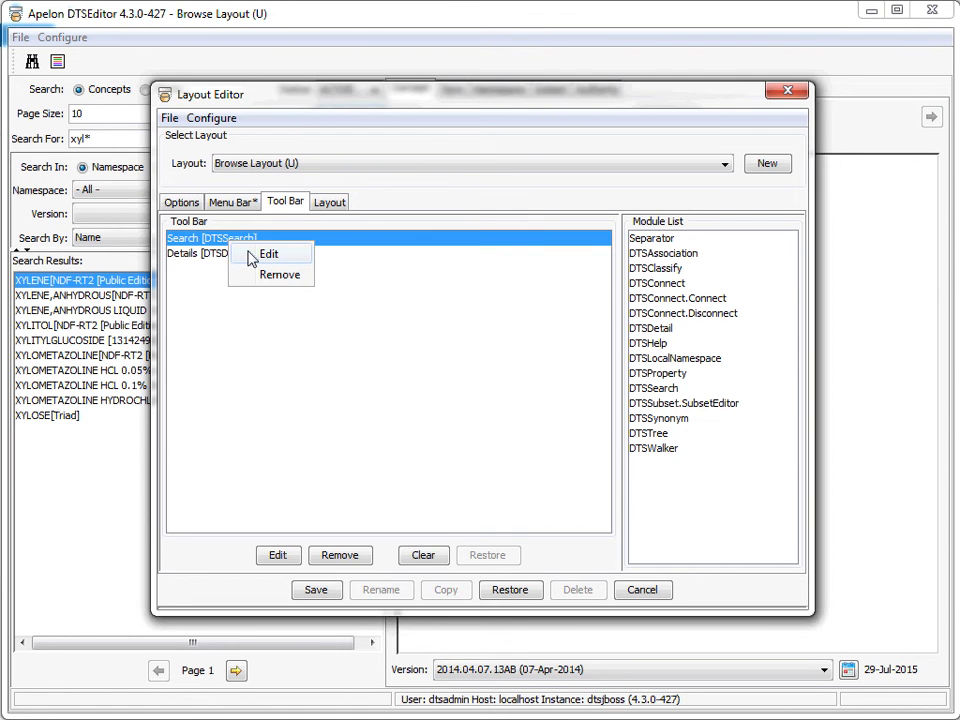
{"action": "left_click", "coordinate": [252, 259]}
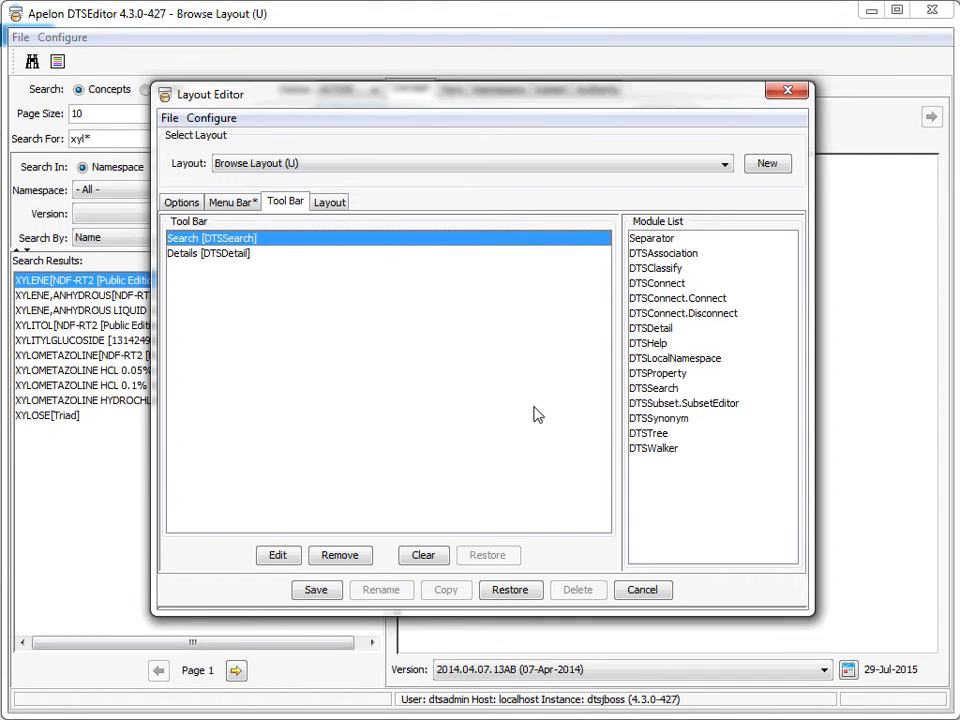
Set the weight of the DTSSearch panel in the layout to 1 and save its panel parameters.
{"action": "left_click", "coordinate": [330, 204]}
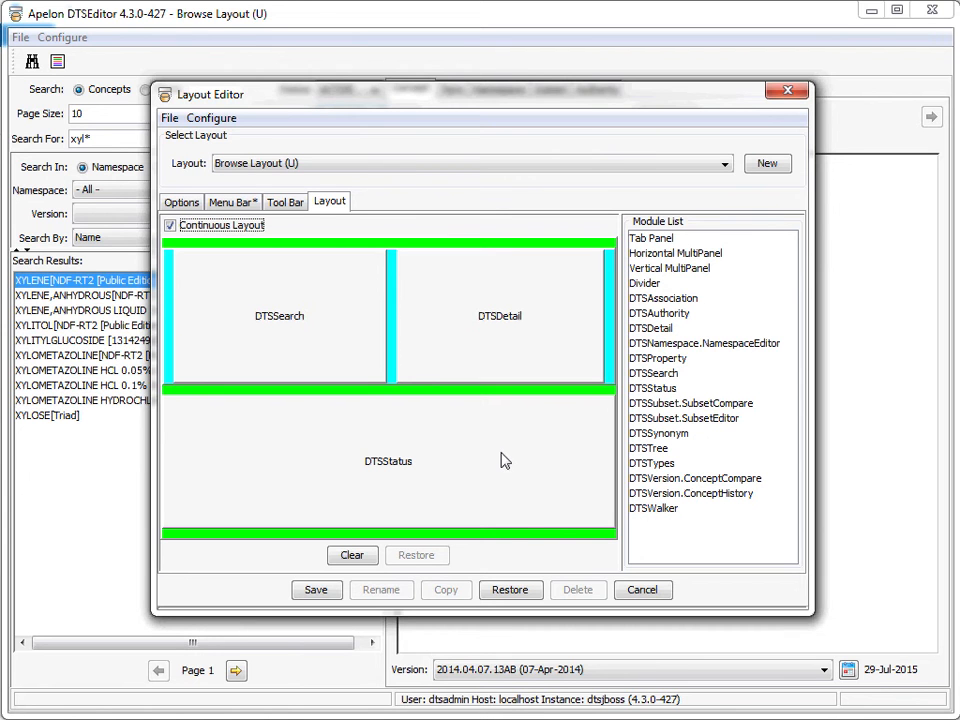
{"action": "right_click", "coordinate": [286, 320]}
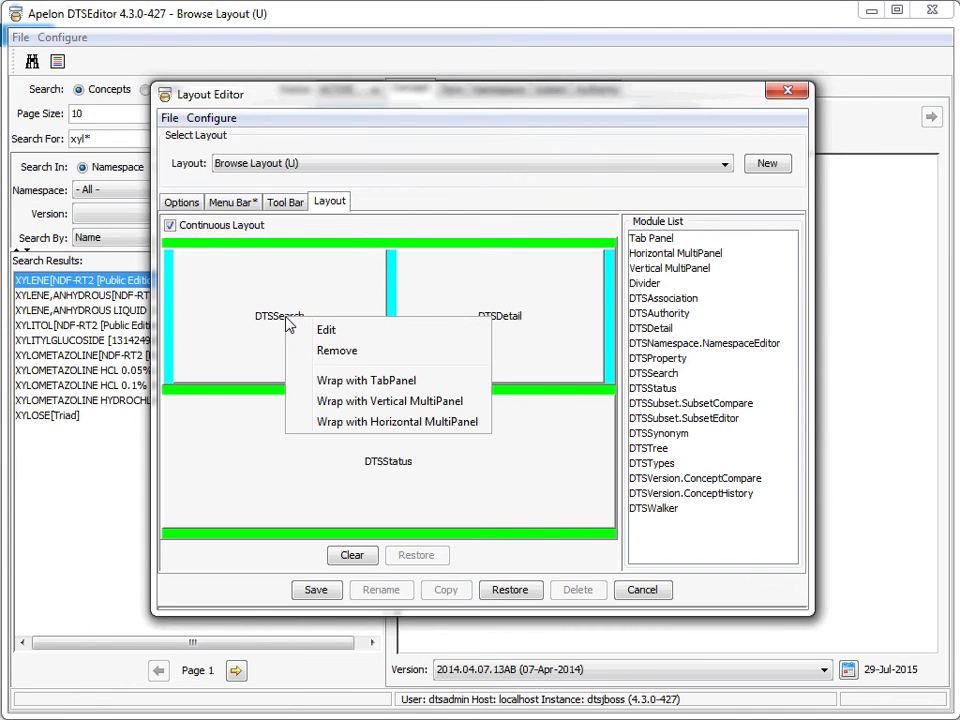
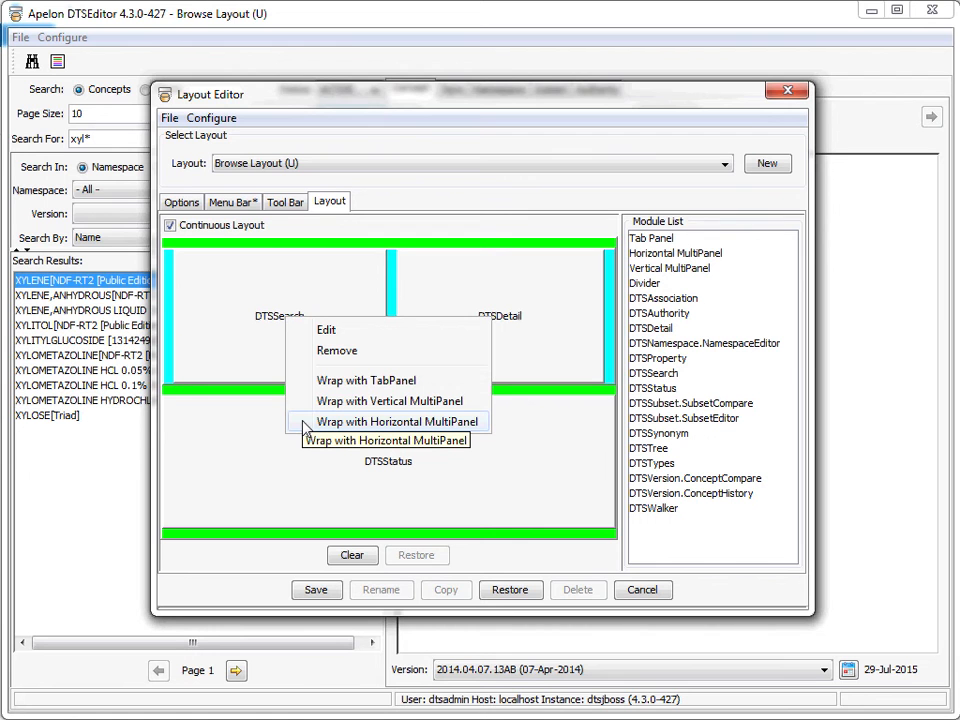
{"action": "left_click", "coordinate": [305, 336]}
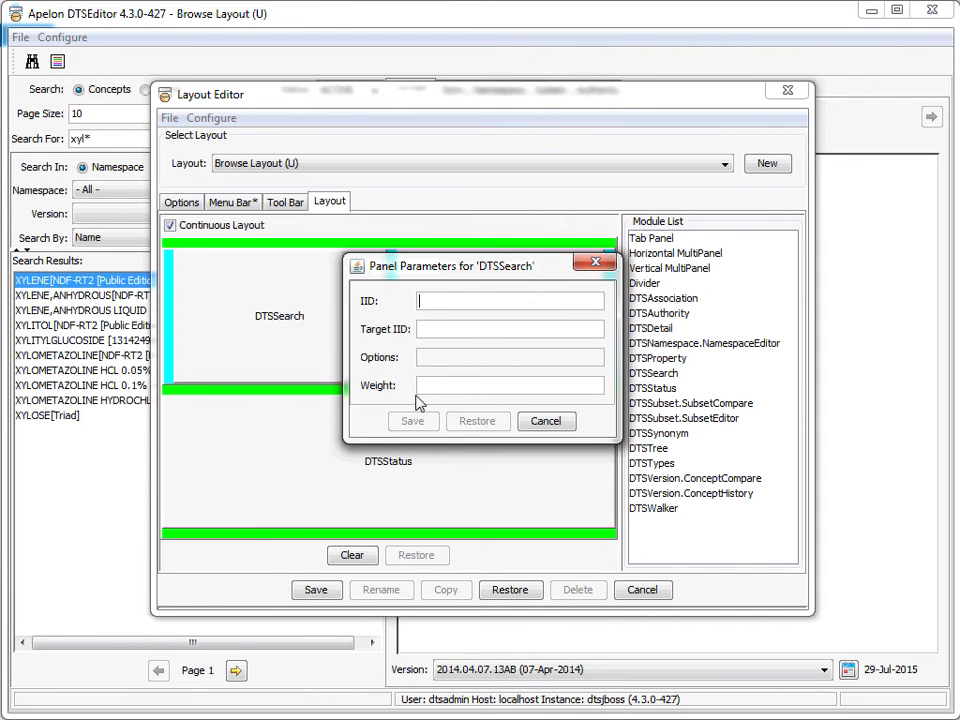
{"action": "left_click", "coordinate": [428, 387]}
{"action": "type", "text": "1"}
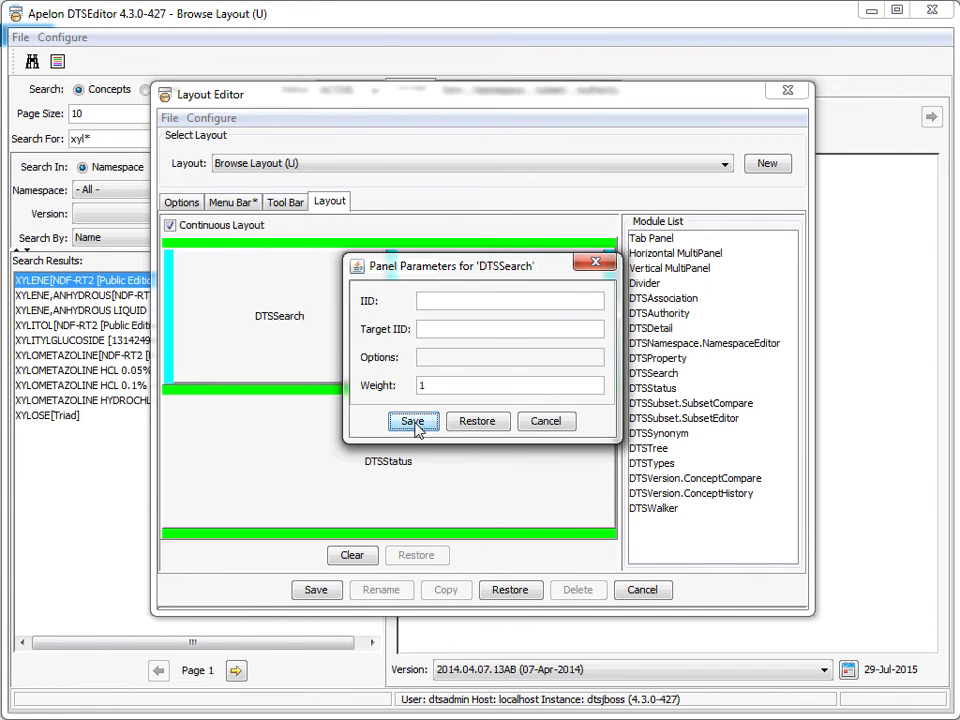
{"action": "left_click", "coordinate": [415, 422]}
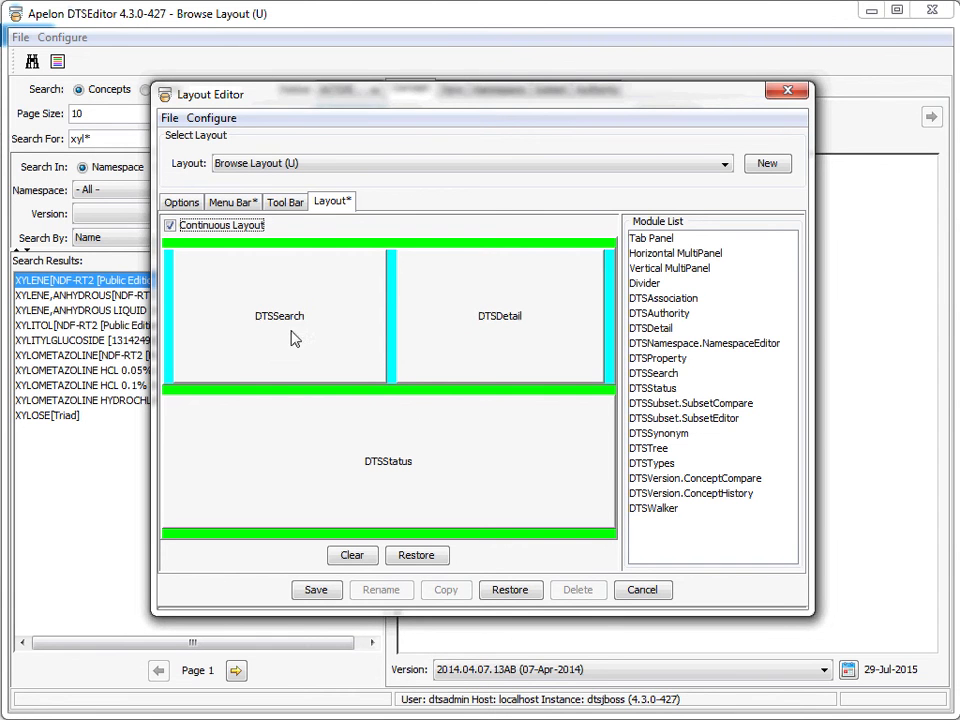
Wrap the DTSDetail panel with a Vertical MultiPanel and unwrap it again.
{"action": "right_click", "coordinate": [497, 326]}
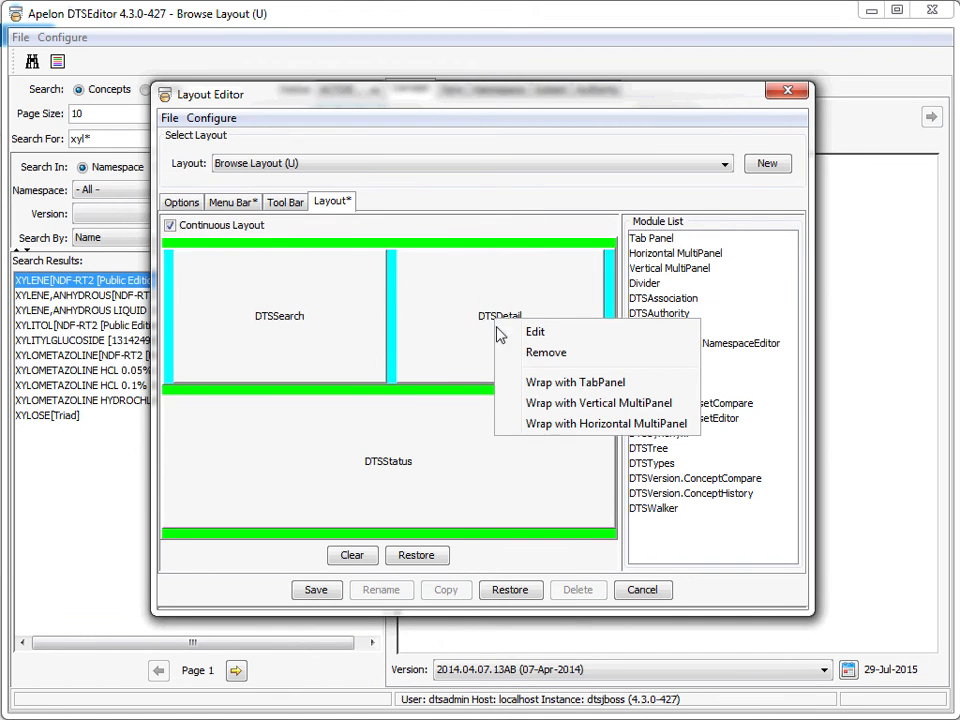
{"action": "left_click", "coordinate": [512, 410]}
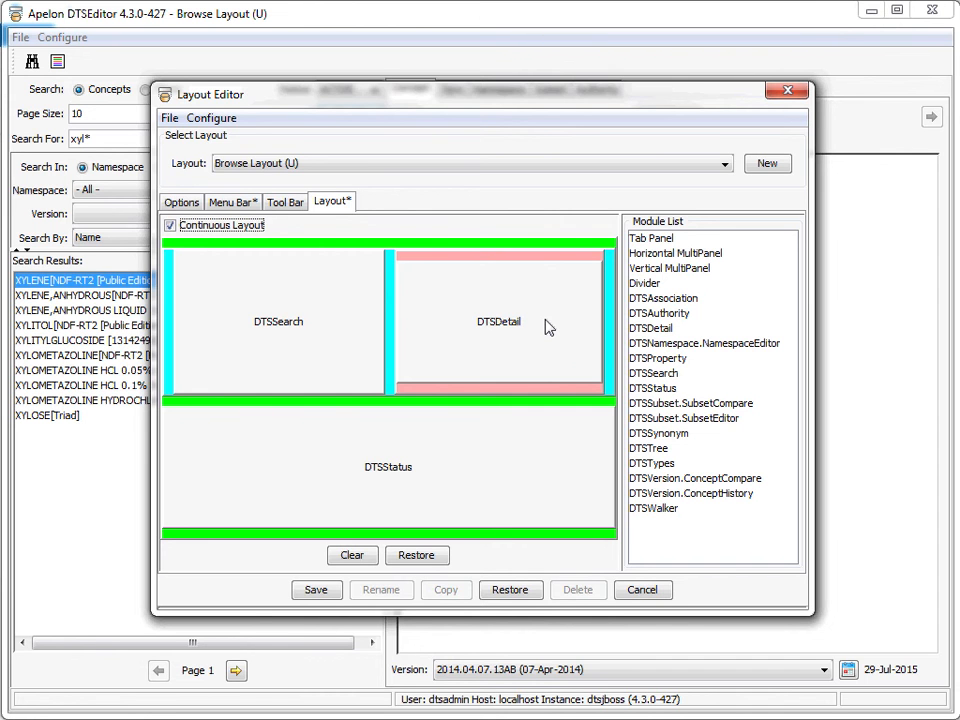
{"action": "right_click", "coordinate": [491, 331]}
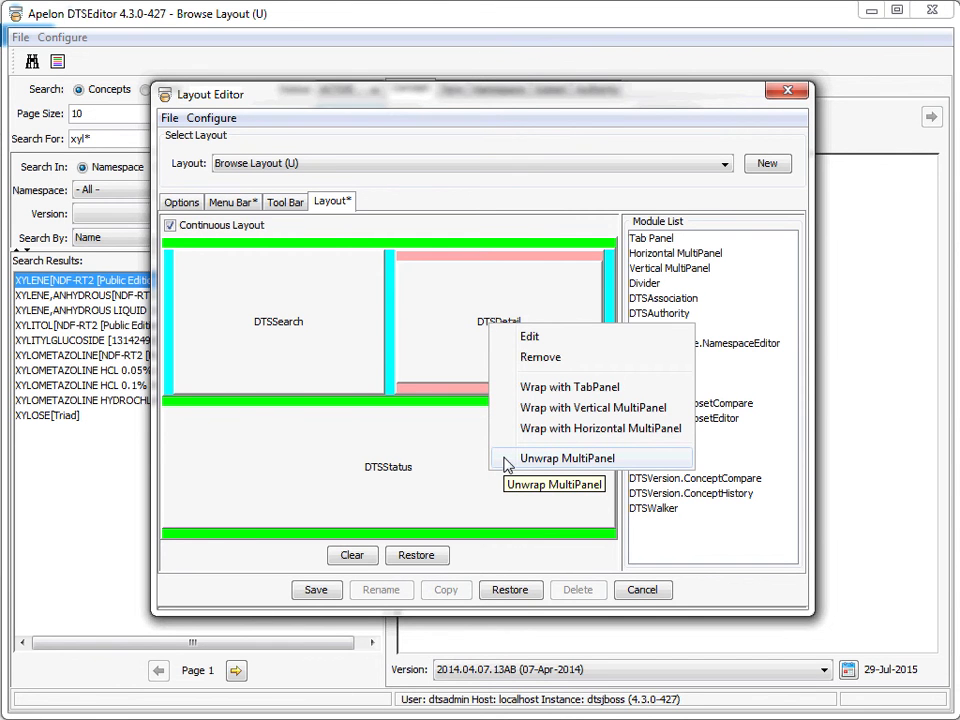
{"action": "left_click", "coordinate": [566, 458]}
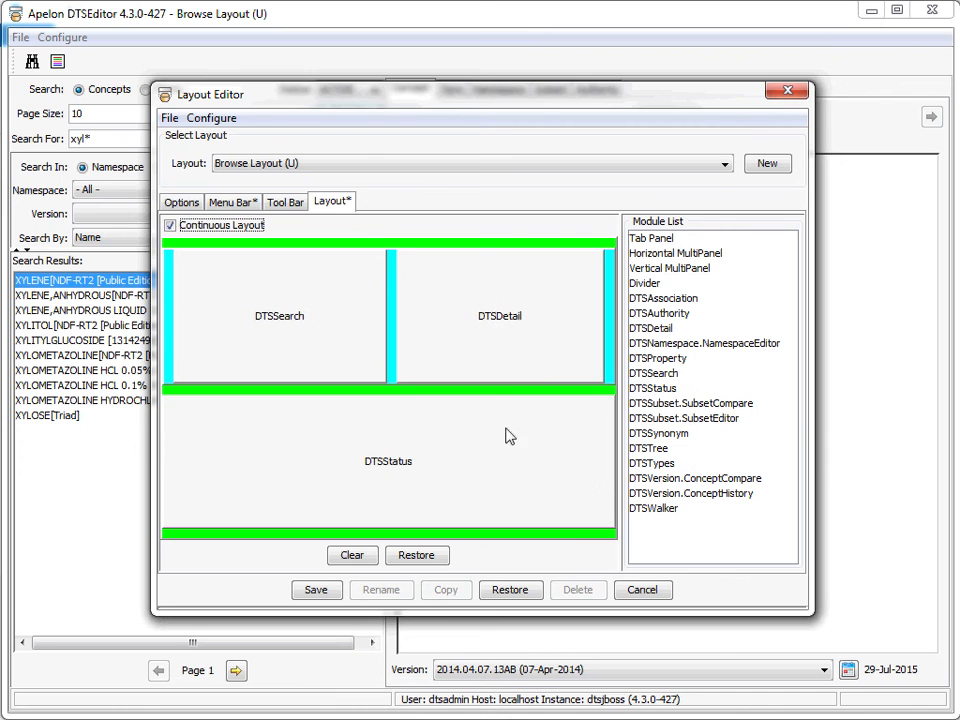
Wrap the DTSDetail panel with a TabPanel.
{"action": "right_click", "coordinate": [499, 317]}
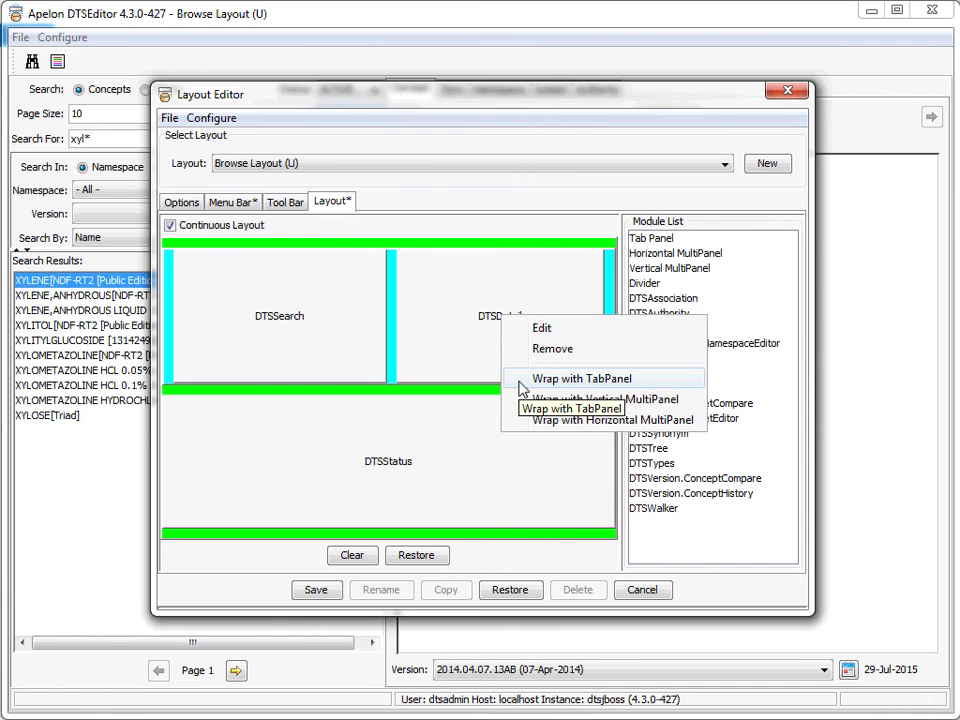
{"action": "left_click", "coordinate": [520, 380]}
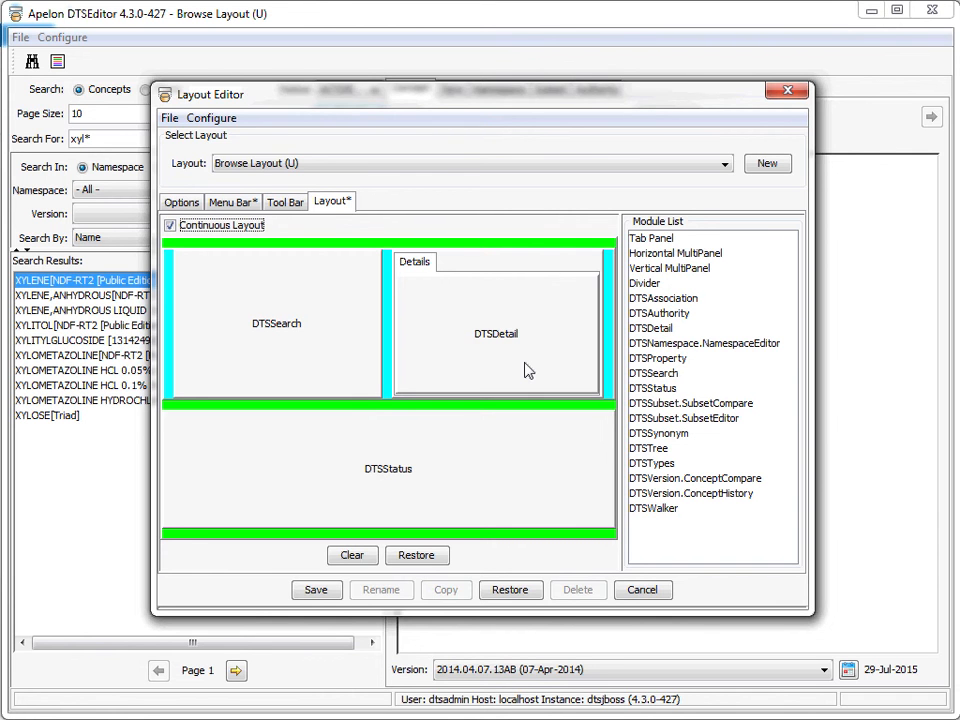
{"action": "left_click", "coordinate": [652, 240]}
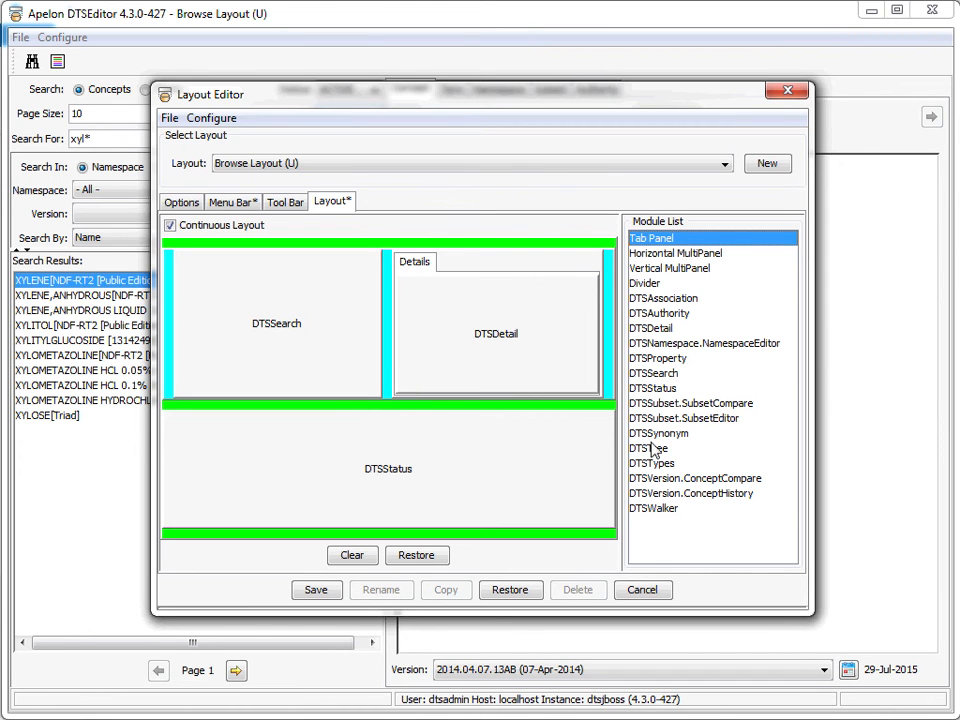
Add the DTSTree module as a tab beside Details and move the Tree tab in front of it.
{"action": "left_click_drag", "start_coordinate": [662, 448], "coordinate": [493, 265]}
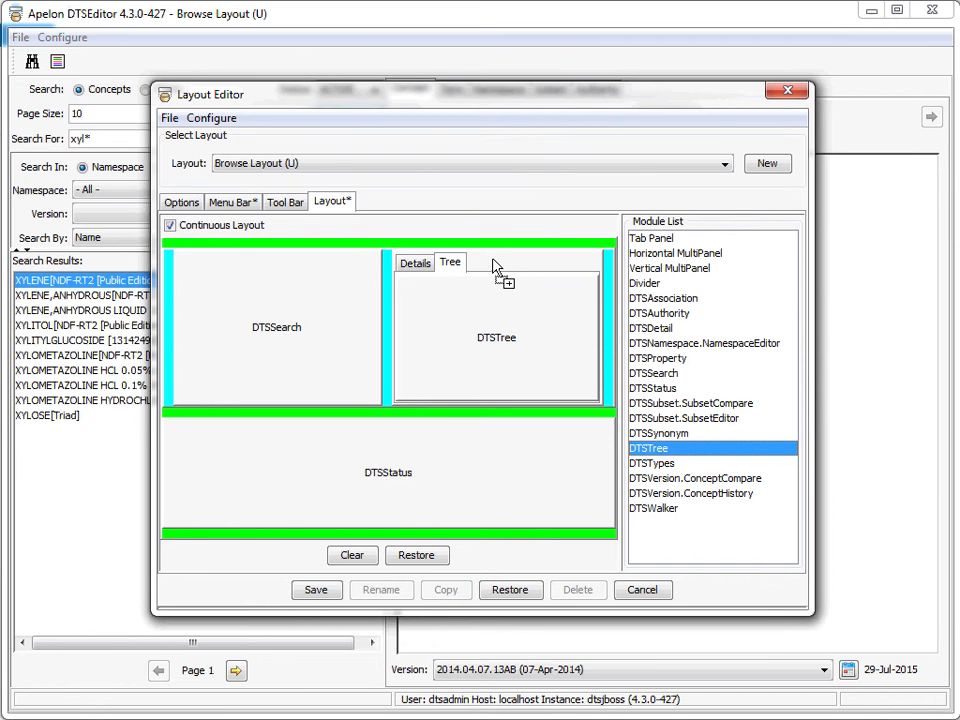
{"action": "left_click_drag", "start_coordinate": [493, 265], "coordinate": [493, 266]}
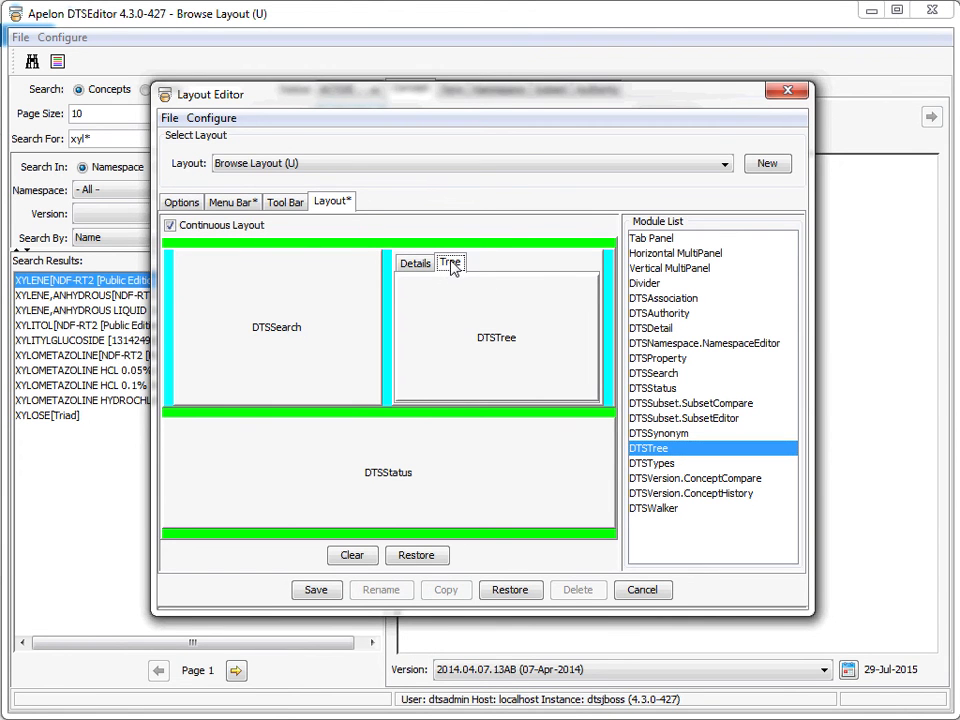
{"action": "mouse_move", "coordinate": [414, 263]}
{"action": "left_mouse_down"}
{"action": "mouse_move", "coordinate": [424, 276]}
{"action": "mouse_move", "coordinate": [412, 263]}
{"action": "left_mouse_up"}
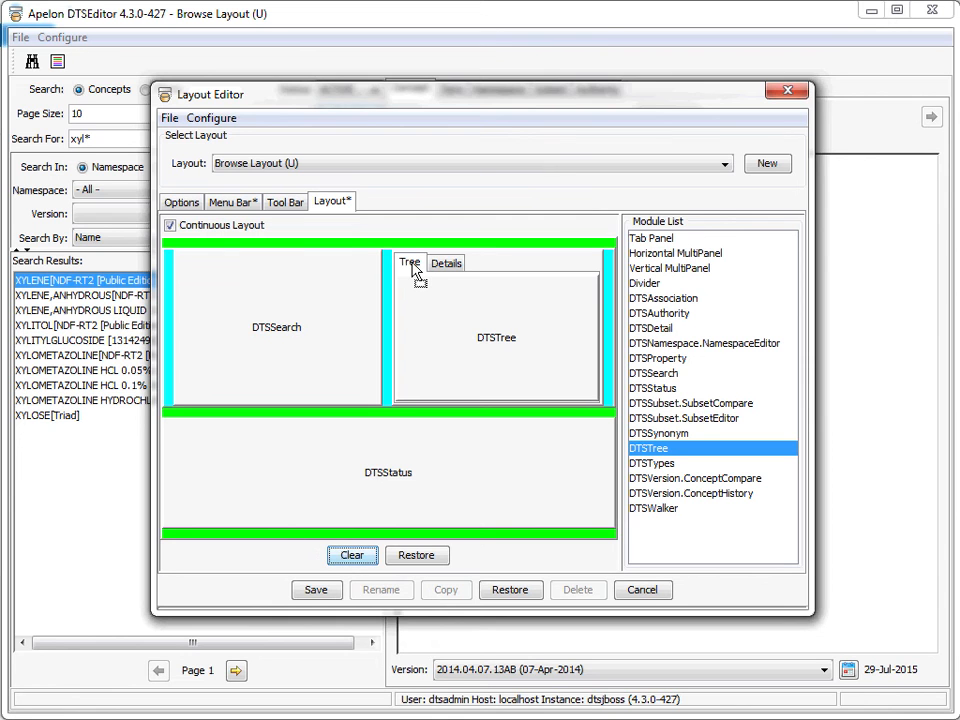
{"action": "double_click", "coordinate": [533, 263]}
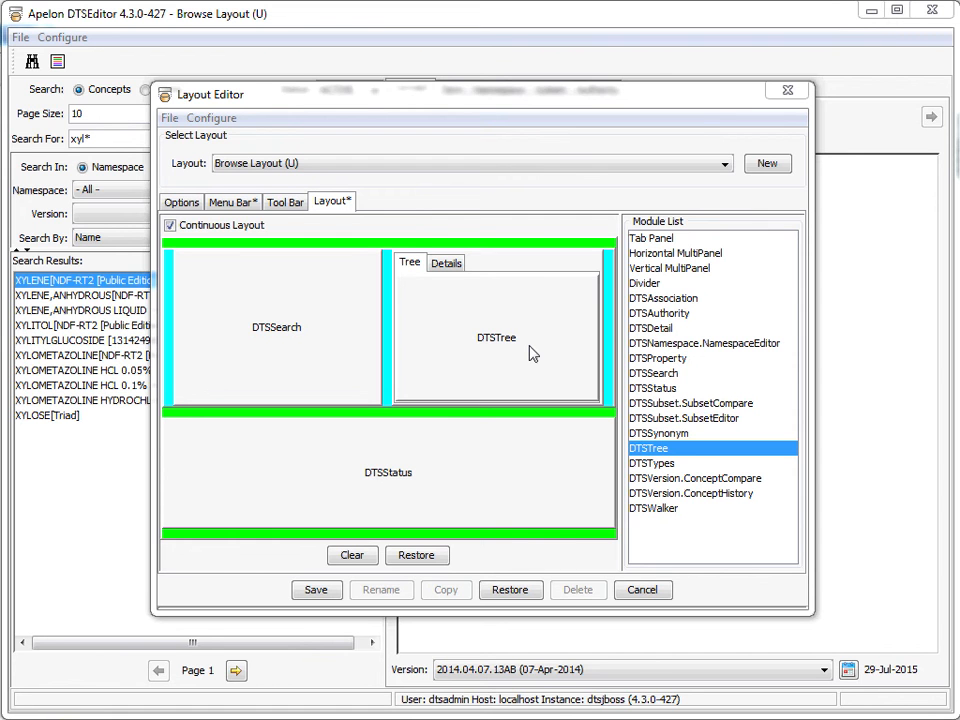
Check the label parameter of the Tree tab and close it without changes.
{"action": "right_click", "coordinate": [413, 265]}
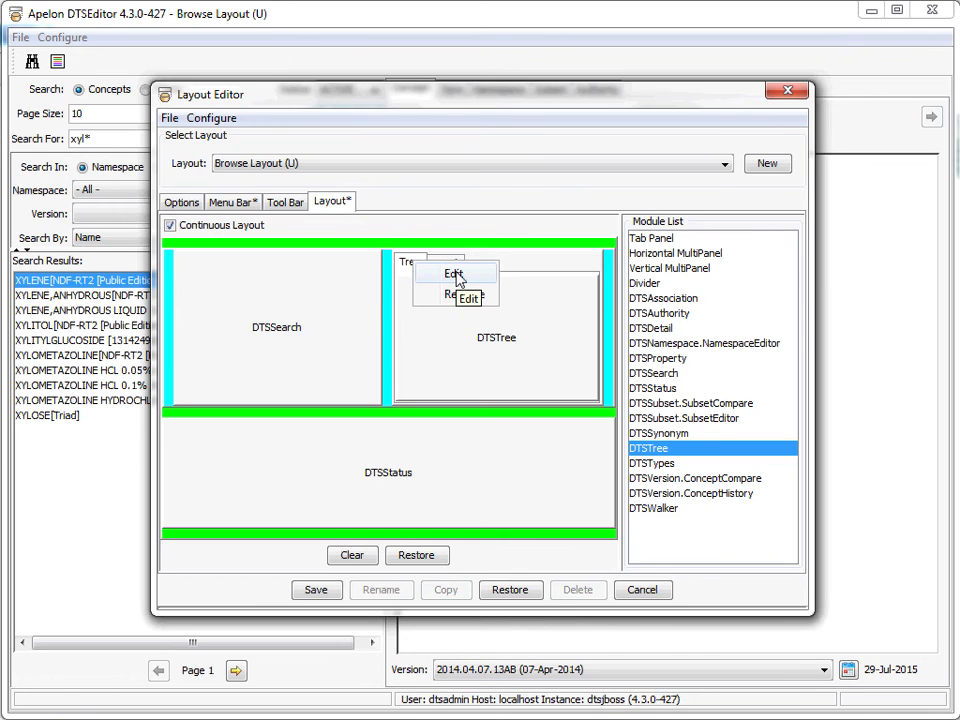
{"action": "left_click", "coordinate": [454, 275]}
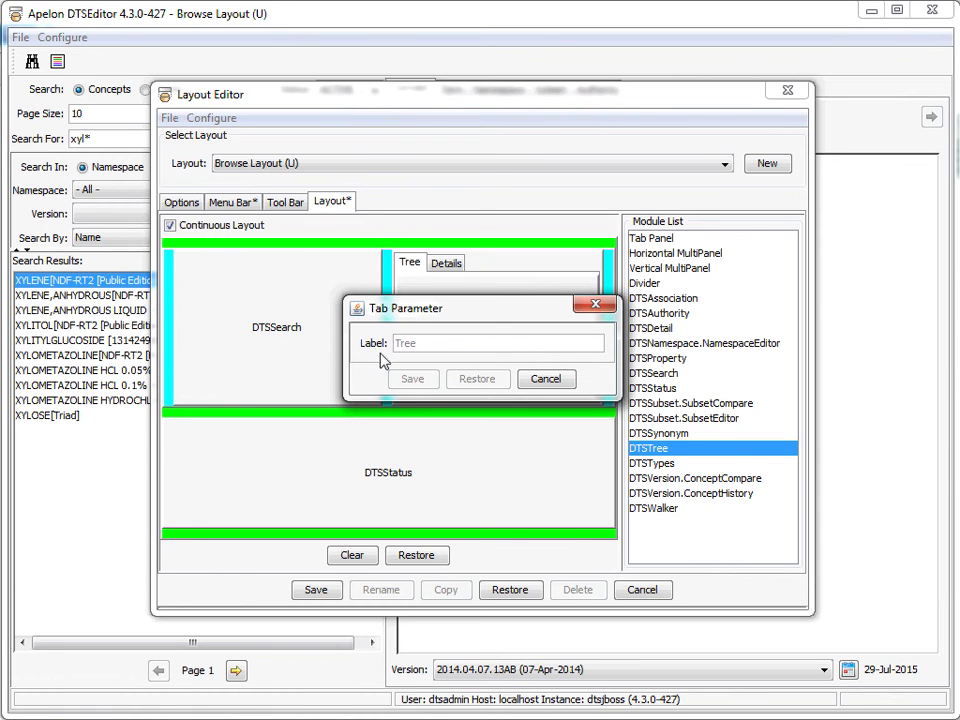
{"action": "left_click", "coordinate": [546, 382]}
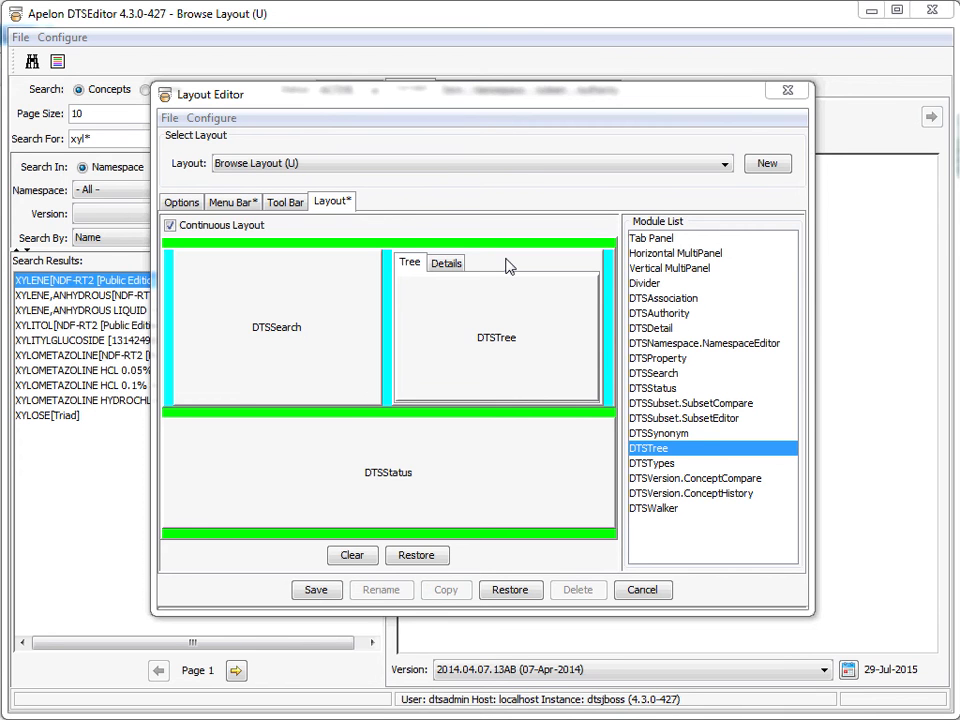
Set the placement of the TabPanel holding Tree and Details to Bottom and its weight to 1.
{"action": "right_click", "coordinate": [507, 265]}
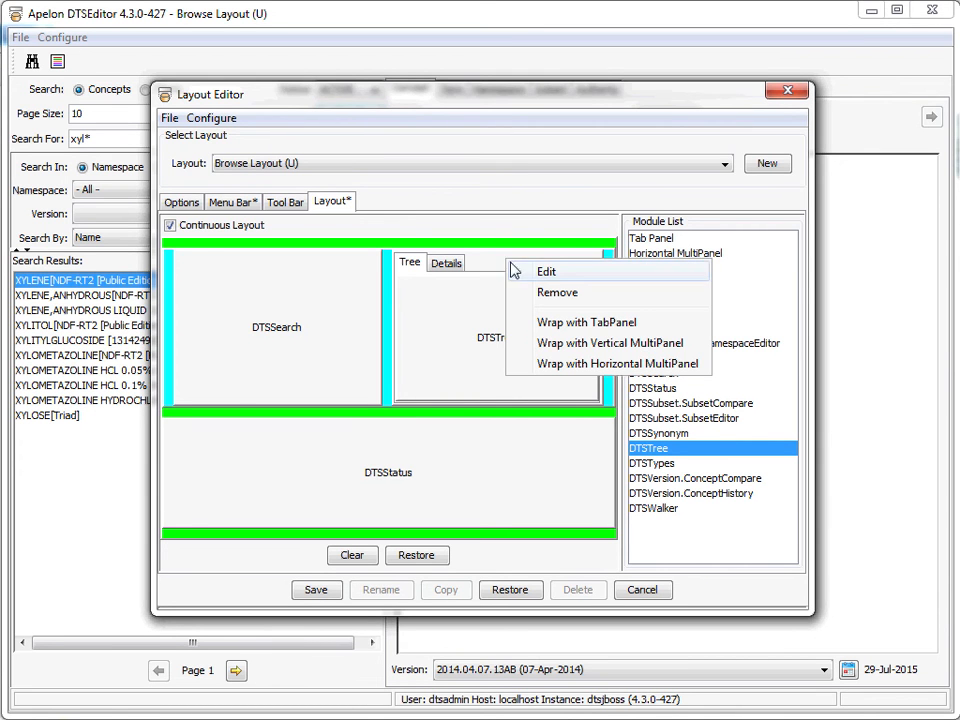
{"action": "left_click", "coordinate": [517, 273]}
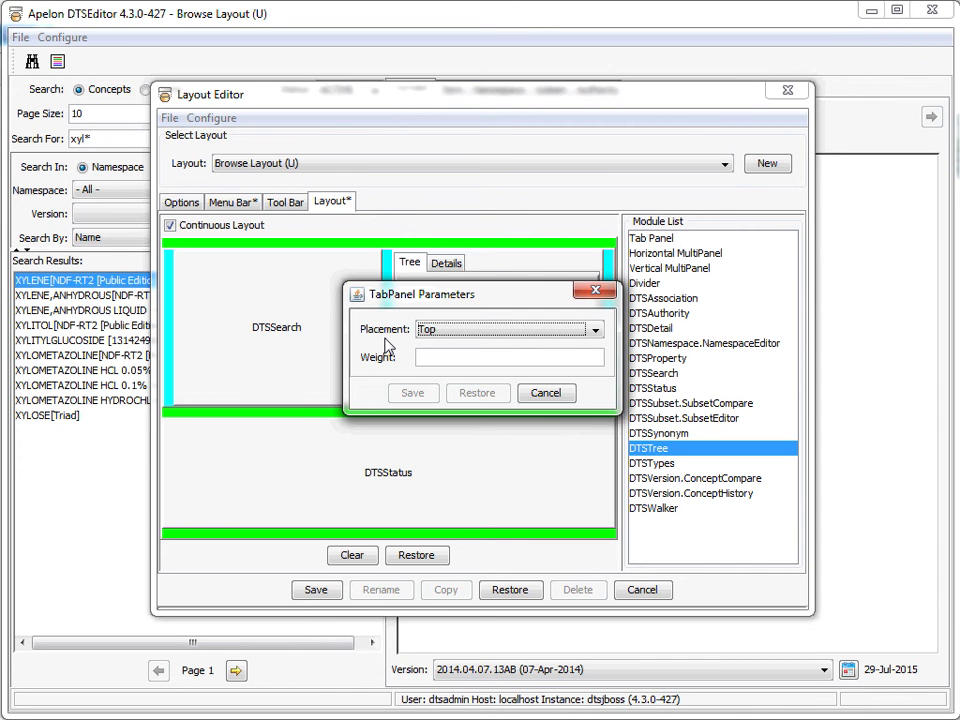
{"action": "left_click", "coordinate": [595, 331]}
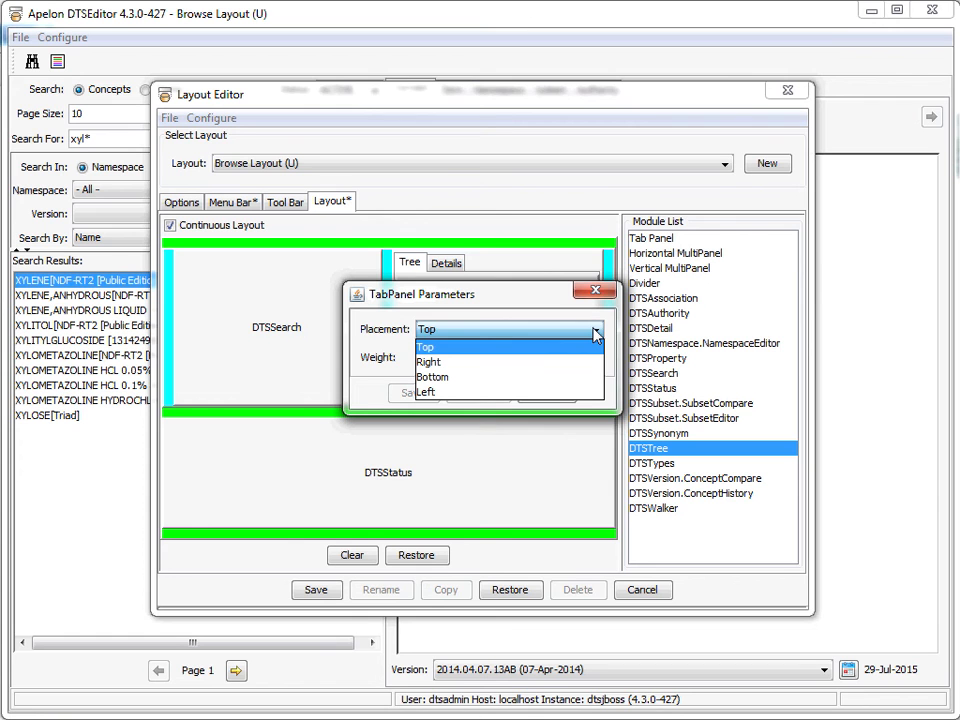
{"action": "left_click", "coordinate": [577, 380]}
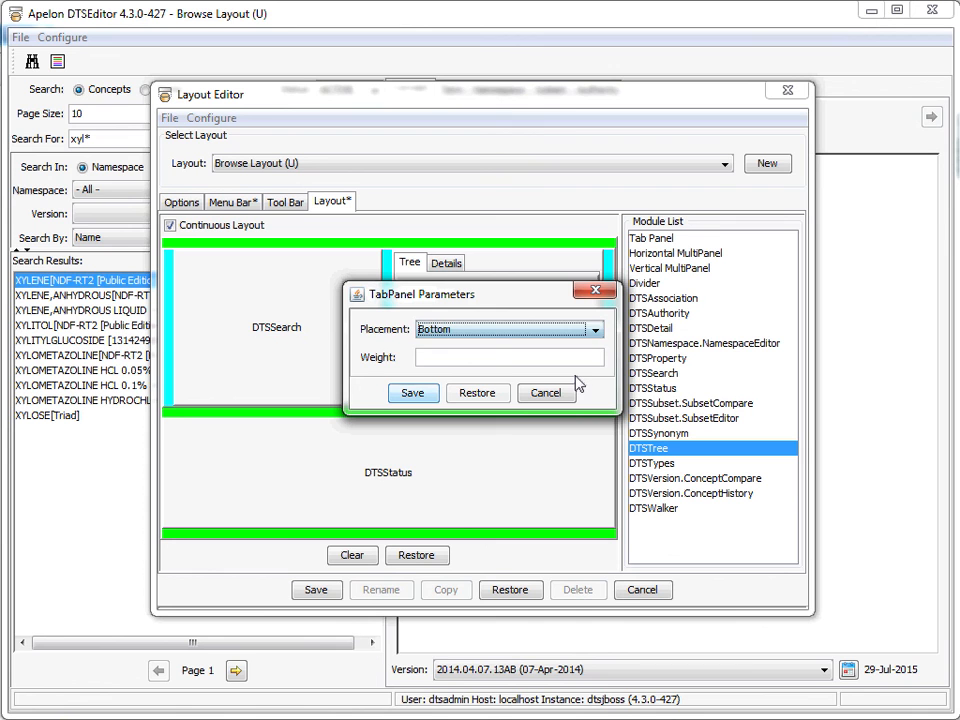
{"action": "left_click", "coordinate": [424, 361]}
{"action": "type", "text": "1"}
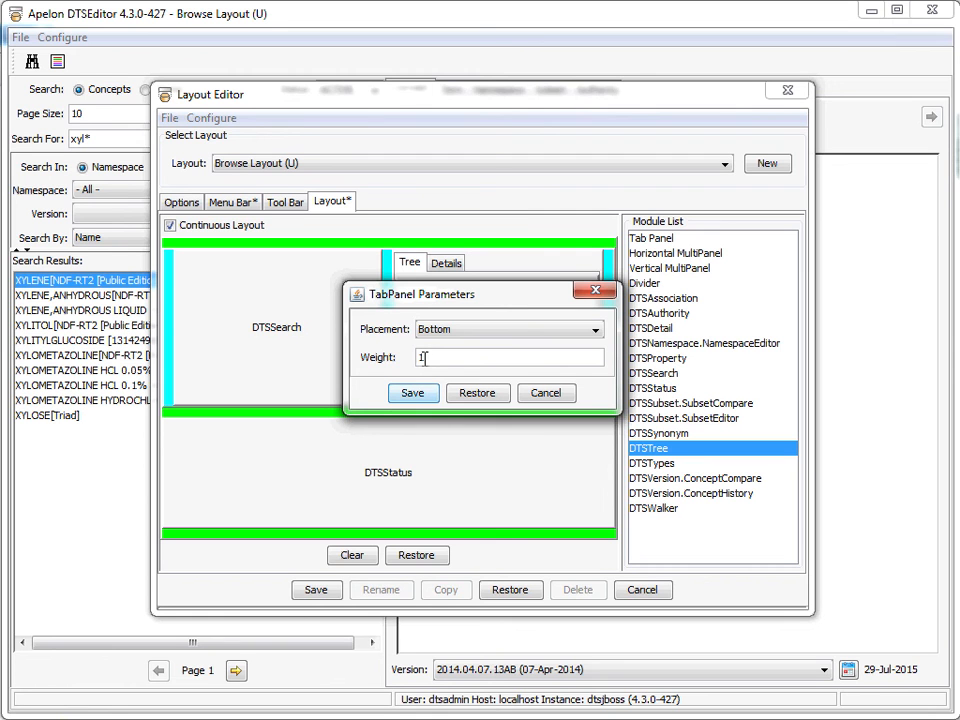
{"action": "left_click", "coordinate": [416, 396]}
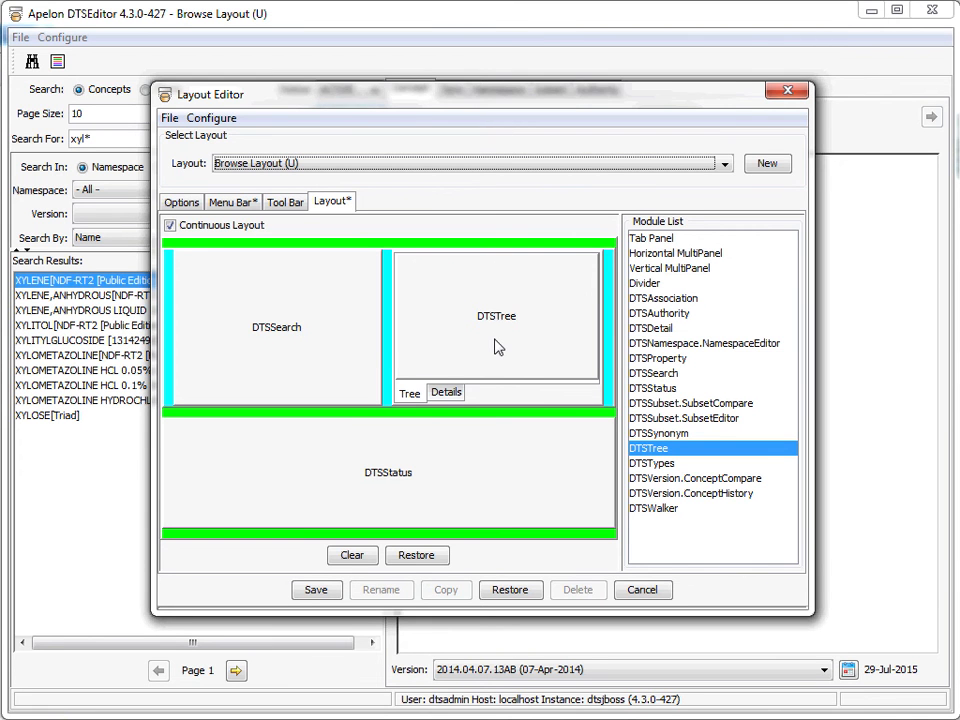
Insert a Divider between DTSSearch and the tabbed Tree/Details panel, save Browse Layout and close the Layout Editor.
{"action": "left_click", "coordinate": [645, 285]}
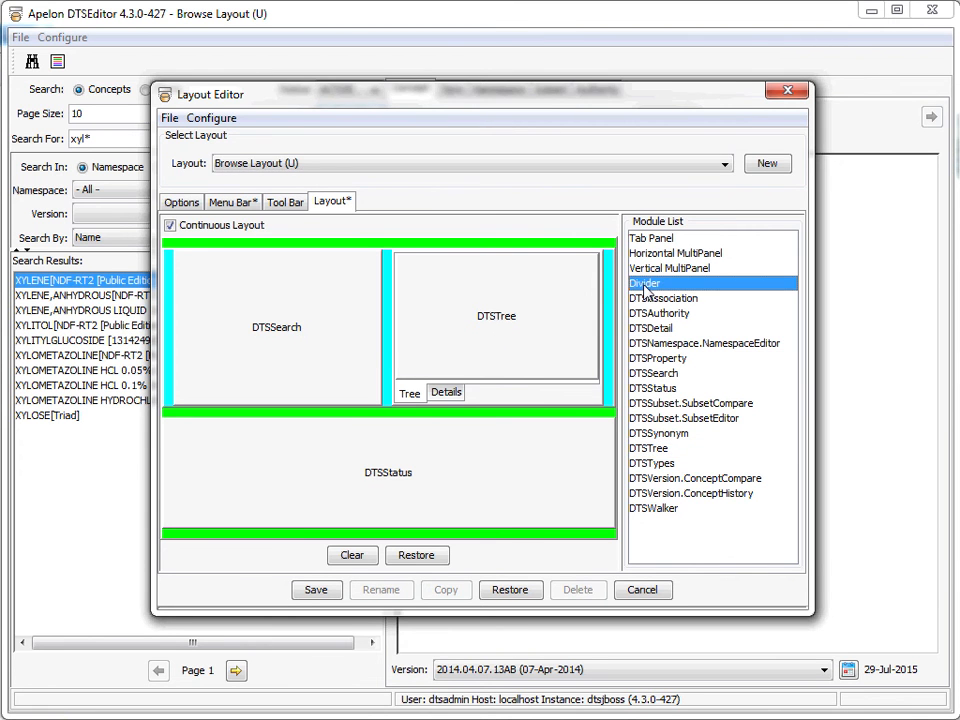
{"action": "left_click_drag", "start_coordinate": [645, 285], "coordinate": [390, 342]}
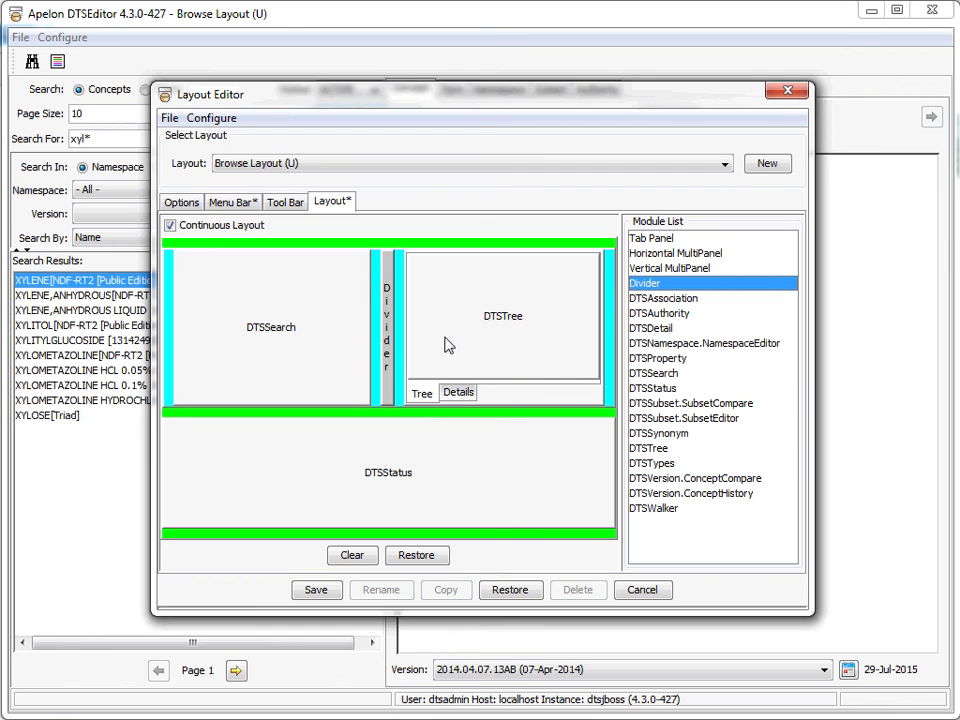
{"action": "left_click", "coordinate": [316, 590]}
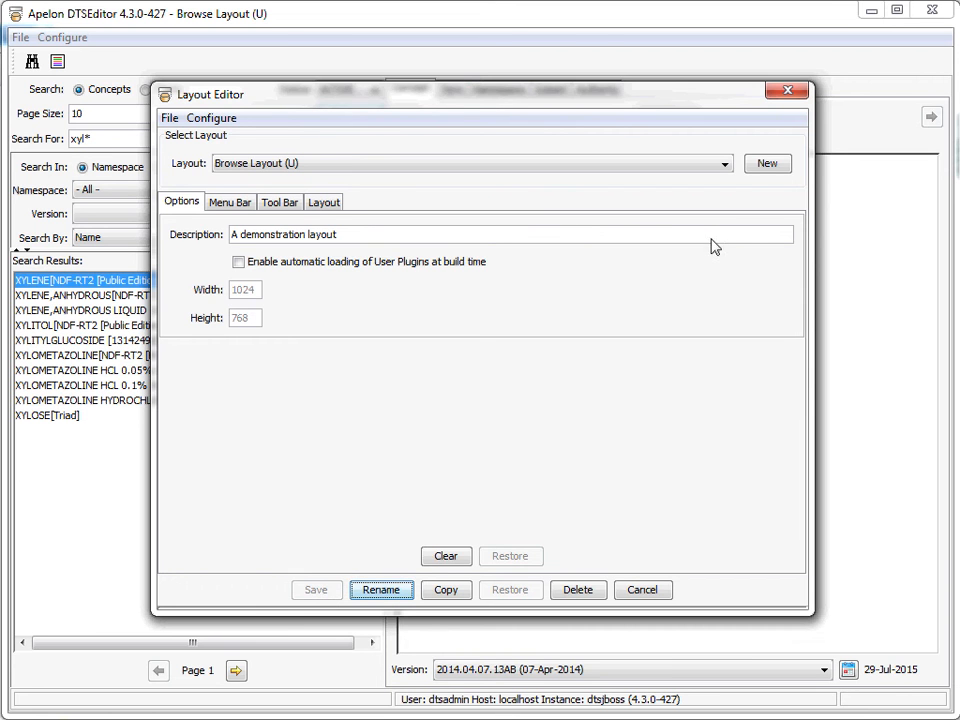
{"action": "left_click", "coordinate": [788, 94]}
Apply Browse Layout (U) as the current layout and test its Details tab and the divider beside the search panel.
{"action": "left_click", "coordinate": [72, 37]}
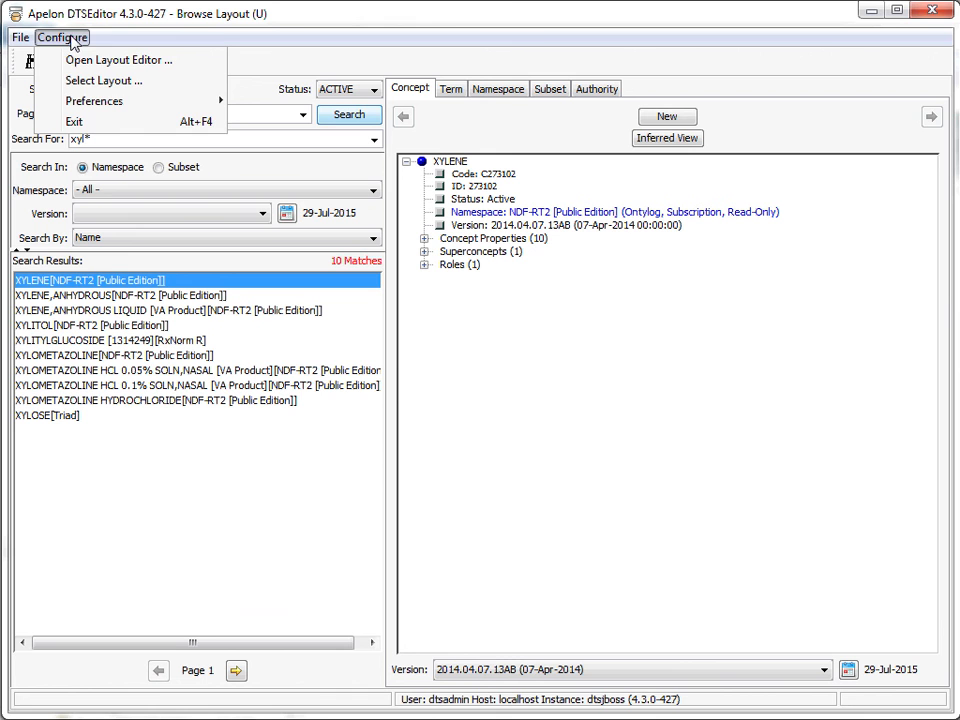
{"action": "left_click", "coordinate": [109, 88]}
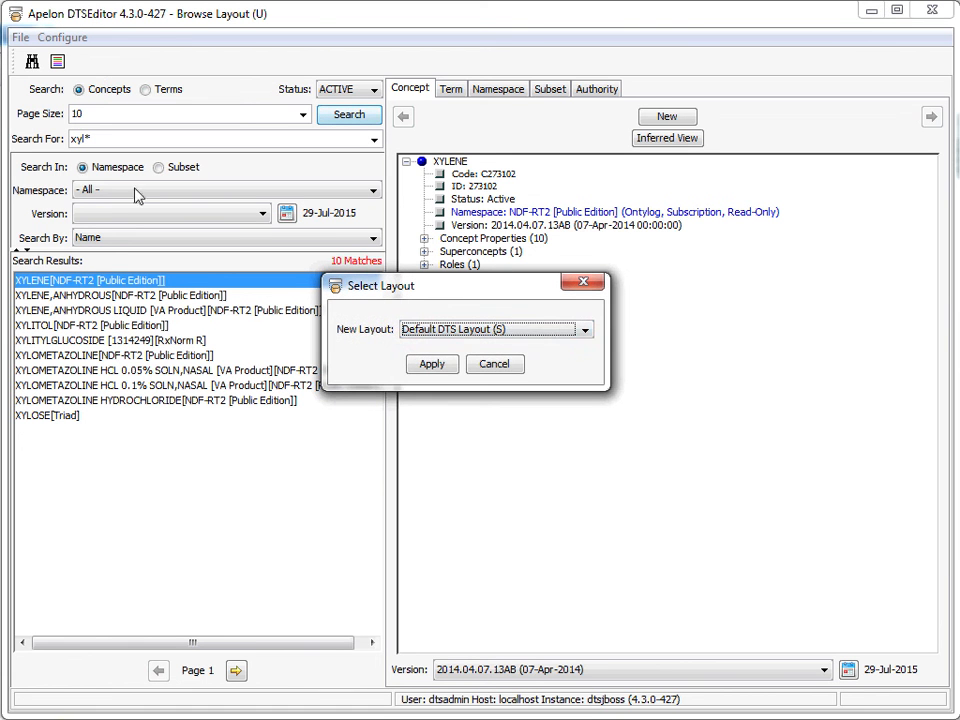
{"action": "left_click", "coordinate": [553, 336]}
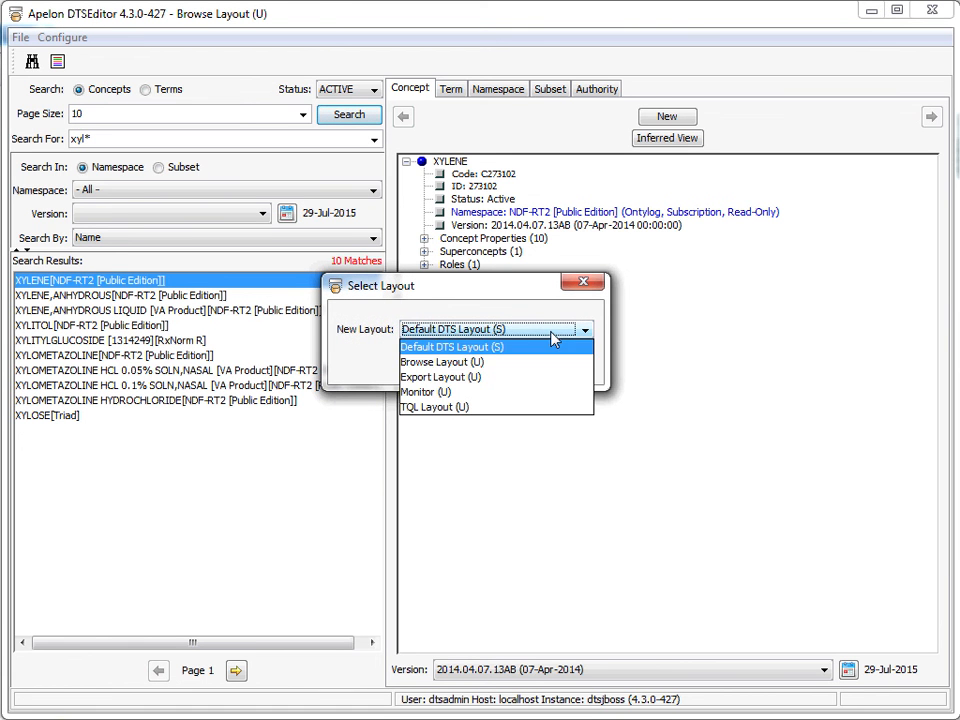
{"action": "left_click", "coordinate": [478, 362]}
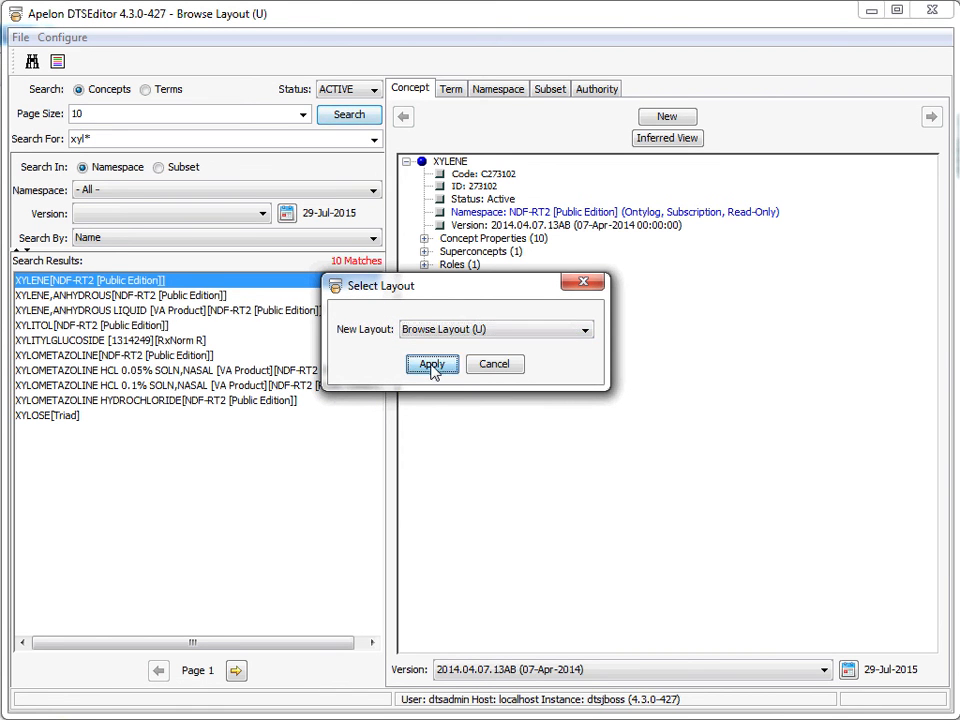
{"action": "left_click", "coordinate": [432, 365]}
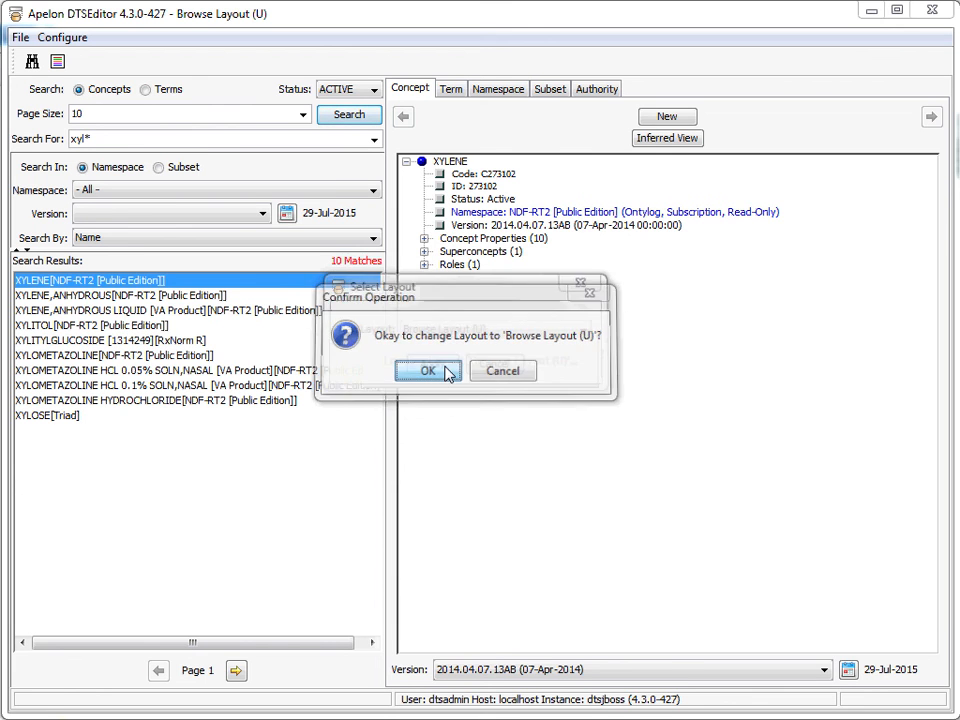
{"action": "left_click", "coordinate": [447, 372]}
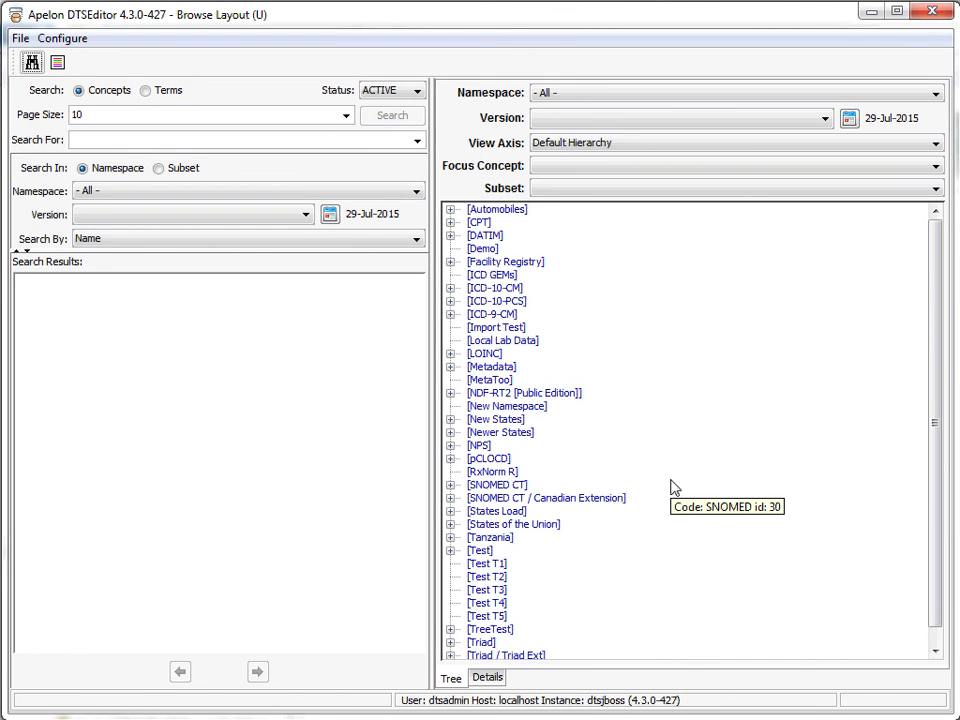
{"action": "left_click", "coordinate": [487, 678]}
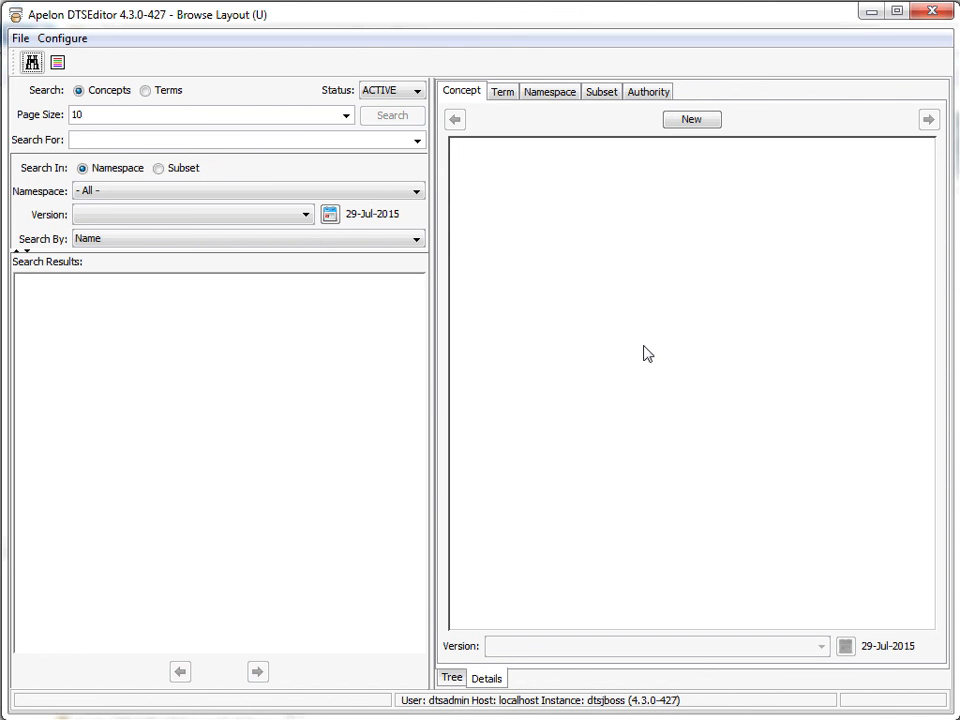
{"action": "left_click_drag", "start_coordinate": [435, 400], "coordinate": [407, 382]}
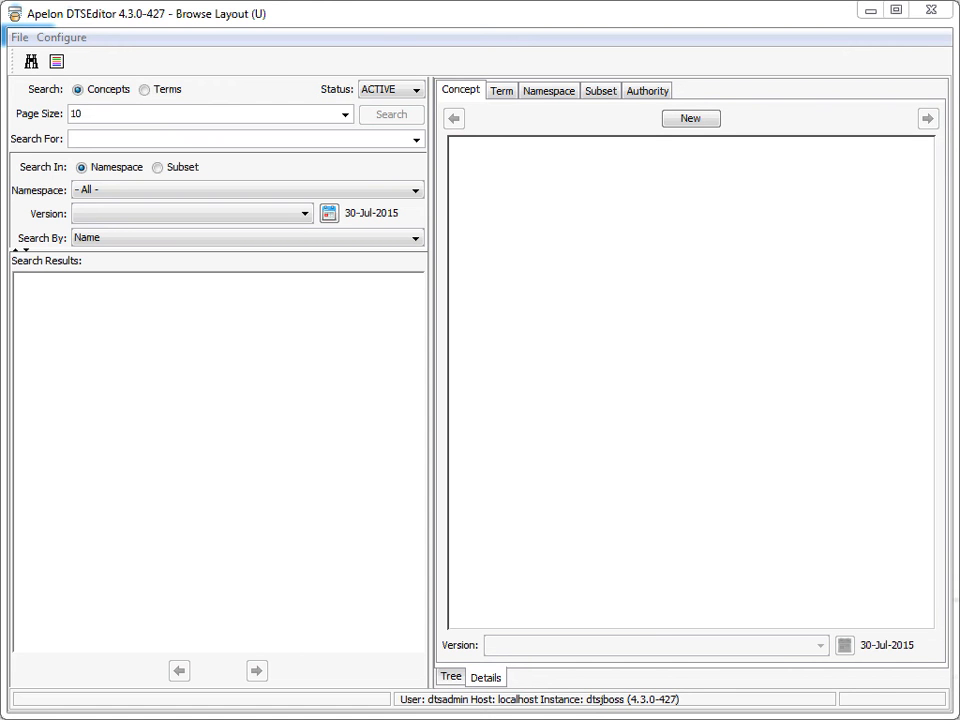
Copy Browse Layout (U) in the Layout Editor as a non-system layout named "Browse and Model Layout".
{"action": "left_click", "coordinate": [60, 37]}
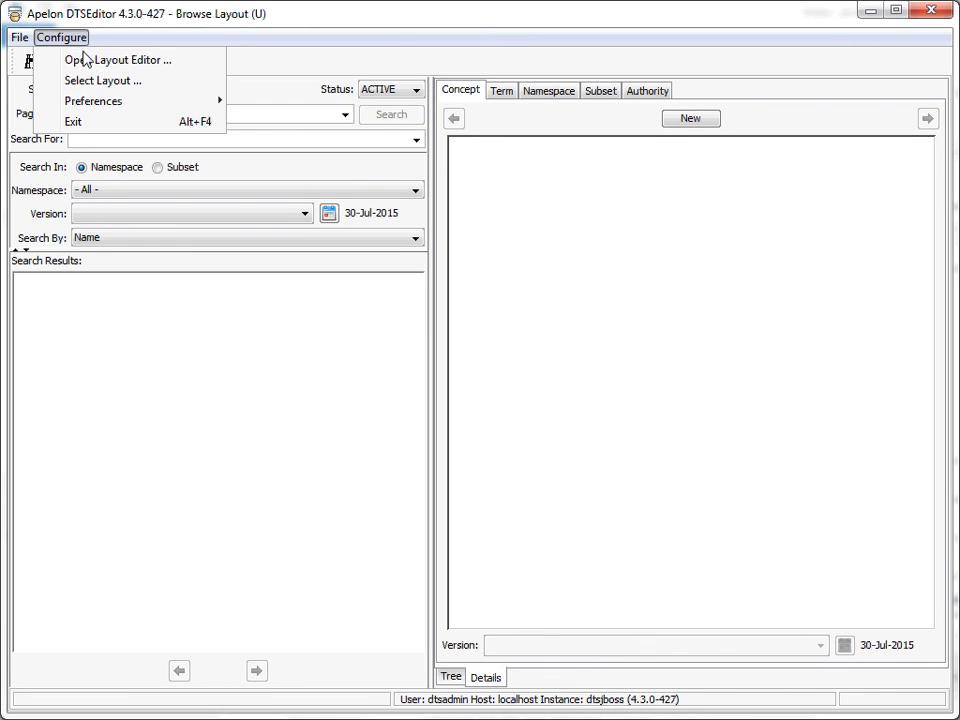
{"action": "left_click", "coordinate": [89, 61]}
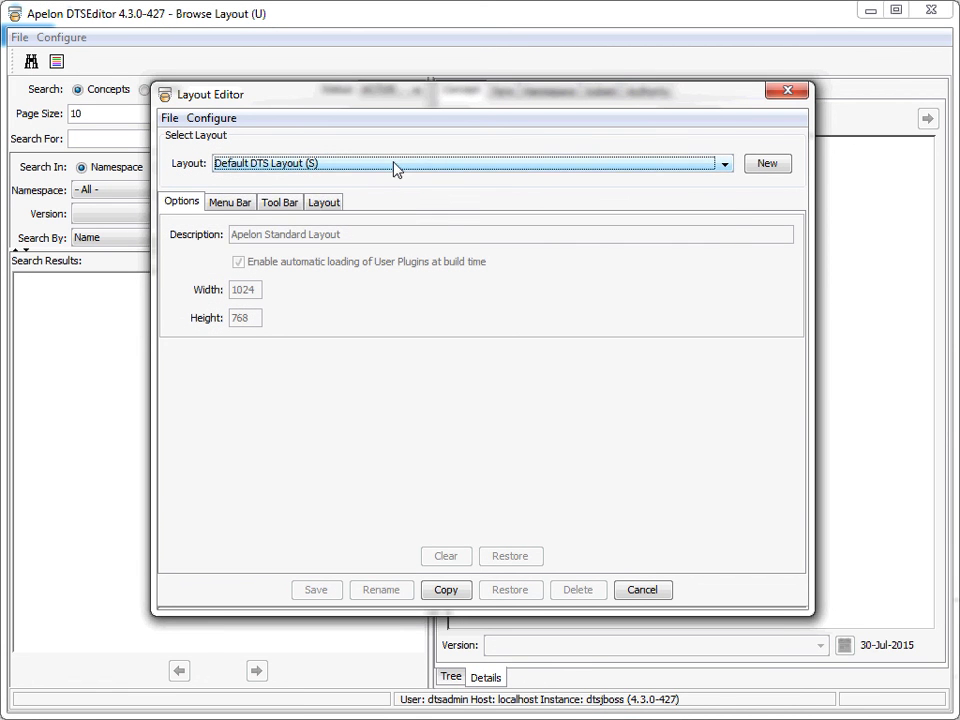
{"action": "left_click", "coordinate": [394, 165]}
{"action": "left_click", "coordinate": [317, 201]}
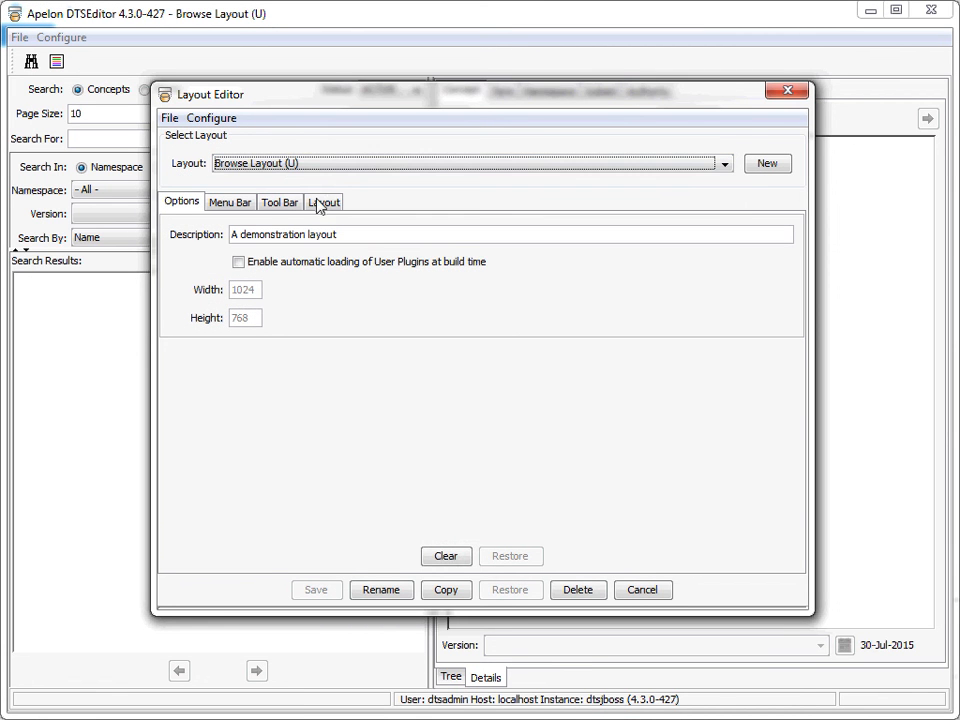
{"action": "left_click", "coordinate": [447, 590]}
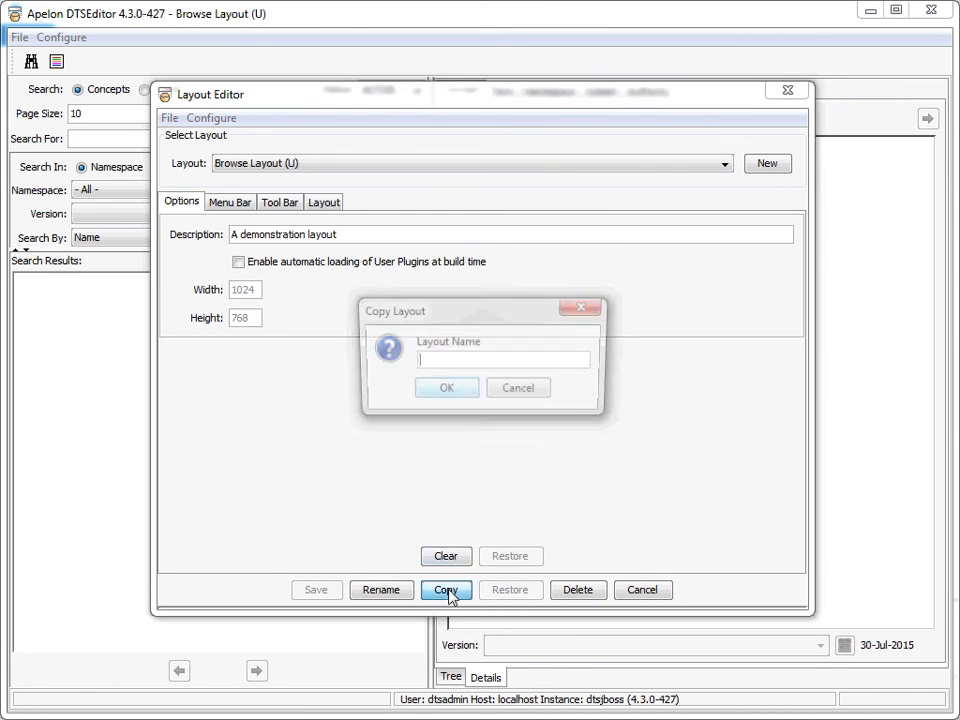
{"action": "type", "text": "B"}
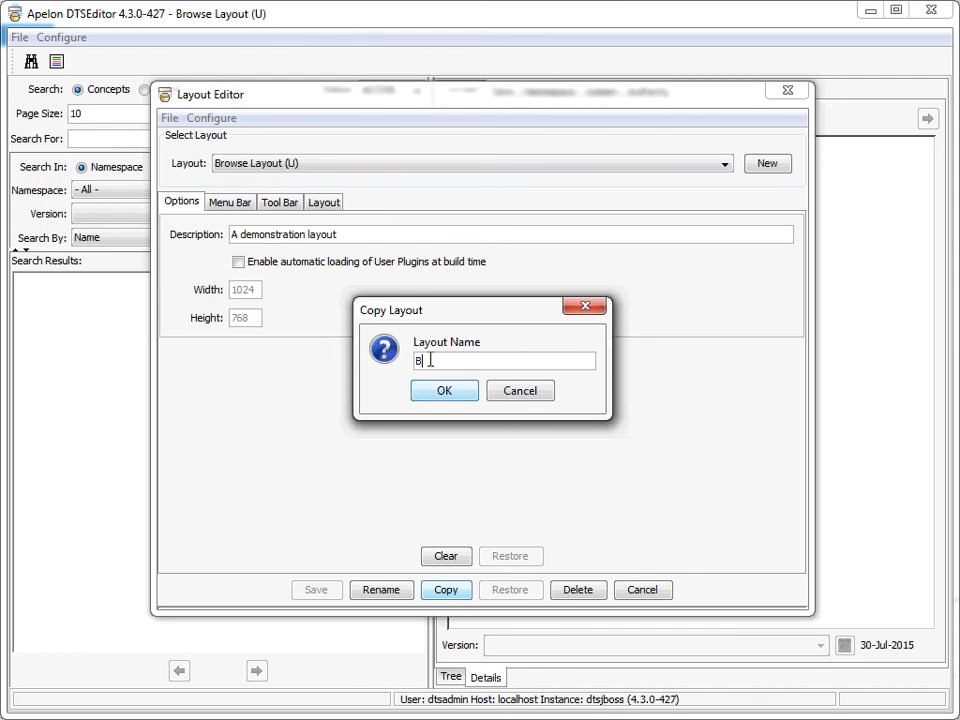
{"action": "type", "text": "rowse and Model Layout"}
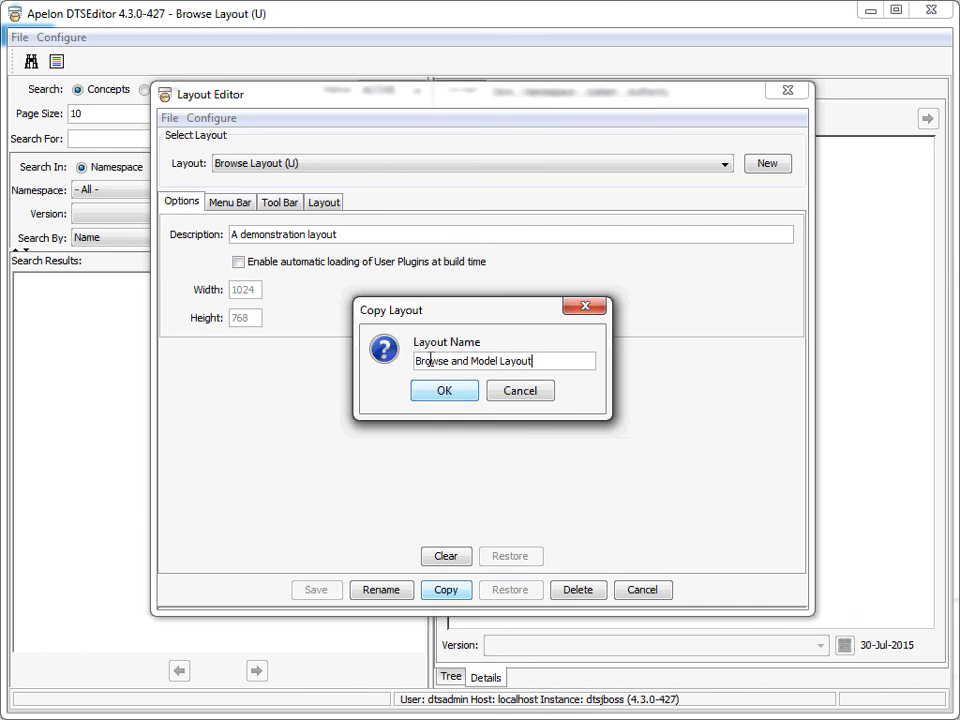
{"action": "key", "text": "Return"}
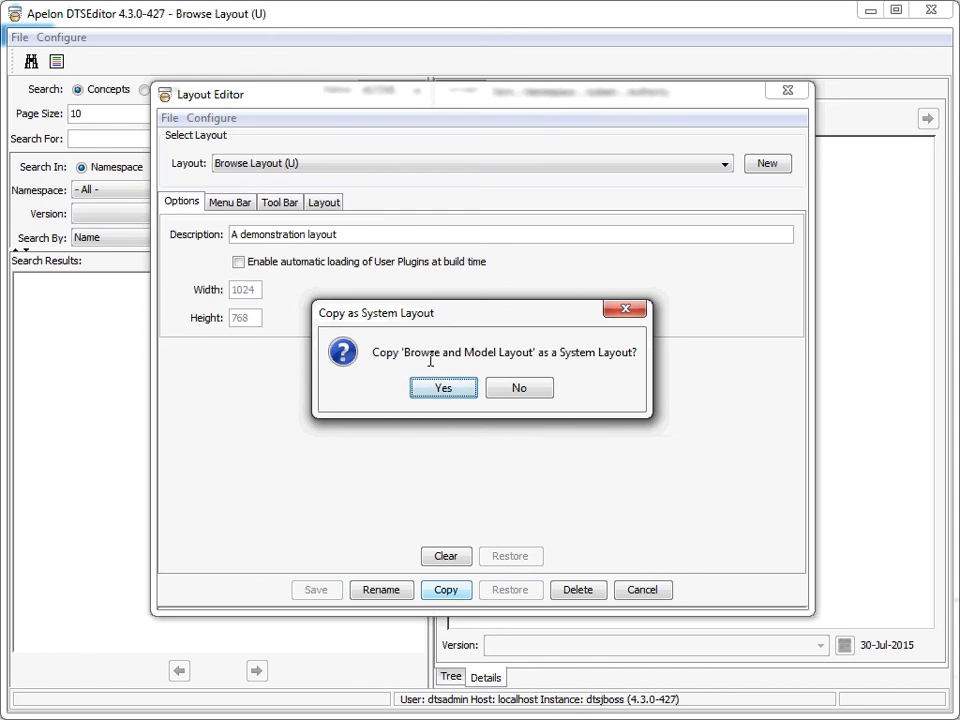
{"action": "left_click", "coordinate": [533, 393]}
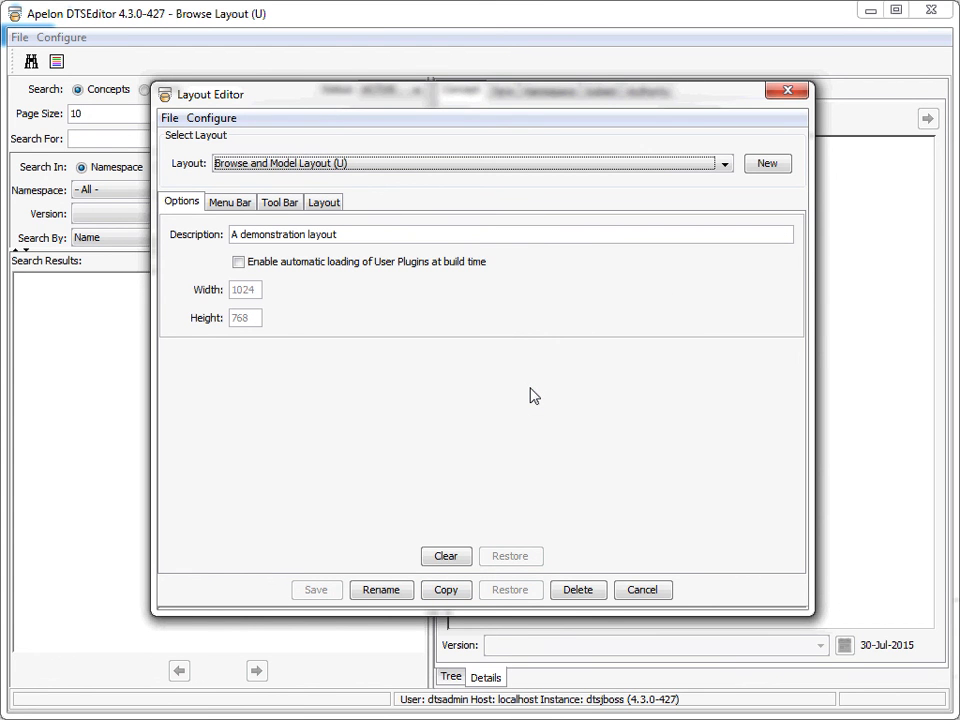
Wrap the horizontal panel containing DTSSearch, the divider and DTSTree with a TabPanel and label its tab "Browse".
{"action": "left_click", "coordinate": [326, 204]}
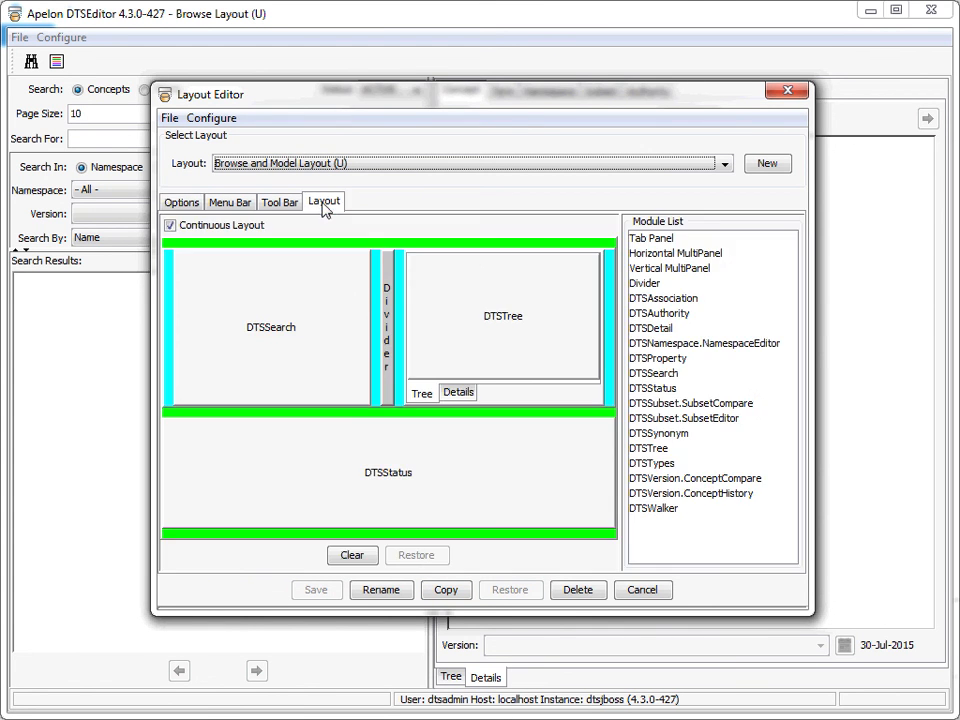
{"action": "right_click", "coordinate": [403, 302]}
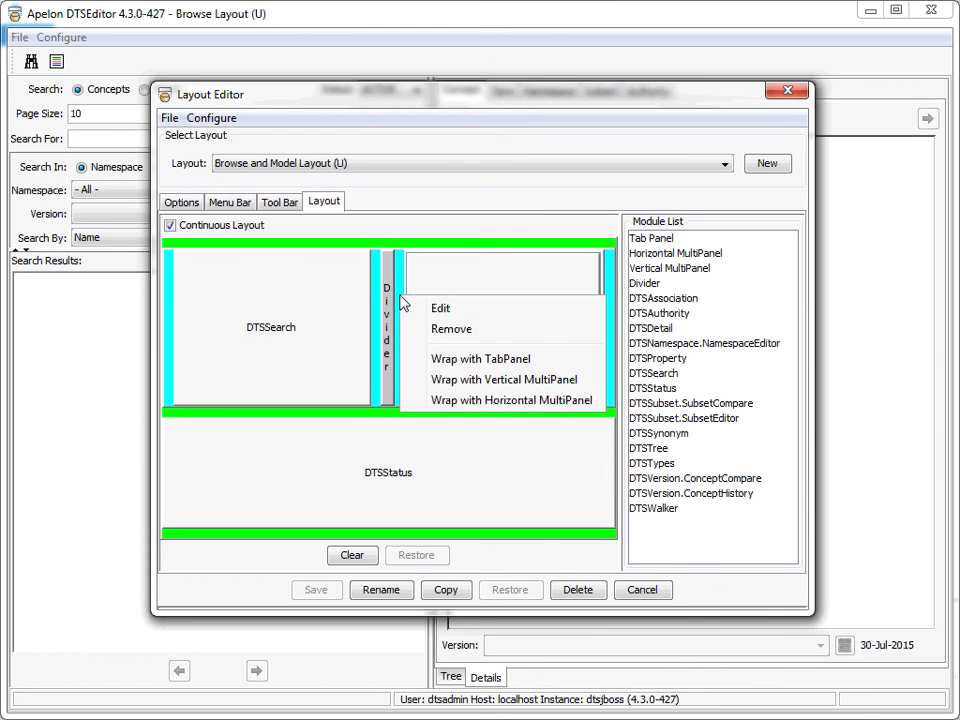
{"action": "left_click", "coordinate": [418, 369]}
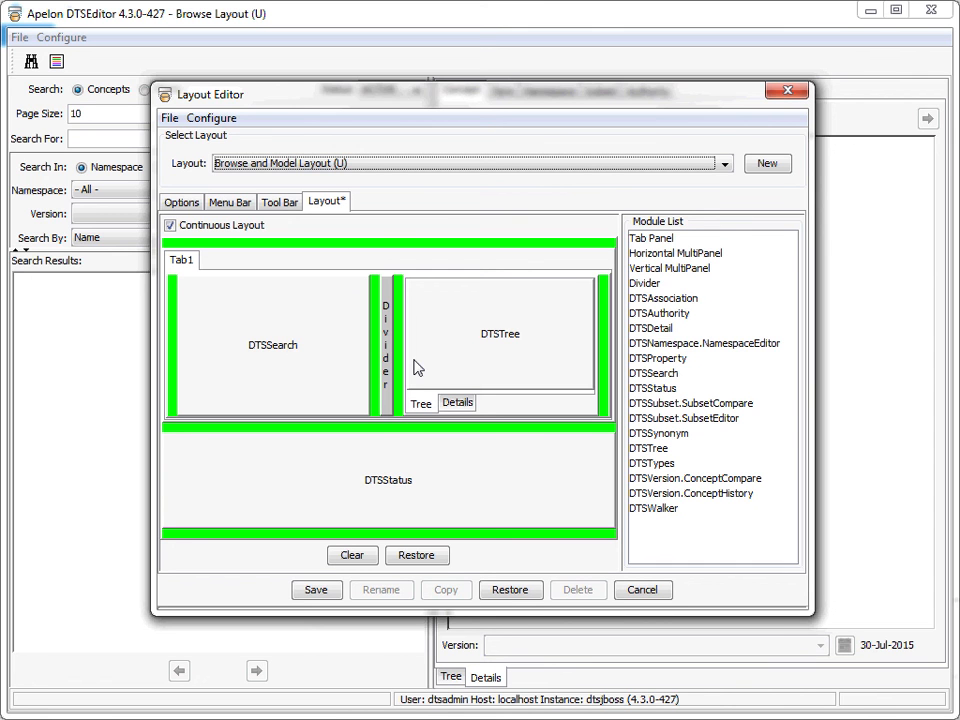
{"action": "right_click", "coordinate": [187, 263]}
{"action": "left_click", "coordinate": [234, 277]}
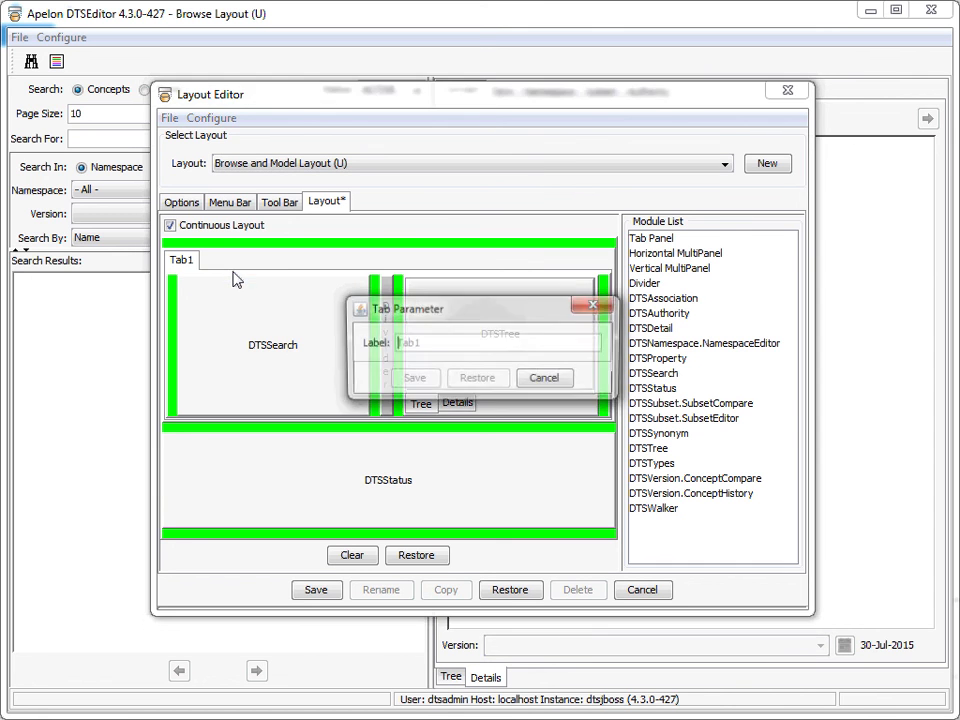
{"action": "type", "text": "Browse"}
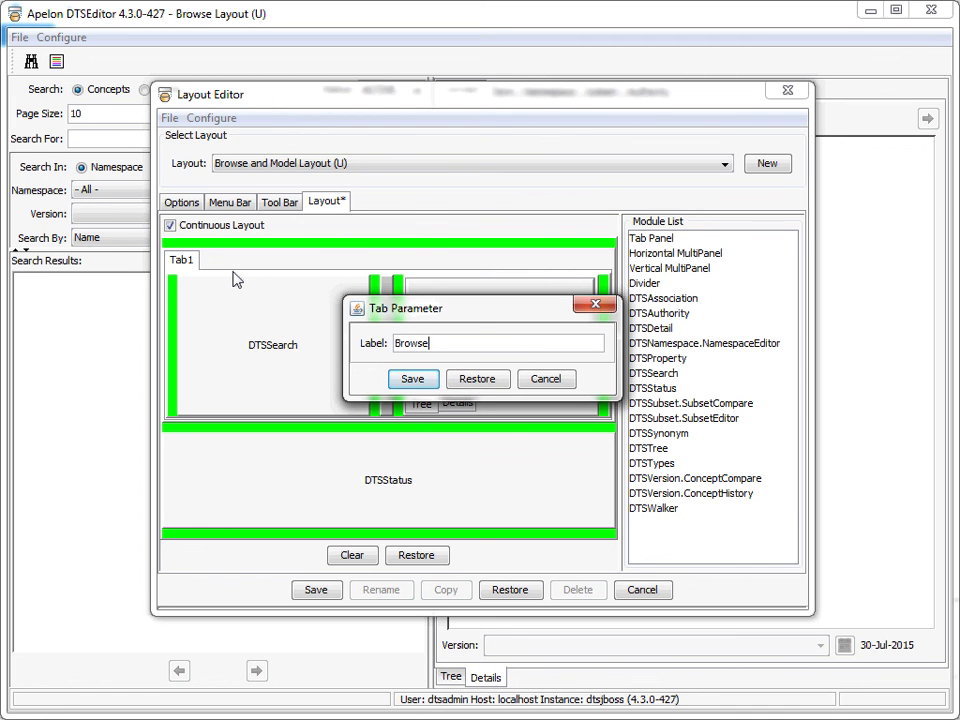
{"action": "key", "text": "Return"}
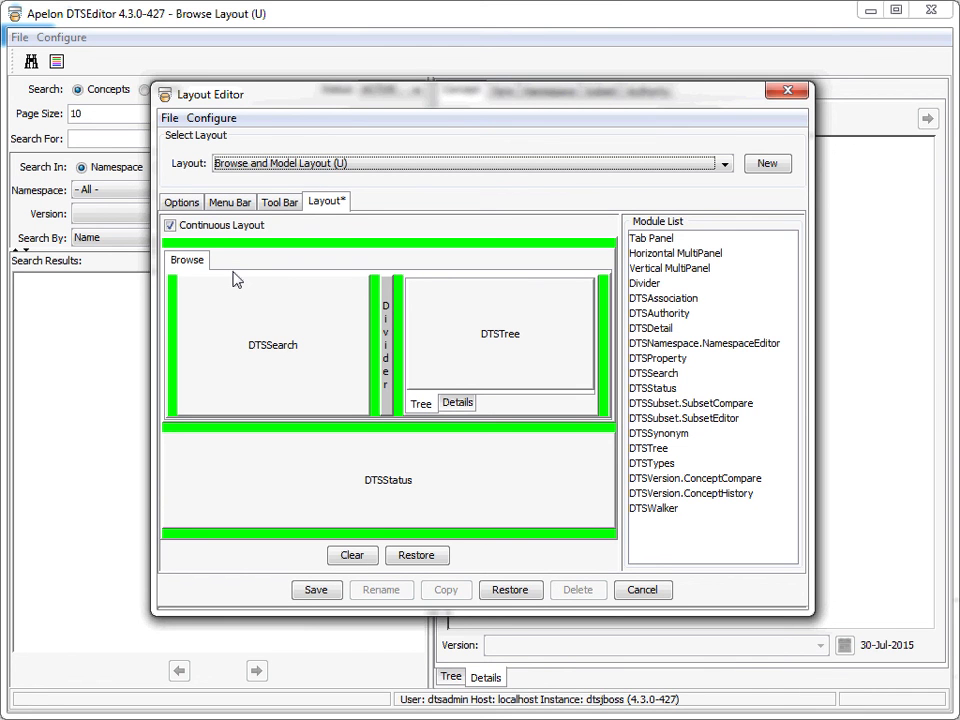
Add a Horizontal MultiPanel as a second tab beside Browse and label that tab "Model".
{"action": "left_click", "coordinate": [679, 256]}
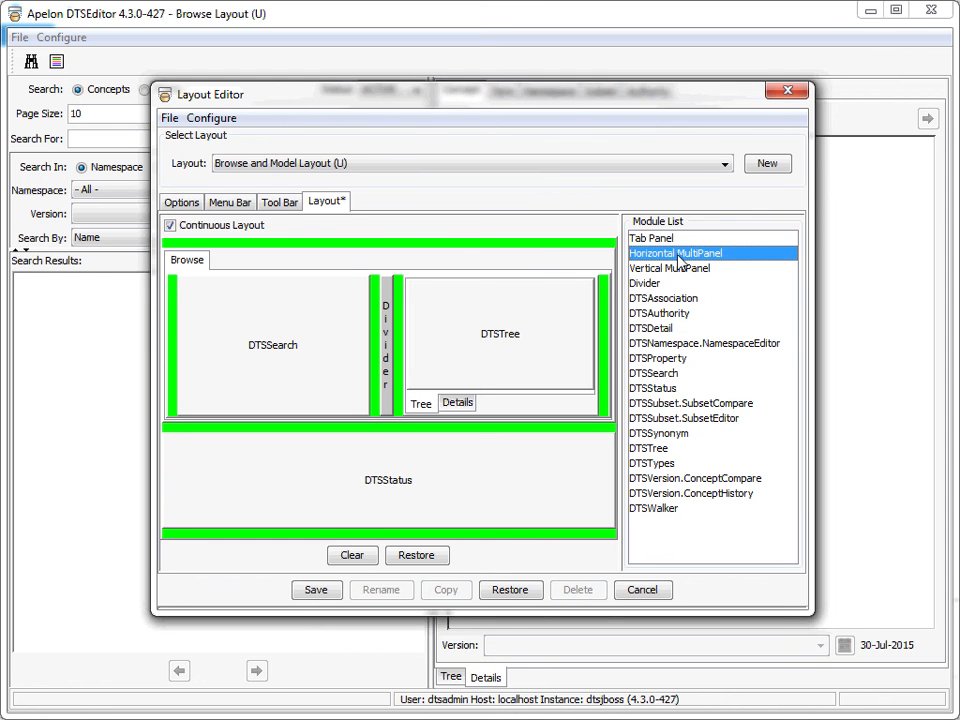
{"action": "left_click_drag", "start_coordinate": [678, 255], "coordinate": [325, 259]}
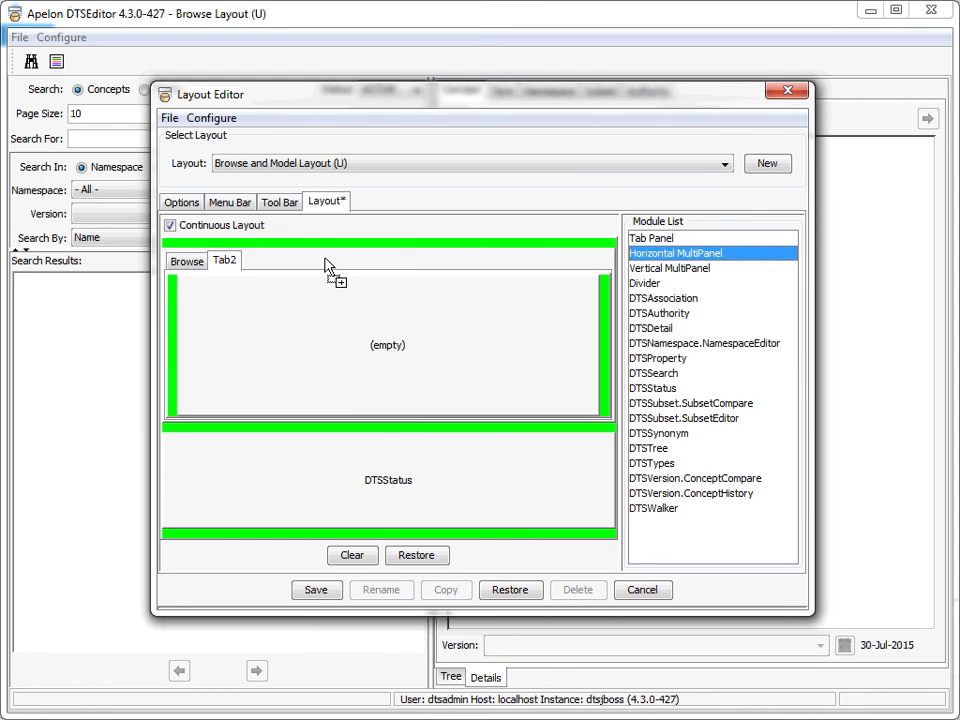
{"action": "right_click", "coordinate": [222, 266]}
{"action": "left_click", "coordinate": [258, 277]}
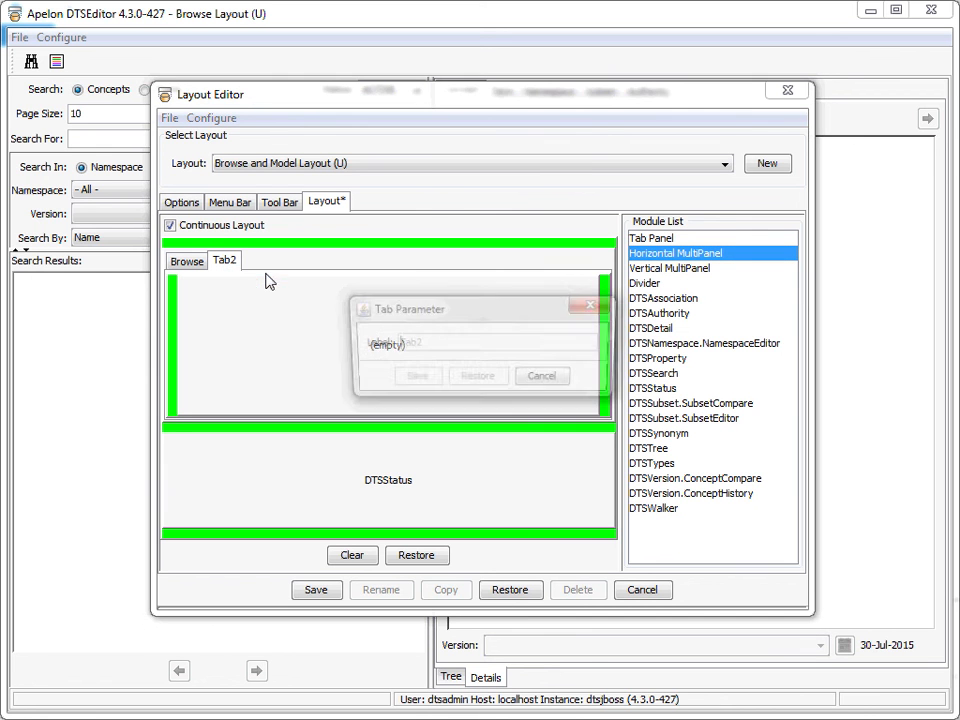
{"action": "type", "text": "Model"}
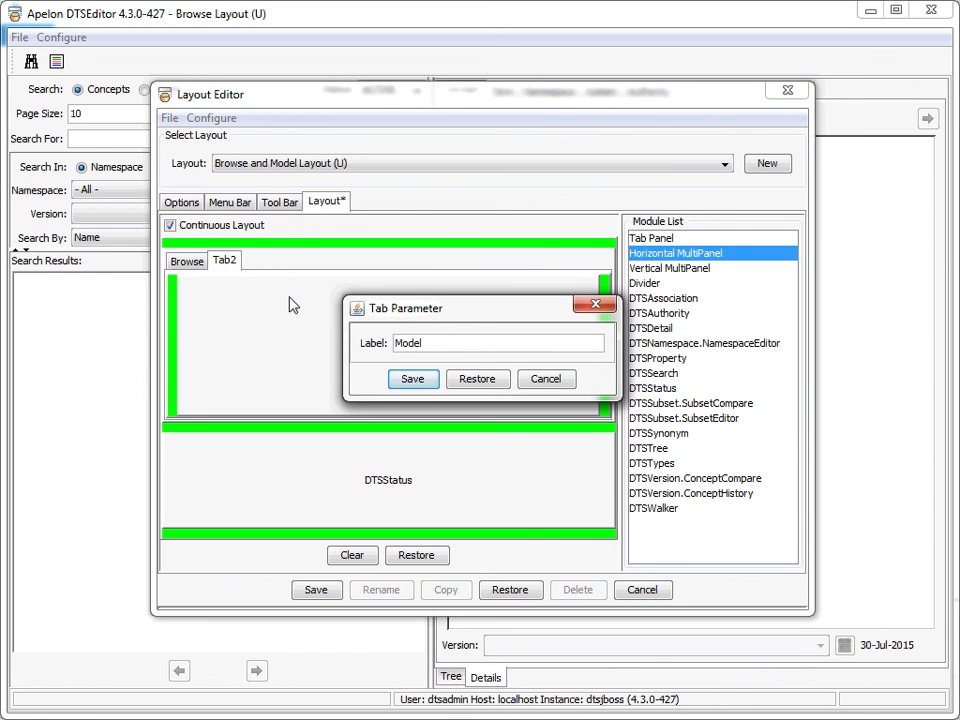
{"action": "key", "text": "Return"}
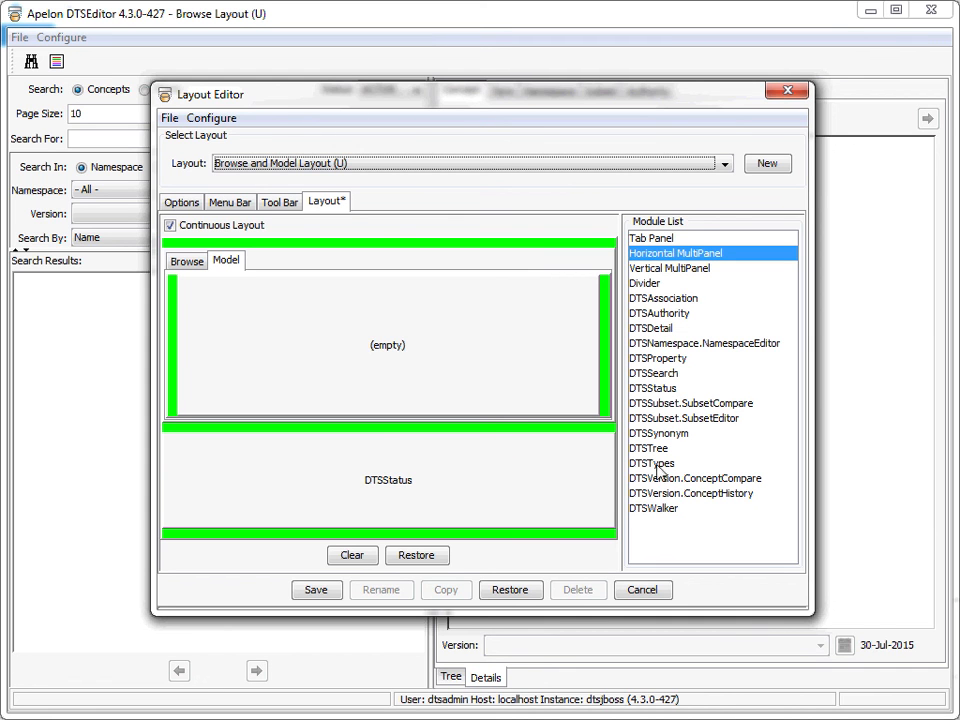
Fill the Model tab with DTSSearch, DTSTypes and DTSDetail side by side, in that order, and save the layout.
{"action": "left_click_drag", "start_coordinate": [660, 464], "coordinate": [392, 359]}
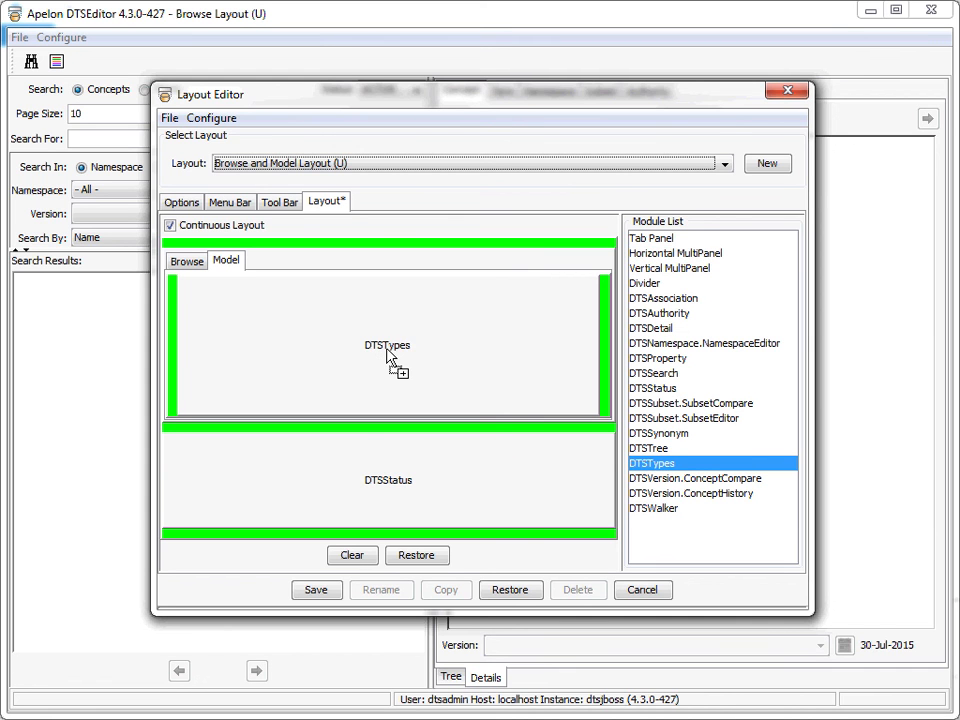
{"action": "left_click_drag", "start_coordinate": [659, 373], "coordinate": [173, 360]}
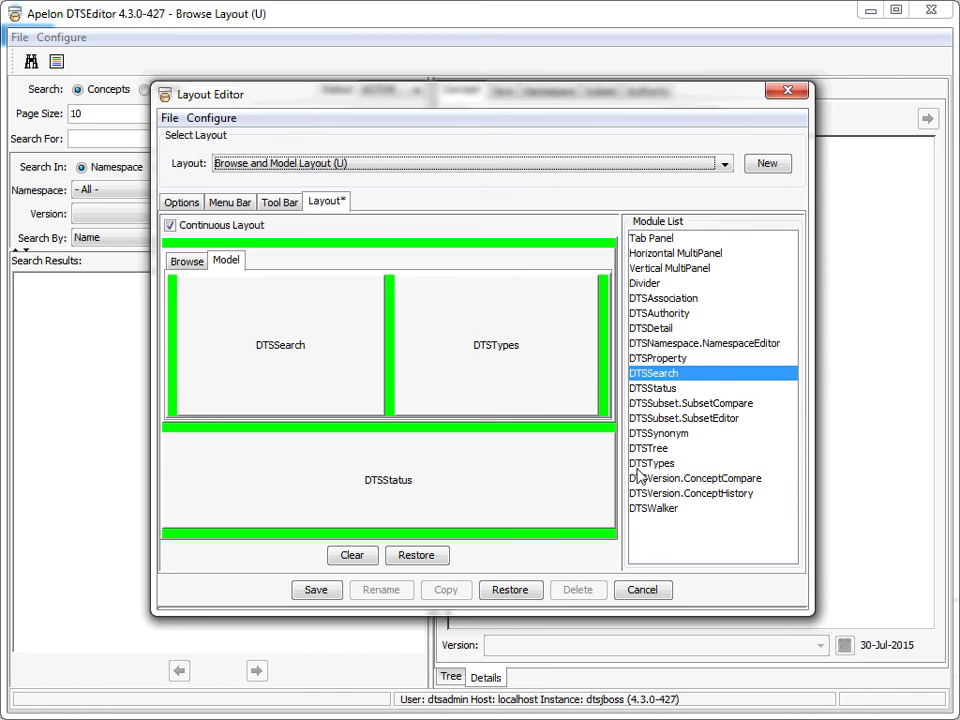
{"action": "left_click_drag", "start_coordinate": [640, 328], "coordinate": [605, 372]}
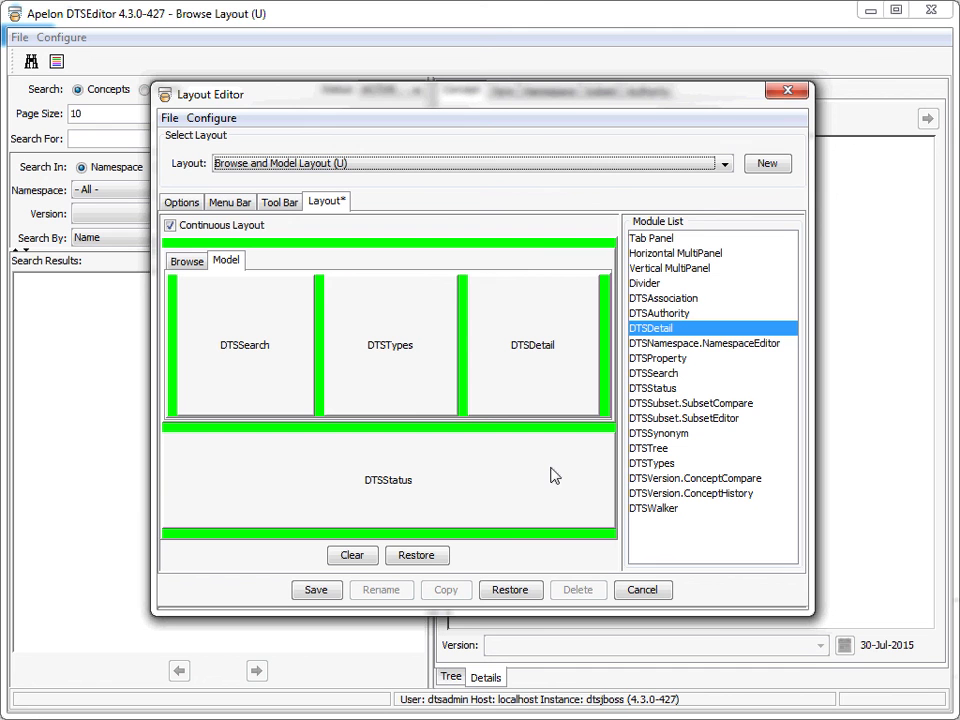
{"action": "left_click", "coordinate": [315, 591]}
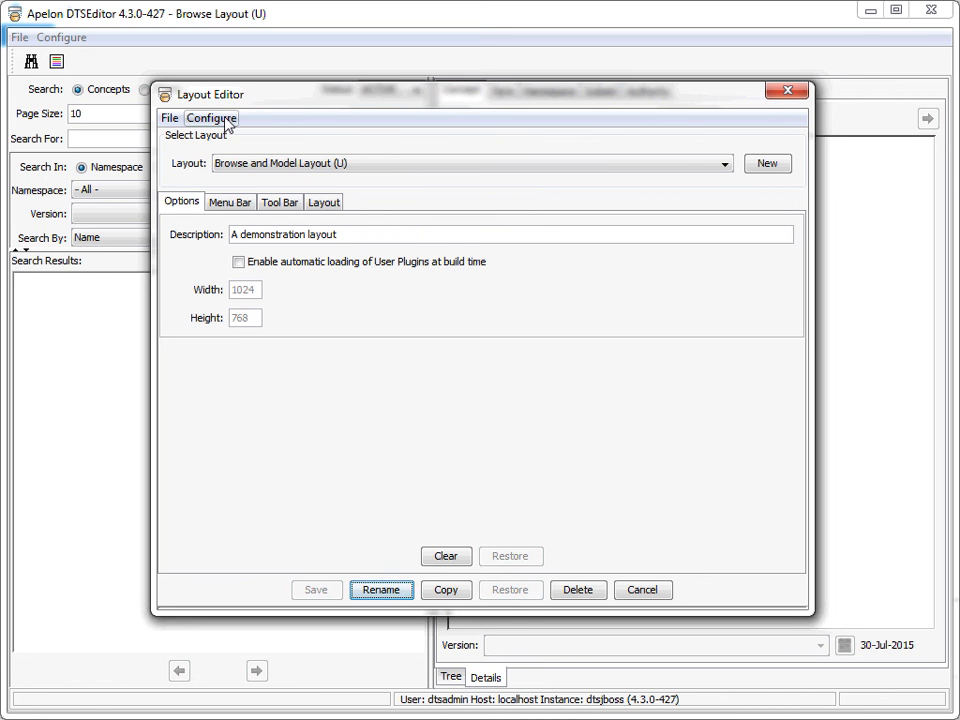
Set Browse Layout (U) as the user default layout.
{"action": "left_click", "coordinate": [170, 120]}
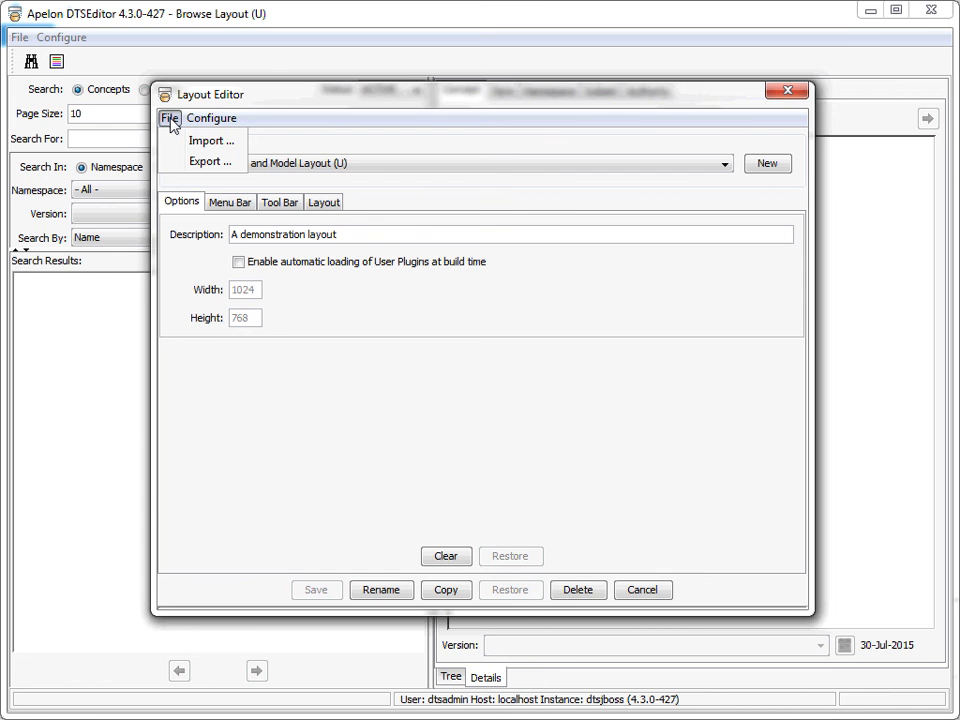
{"action": "mouse_move", "coordinate": [211, 122]}
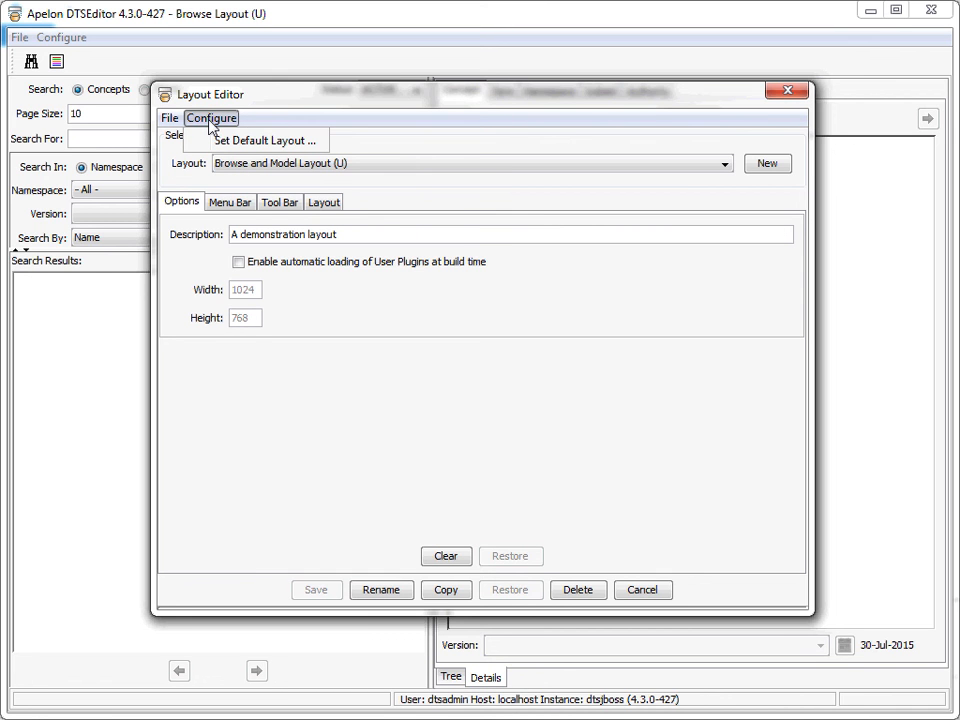
{"action": "left_click", "coordinate": [280, 139]}
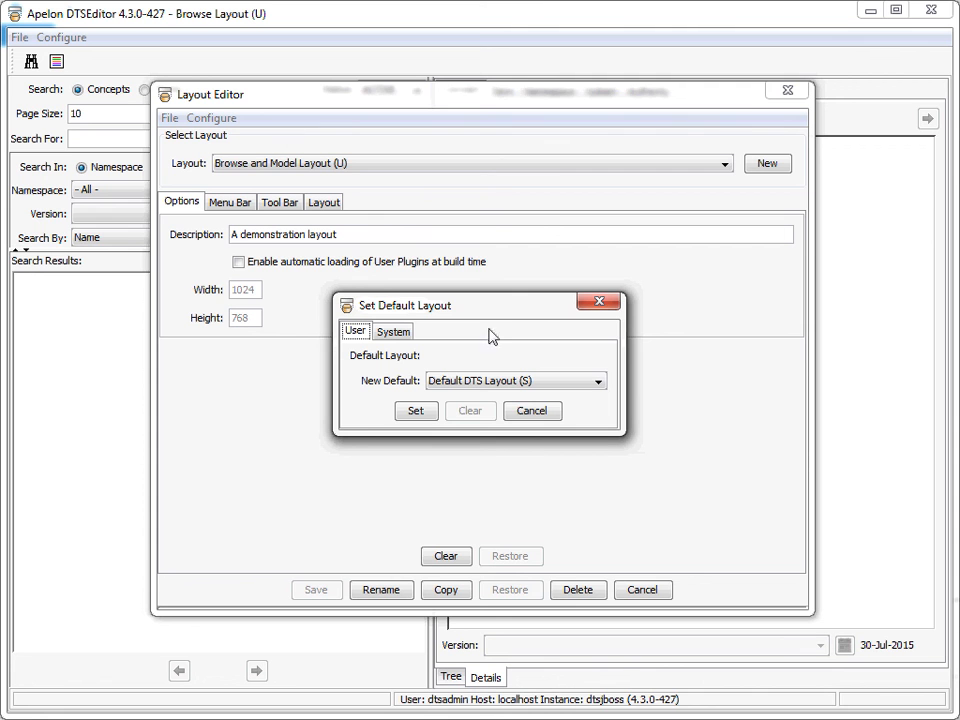
{"action": "left_click", "coordinate": [590, 388]}
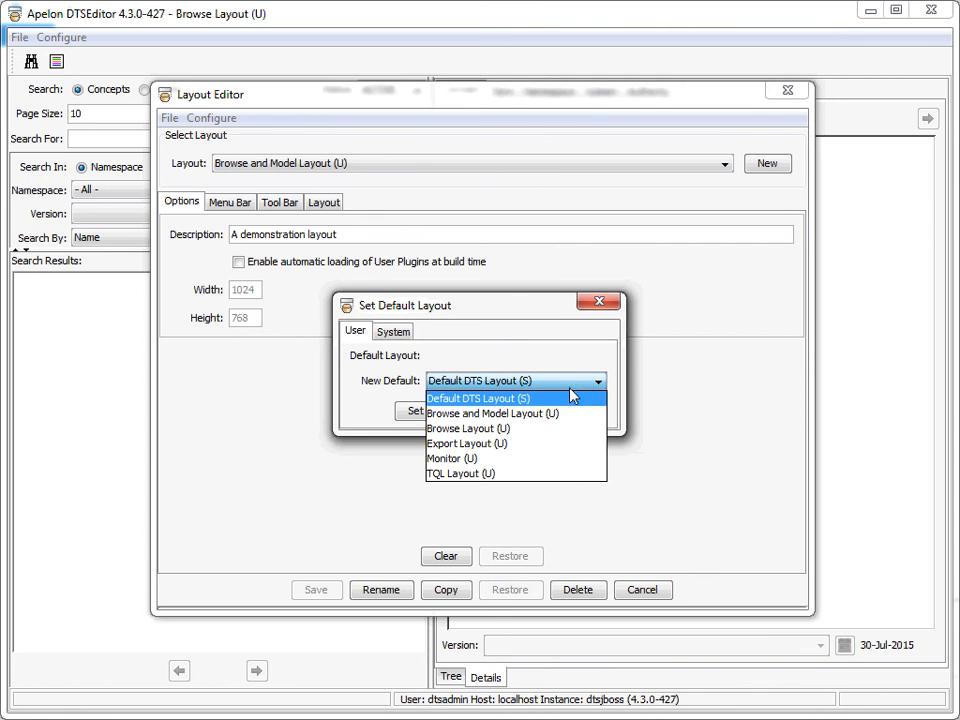
{"action": "left_click", "coordinate": [476, 437]}
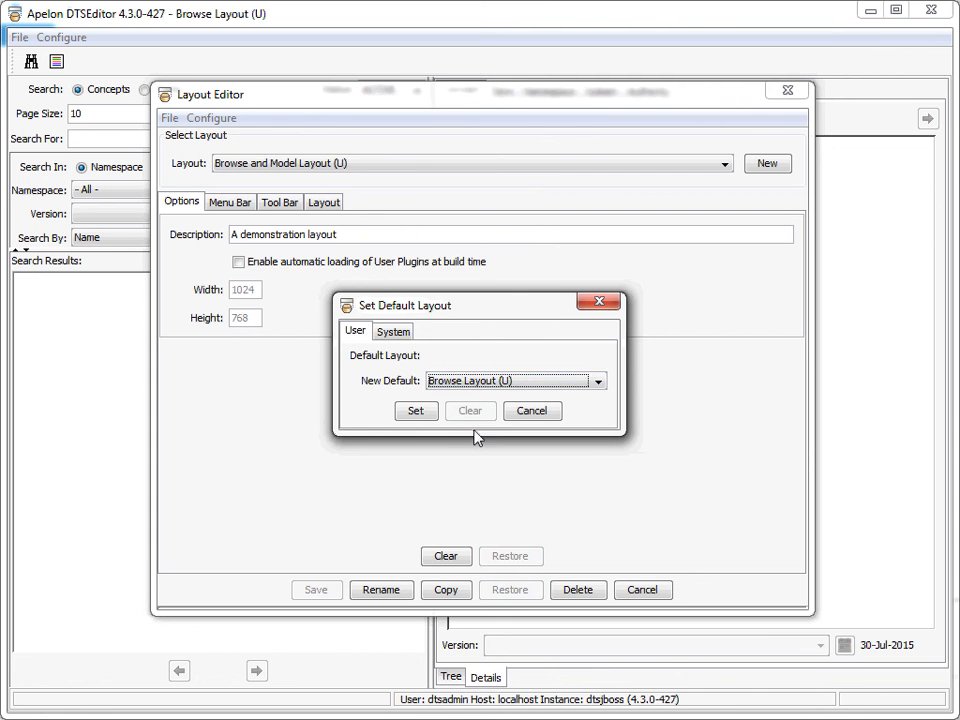
{"action": "left_click", "coordinate": [415, 411]}
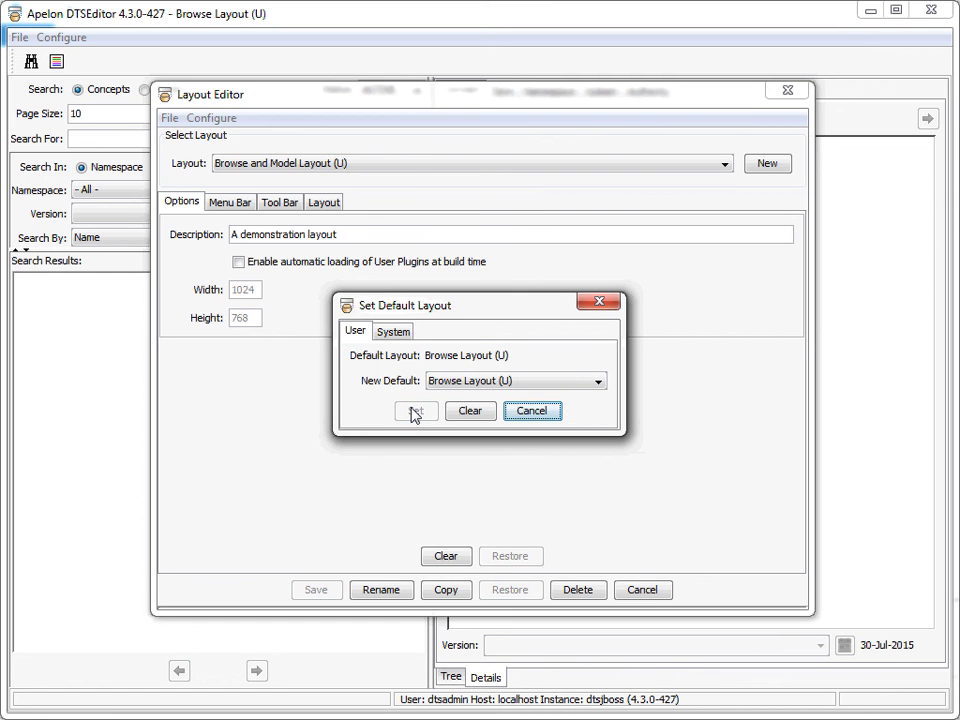
Clear the user default layout and close both the default layout dialog and the Layout Editor.
{"action": "left_click", "coordinate": [482, 410]}
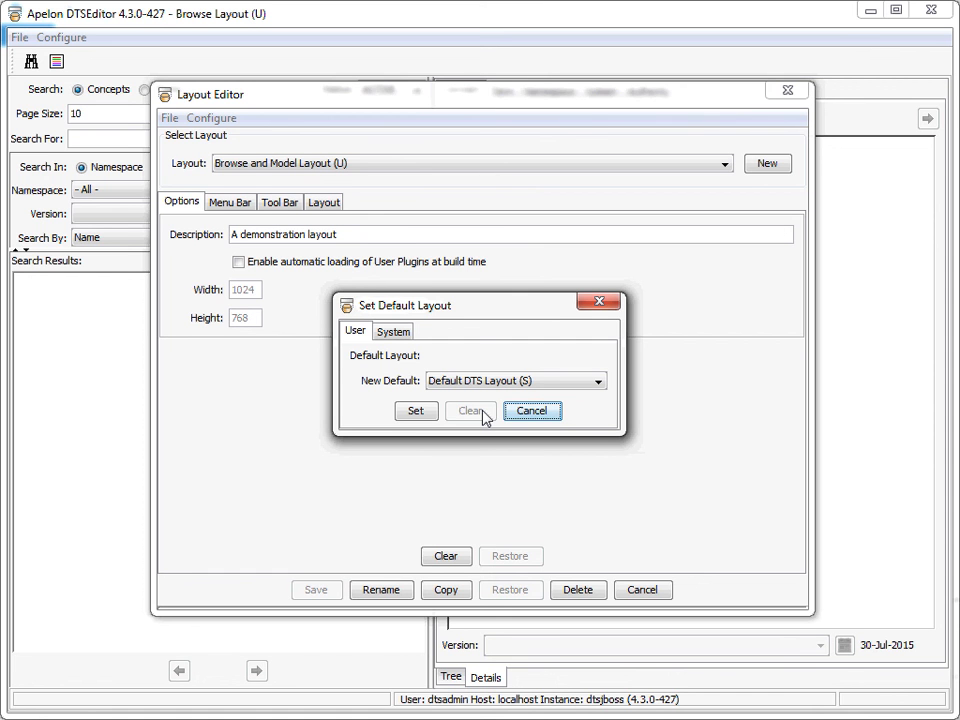
{"action": "left_click", "coordinate": [600, 304]}
{"action": "left_click", "coordinate": [789, 91]}
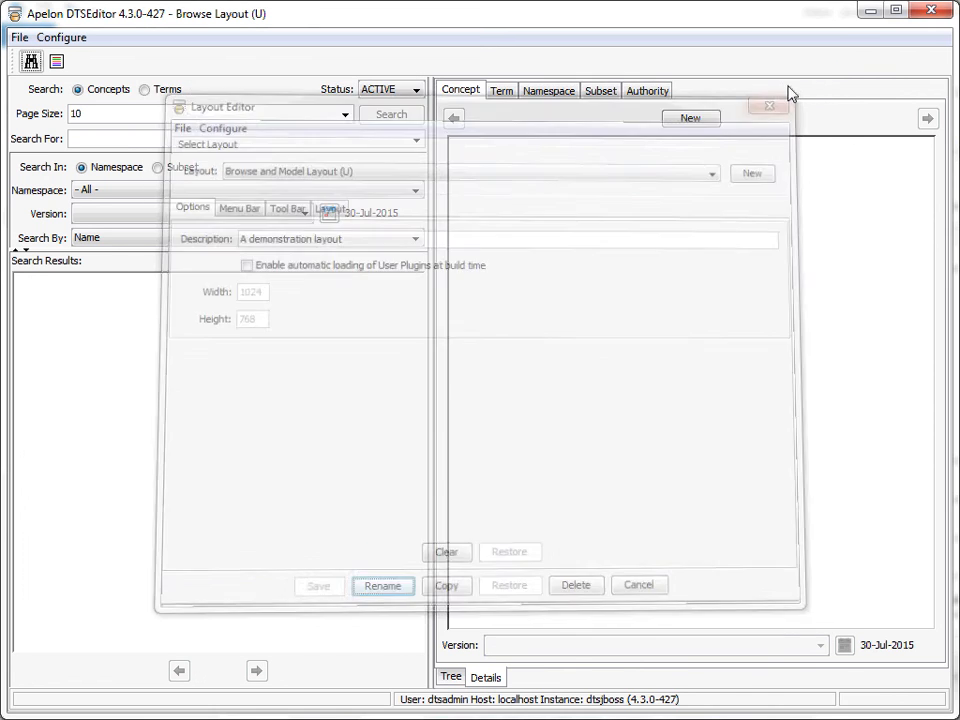